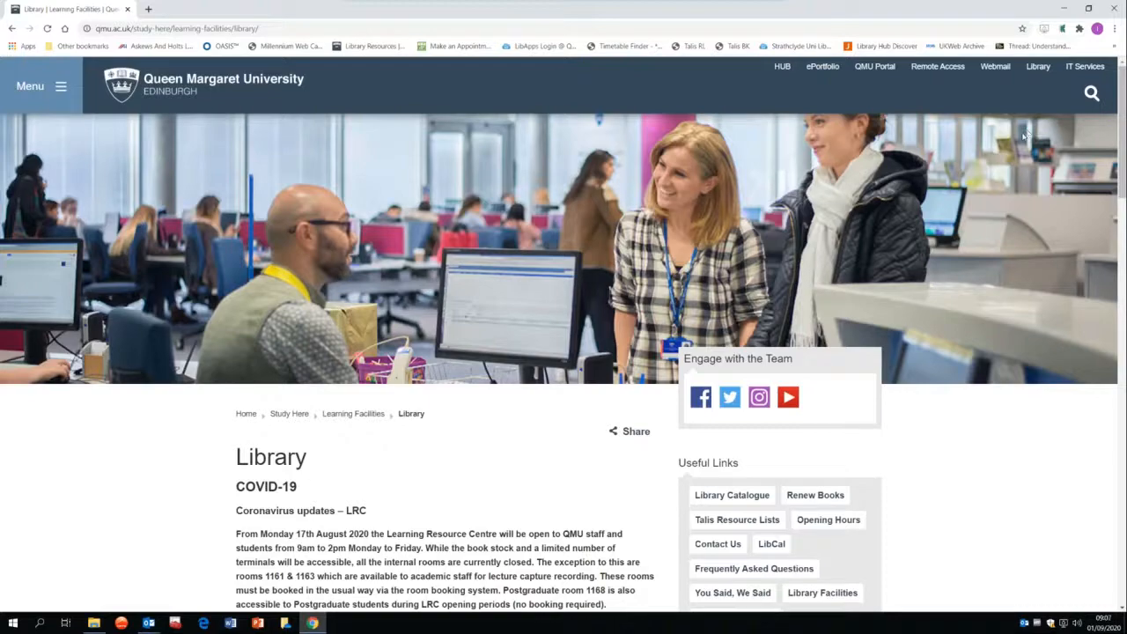
- Open the Talis Resource Lists site from the Library Resources page of the university library
{"action": "left_click", "coordinate": [1039, 69]}
{"action": "scroll", "coordinate": [538, 410], "scroll_direction": "down", "scroll_amount": 10}
{"action": "scroll", "coordinate": [543, 396], "scroll_direction": "down", "scroll_amount": 3}
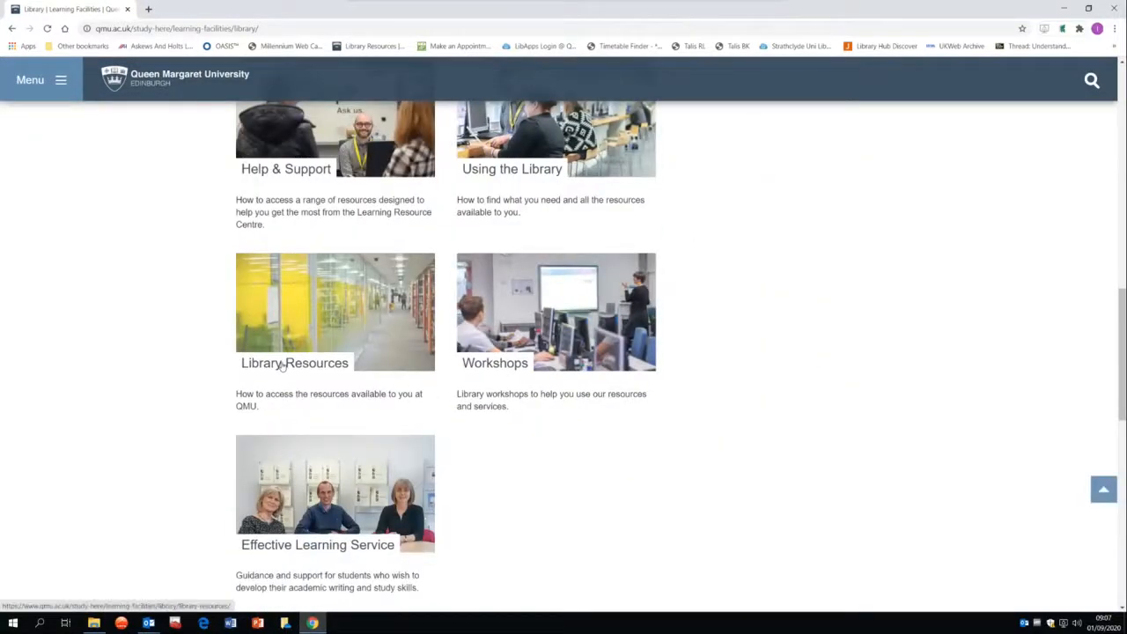
{"action": "left_click", "coordinate": [282, 365]}
{"action": "scroll", "coordinate": [552, 415], "scroll_direction": "down", "scroll_amount": 3}
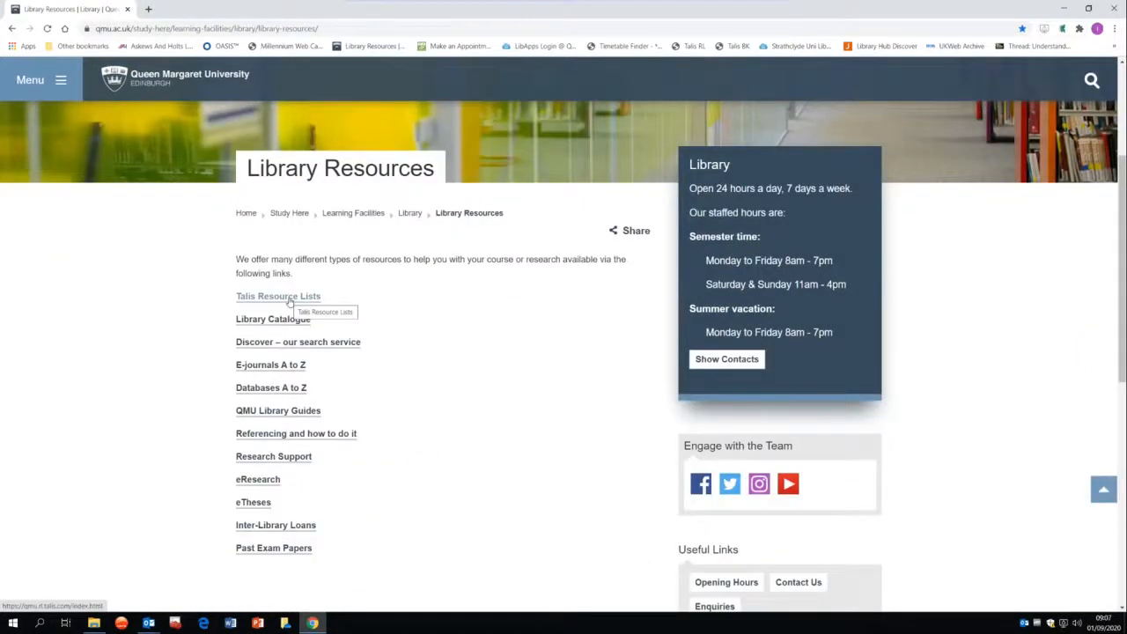
{"action": "left_click", "coordinate": [288, 300]}
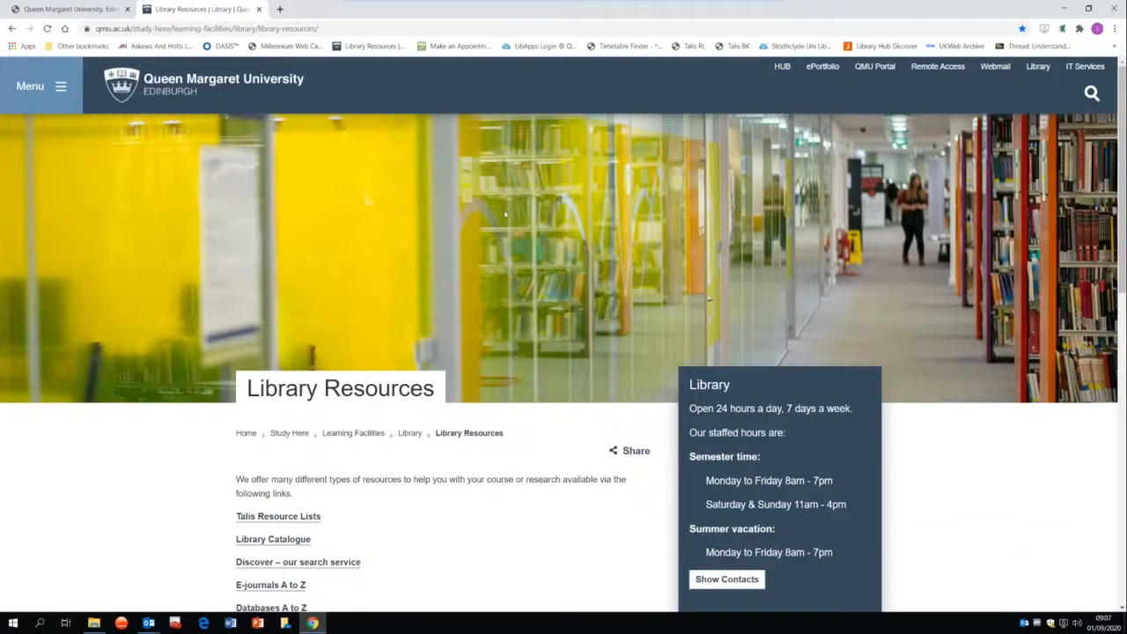
- Open the Talis Resource Lists (TARL) Guide from the QMU Library Guides and review its Step 1 Register and Step 2 bookmarklet pages
{"action": "scroll", "coordinate": [467, 377], "scroll_direction": "down", "scroll_amount": 2}
{"action": "scroll", "coordinate": [466, 374], "scroll_direction": "down", "scroll_amount": 1}
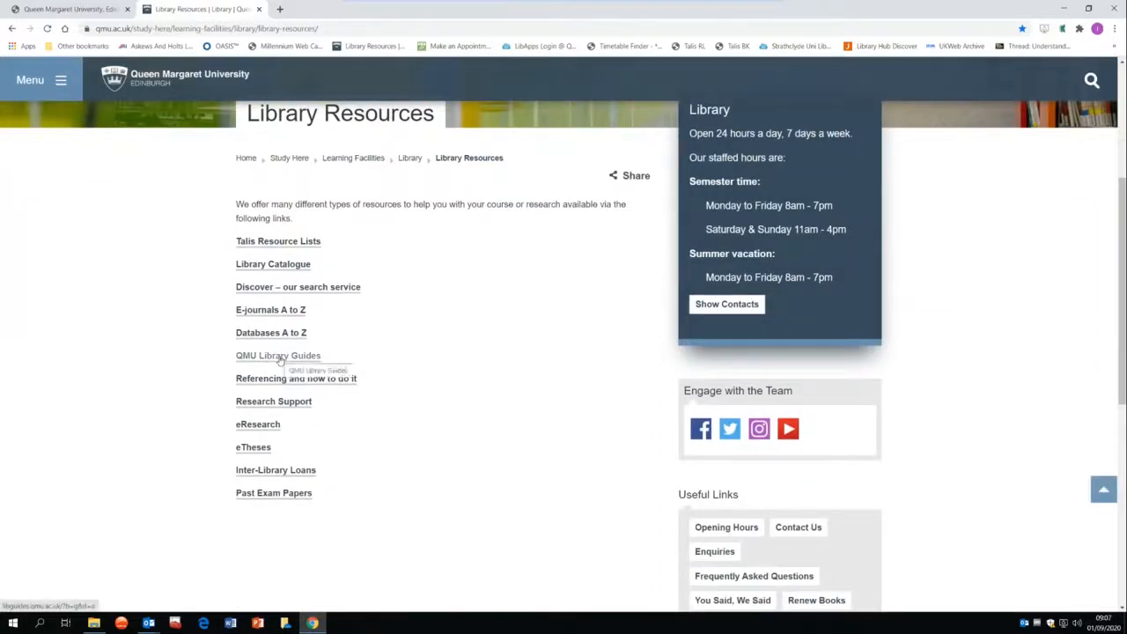
{"action": "left_click", "coordinate": [280, 356]}
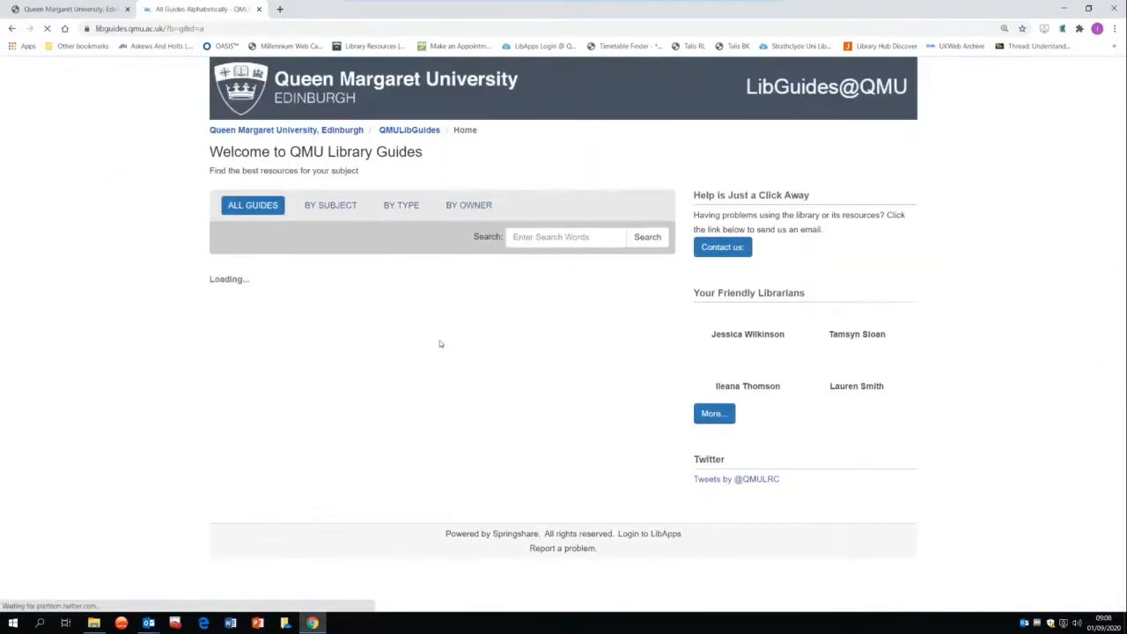
{"action": "scroll", "coordinate": [438, 339], "scroll_direction": "down", "scroll_amount": 13}
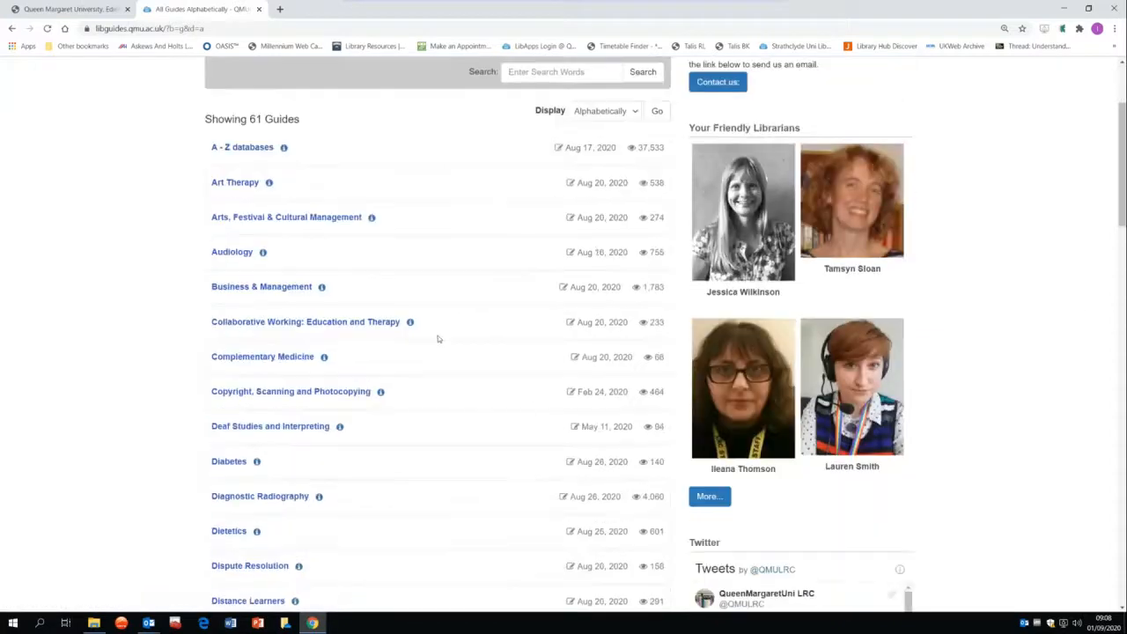
{"action": "scroll", "coordinate": [438, 339], "scroll_direction": "down", "scroll_amount": 9}
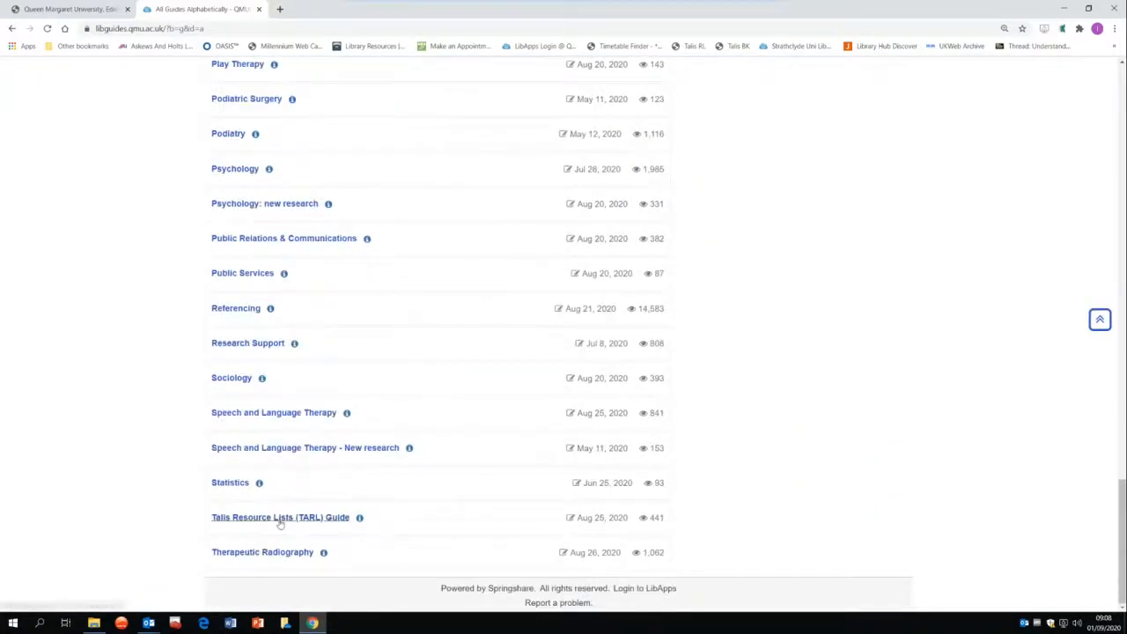
{"action": "left_click", "coordinate": [280, 520]}
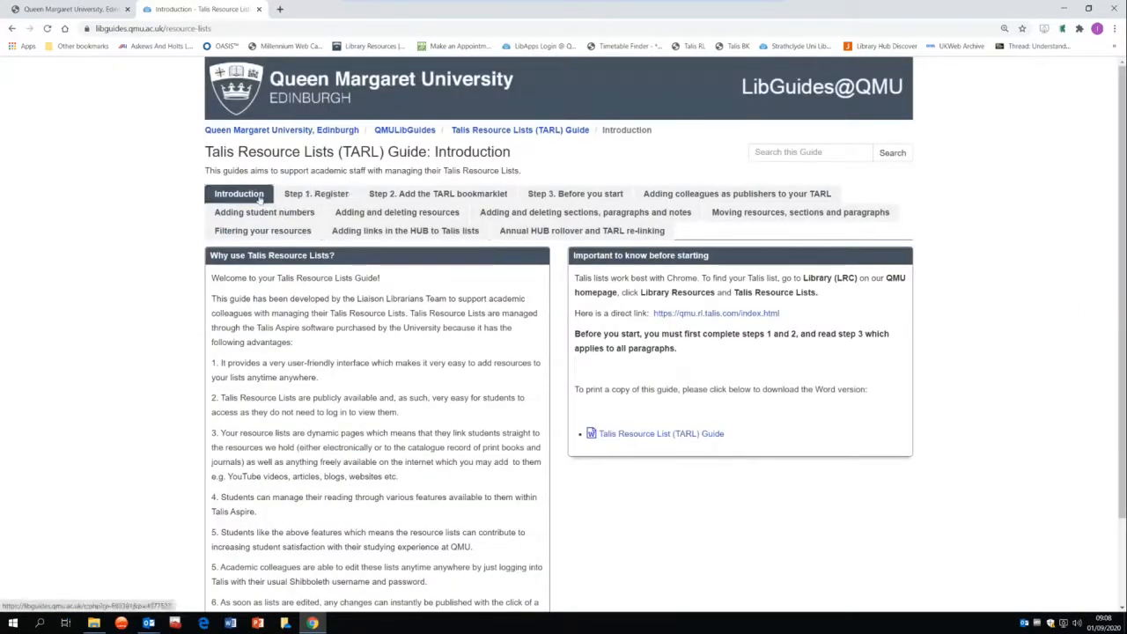
{"action": "left_click", "coordinate": [314, 195]}
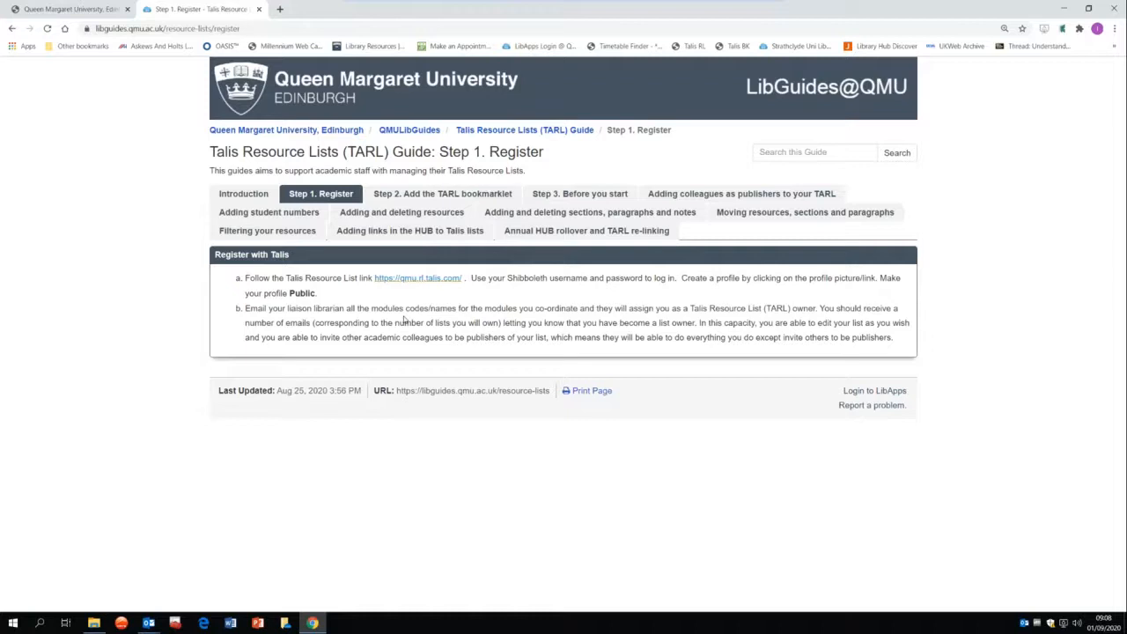
{"action": "left_click", "coordinate": [455, 194]}
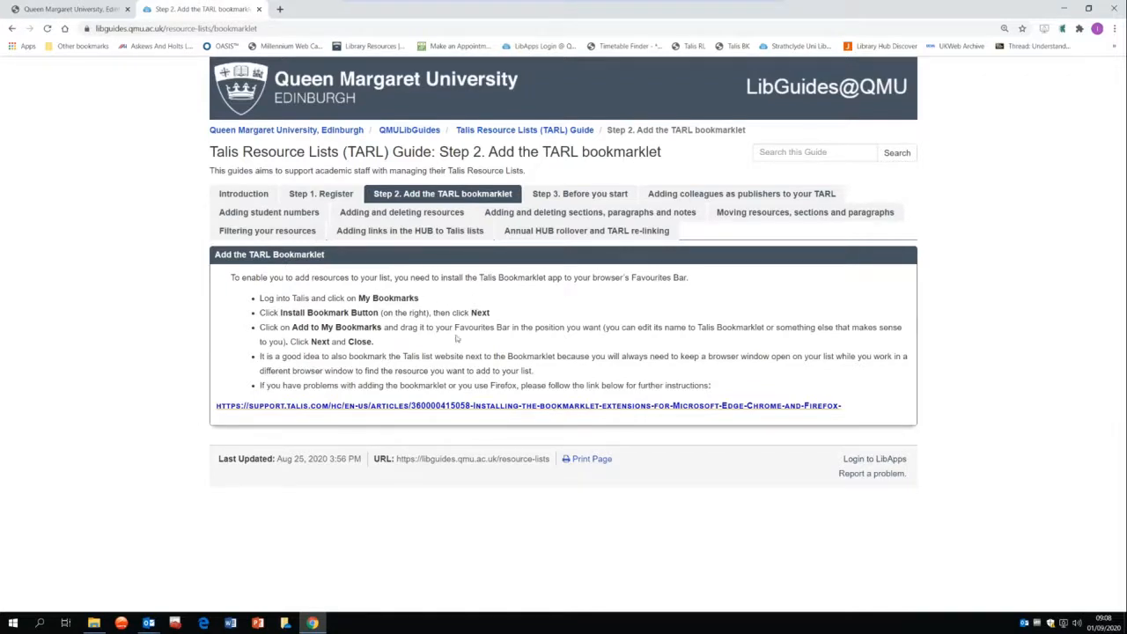
- Return to the Talis site and log in through the Shibboleth page with the prefilled credentials
{"action": "left_click", "coordinate": [90, 11]}
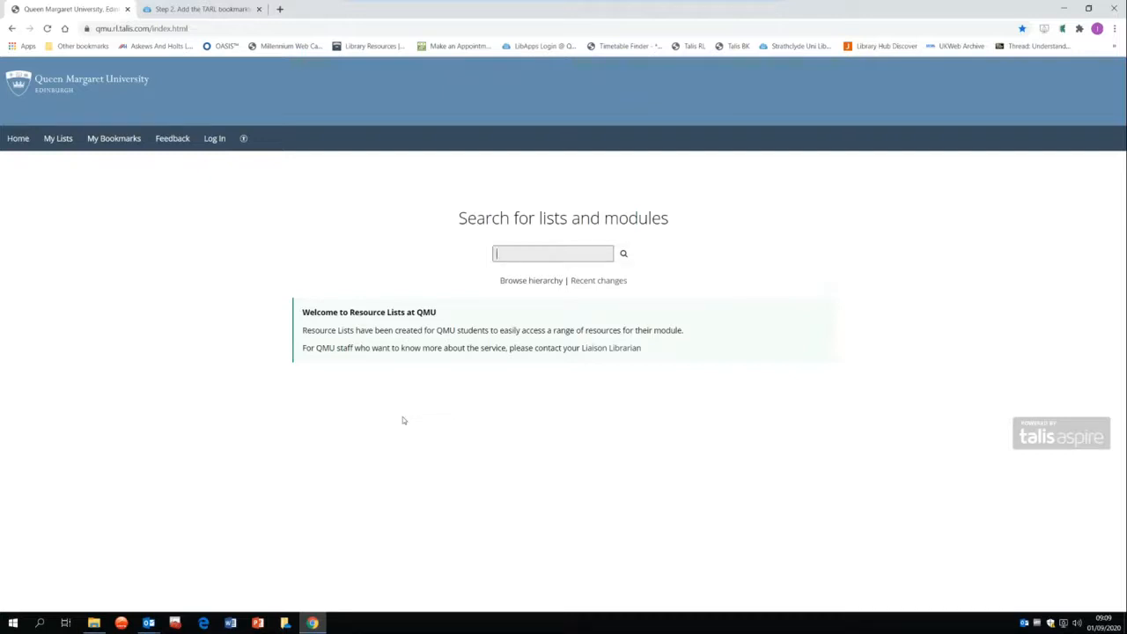
{"action": "left_click", "coordinate": [217, 143]}
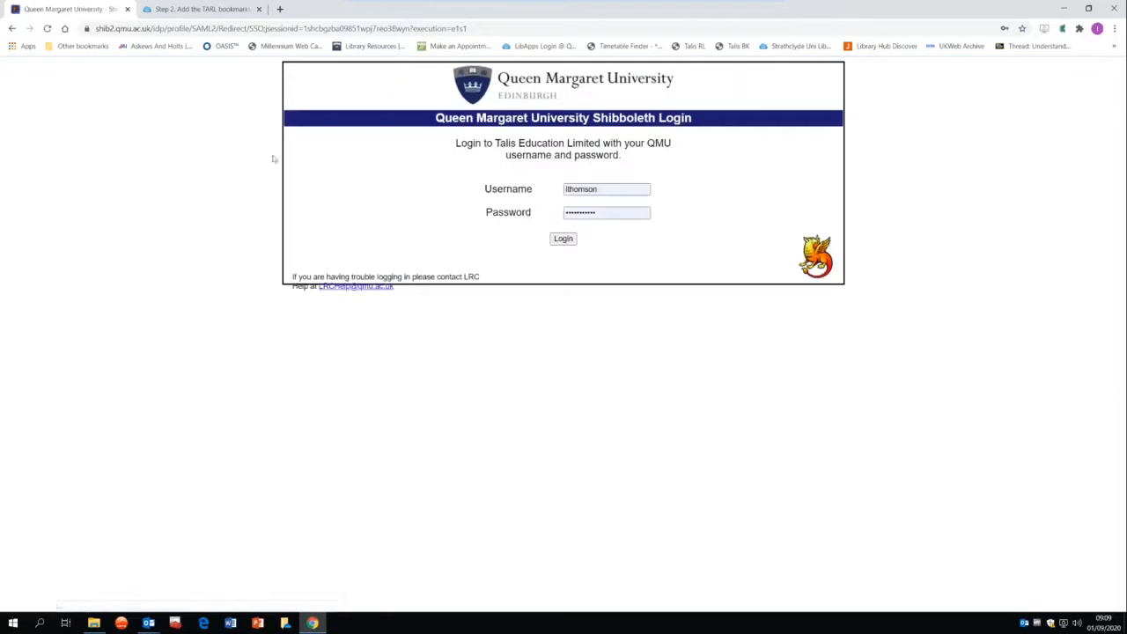
{"action": "left_click", "coordinate": [563, 239]}
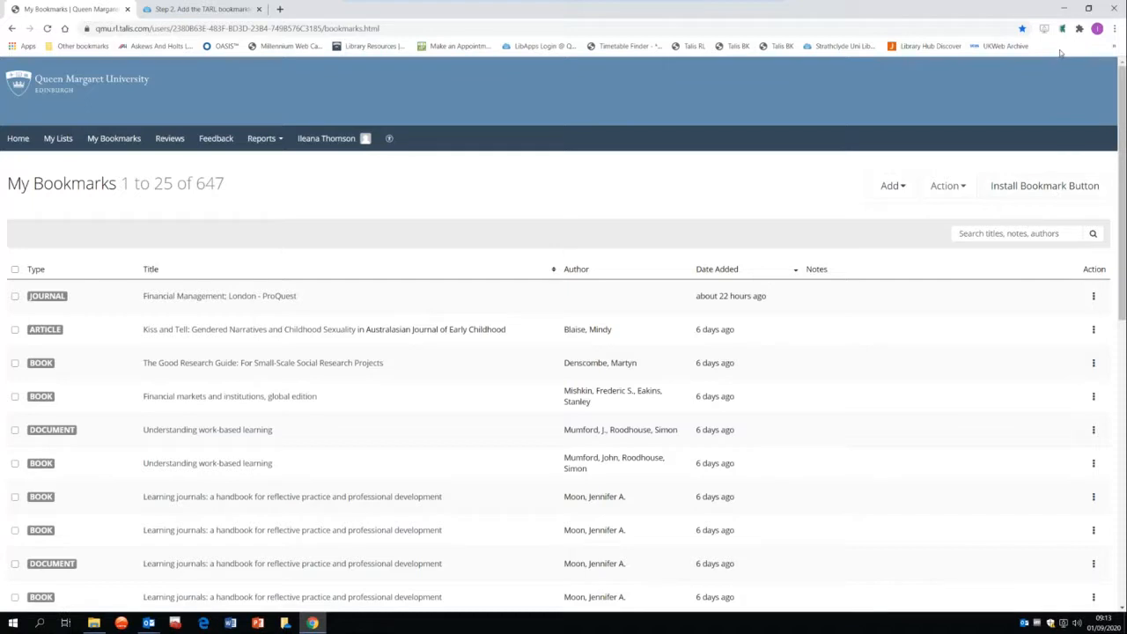
- Check the Show bookmarks bar option in the browser's Appearance settings, and close the settings
{"action": "left_click", "coordinate": [1115, 30]}
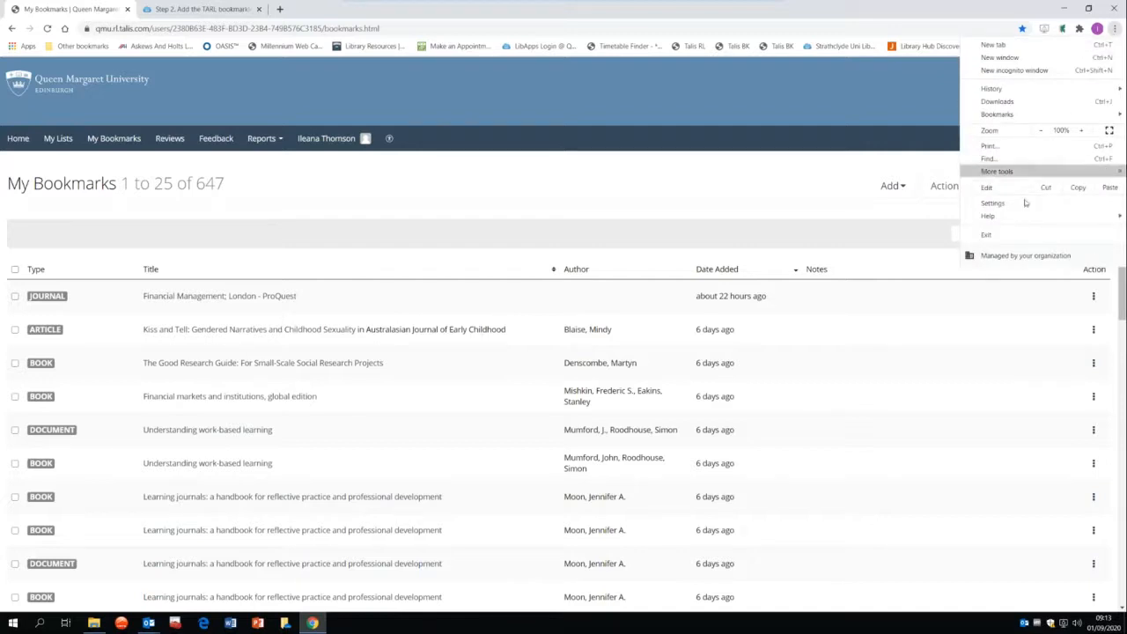
{"action": "left_click", "coordinate": [992, 203]}
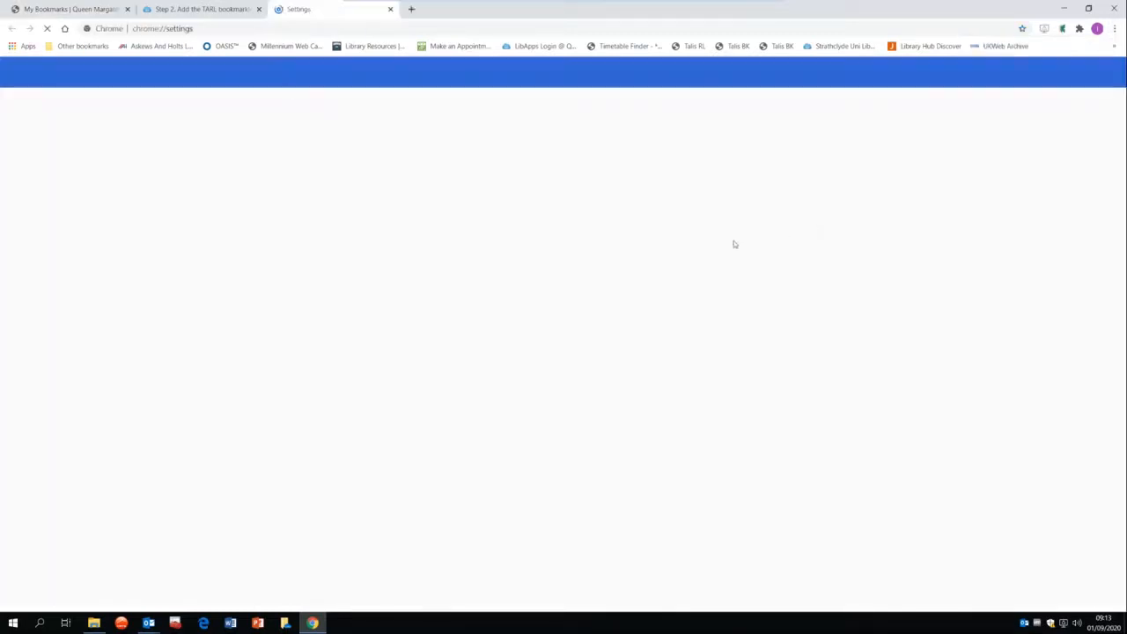
{"action": "scroll", "coordinate": [660, 251], "scroll_direction": "down", "scroll_amount": 2}
{"action": "scroll", "coordinate": [641, 249], "scroll_direction": "down", "scroll_amount": 5}
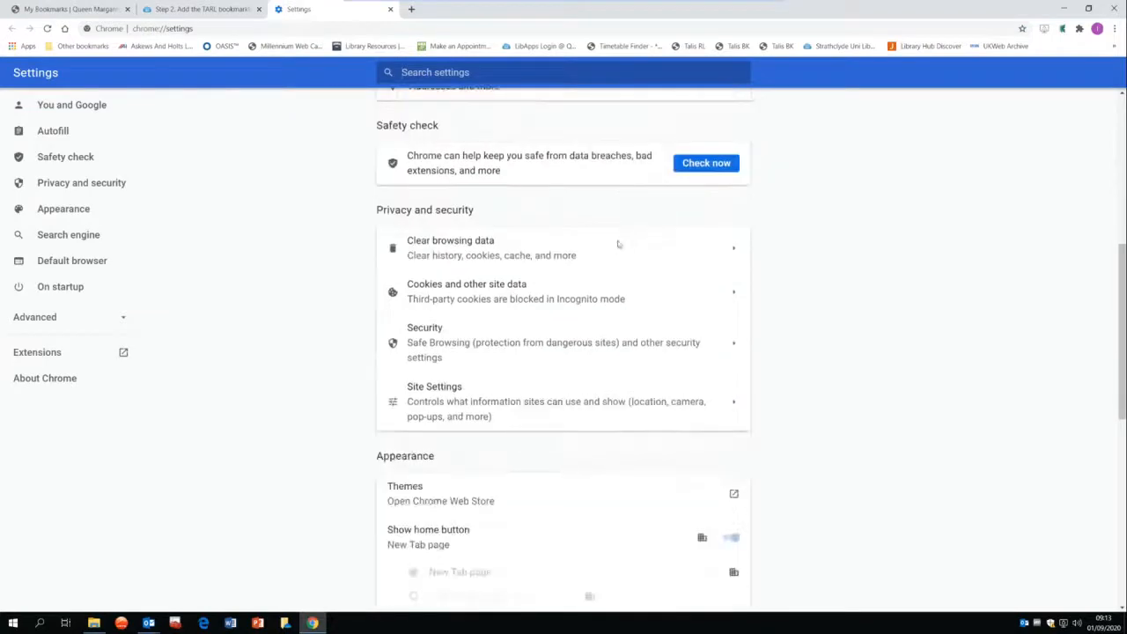
{"action": "scroll", "coordinate": [626, 236], "scroll_direction": "down", "scroll_amount": 1}
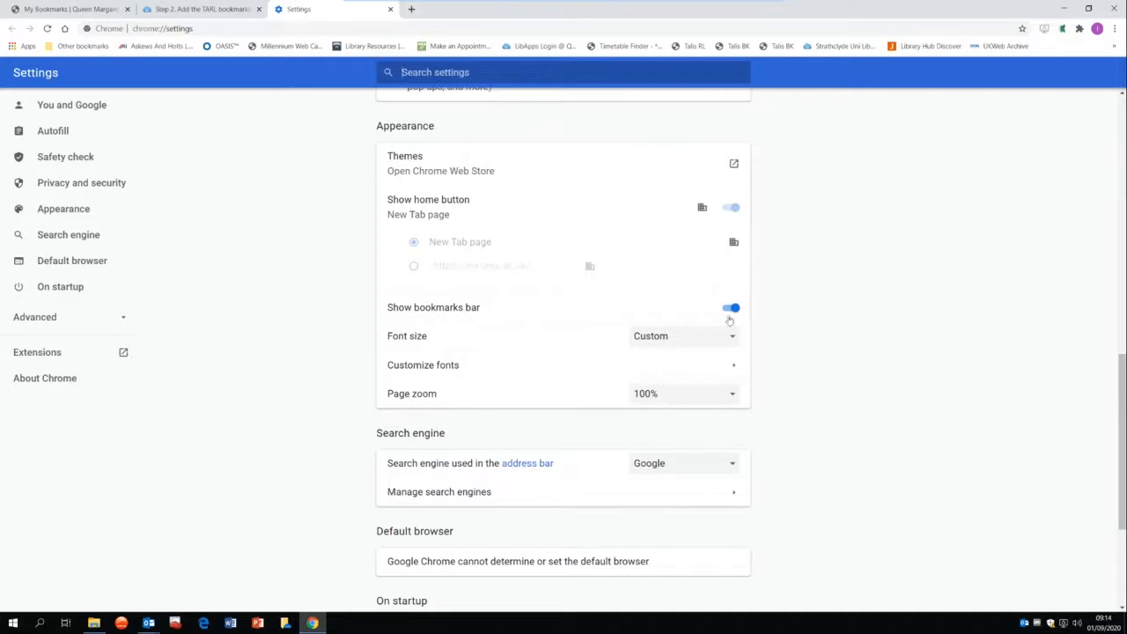
{"action": "key", "text": "ctrl+w"}
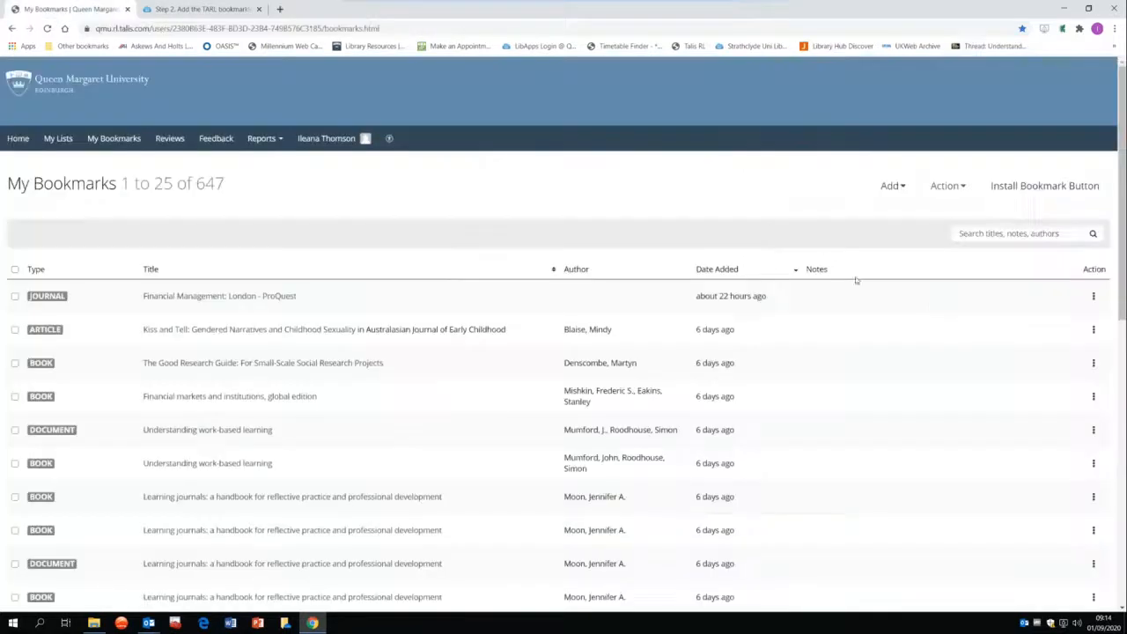
- Install the Talis bookmark button by adding the Add to My Bookmarks link to the bookmarks bar after Talis RL
{"action": "left_click", "coordinate": [1023, 188]}
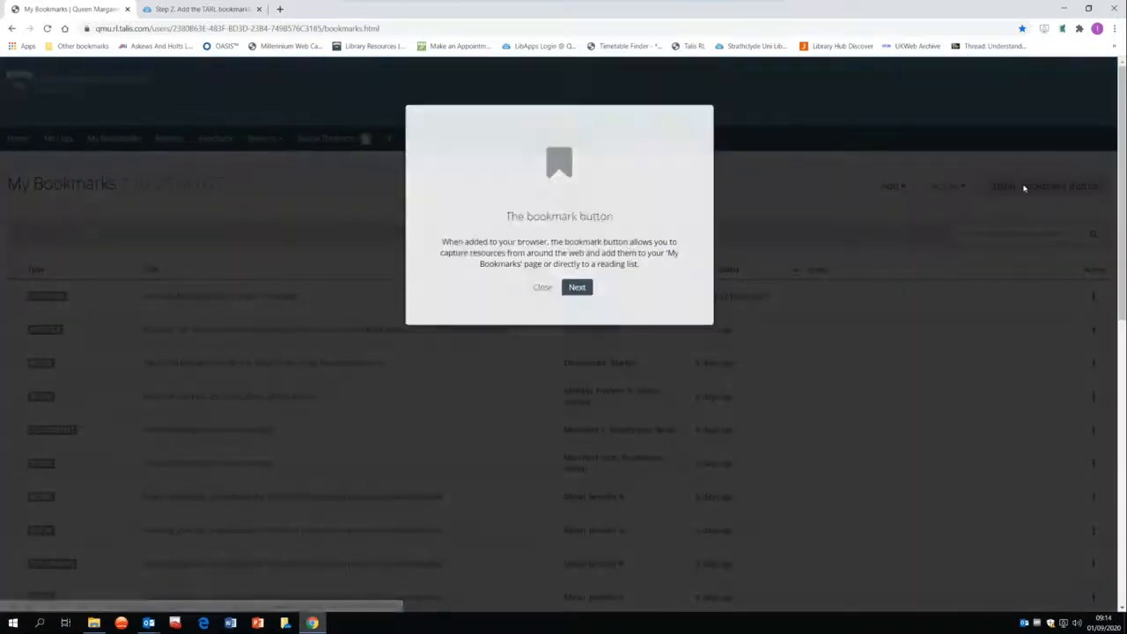
{"action": "left_click", "coordinate": [577, 295]}
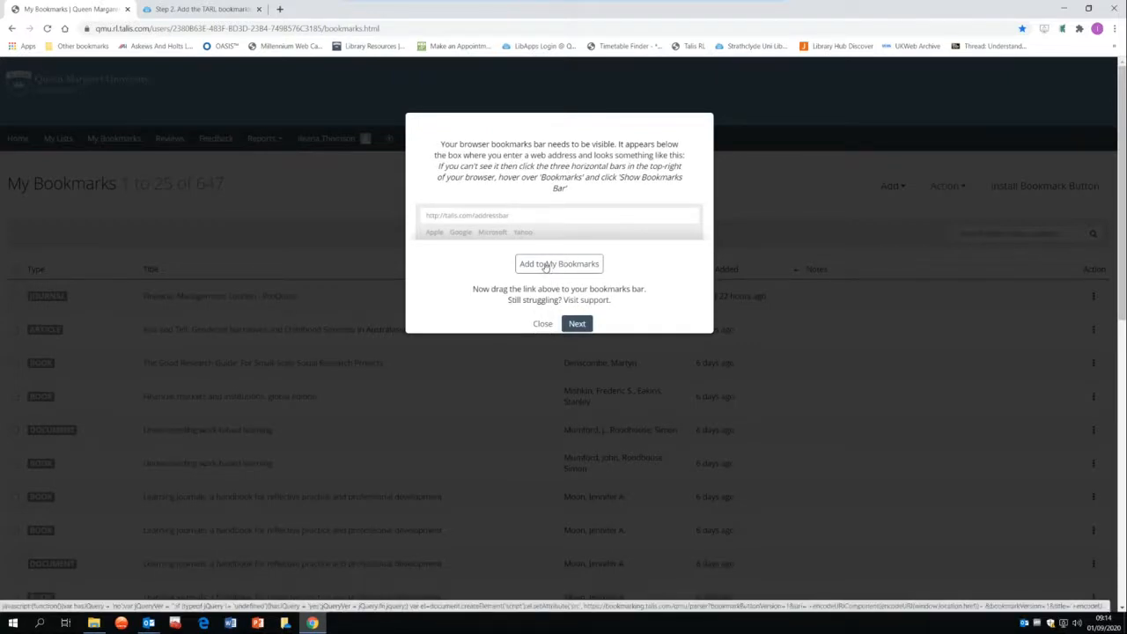
{"action": "left_click_drag", "start_coordinate": [546, 266], "coordinate": [711, 50]}
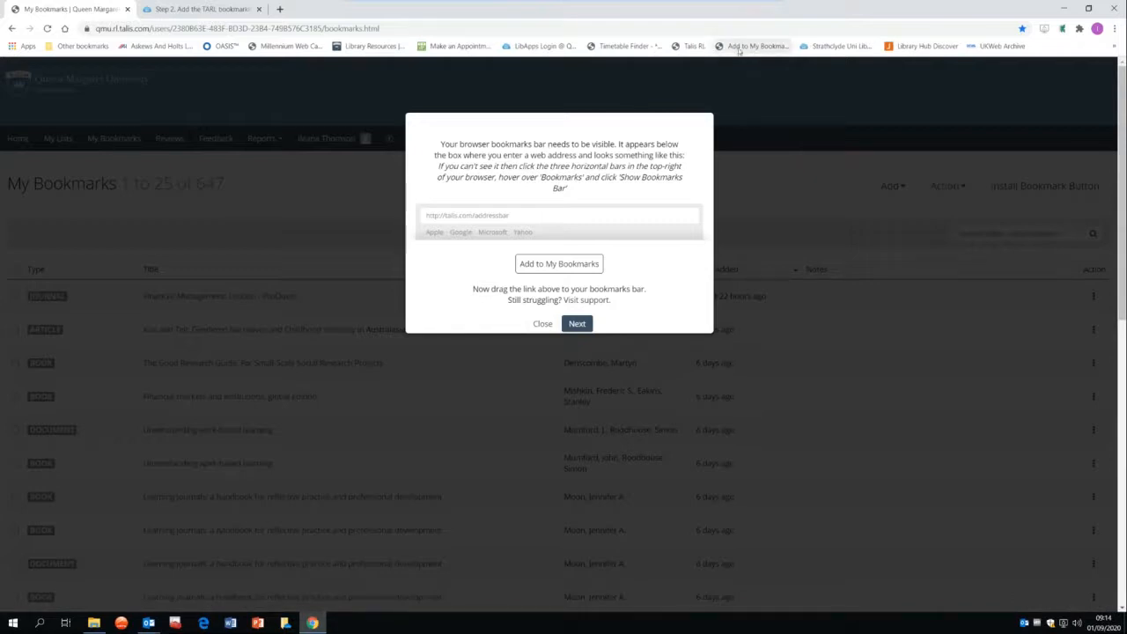
{"action": "left_click", "coordinate": [578, 324]}
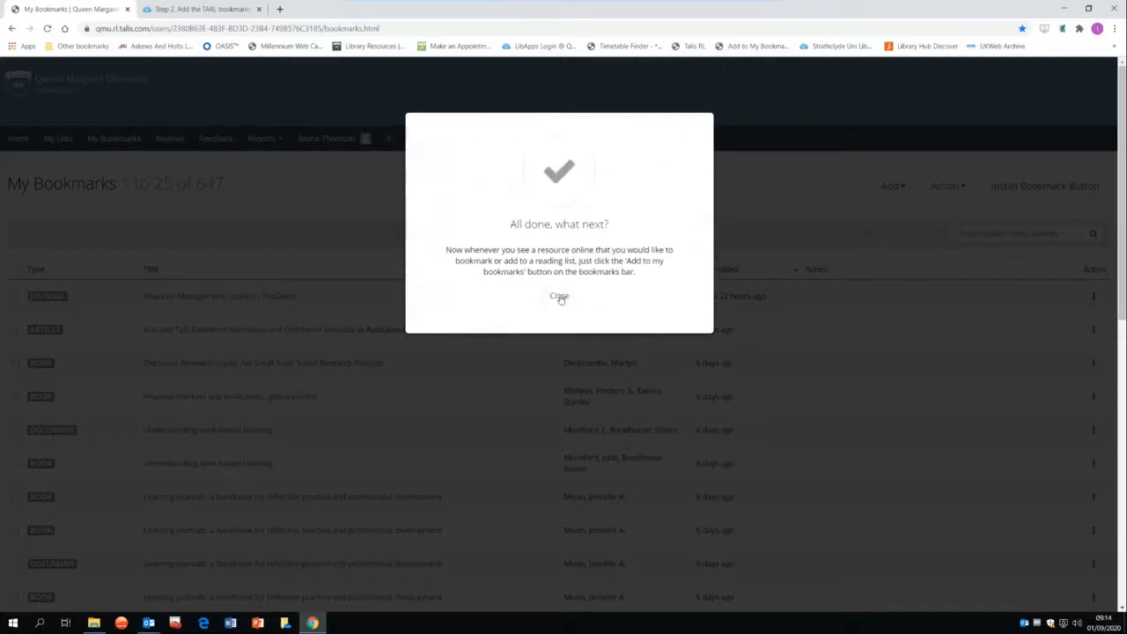
{"action": "left_click", "coordinate": [560, 298]}
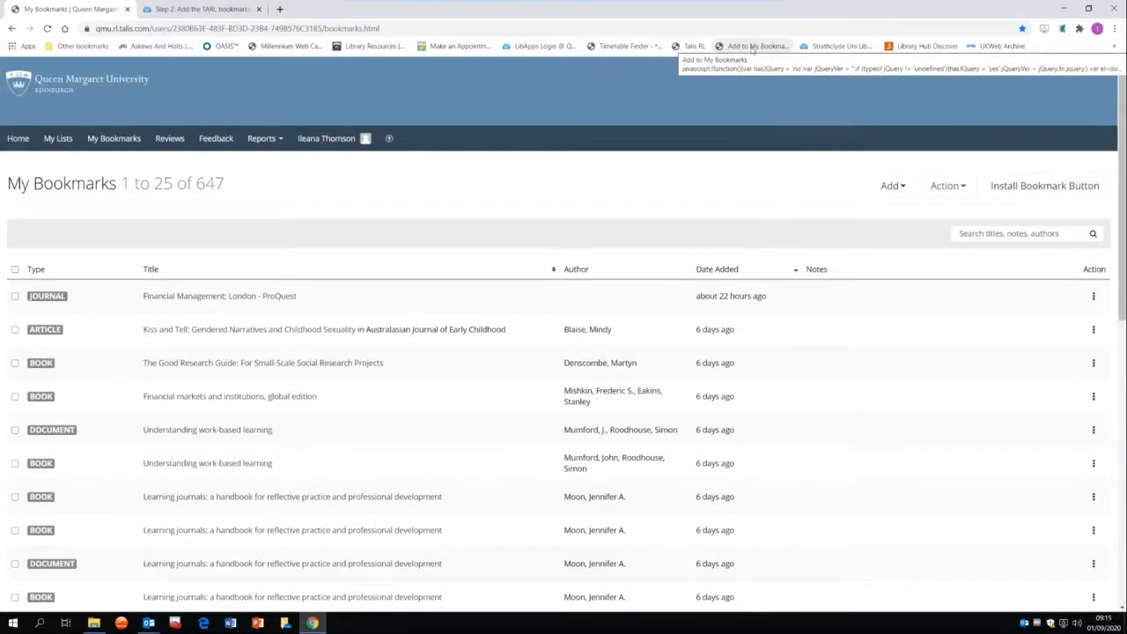
- Rename the new Add to My Bookmarks bookmark as "Talis bookmark"
{"action": "right_click", "coordinate": [752, 50]}
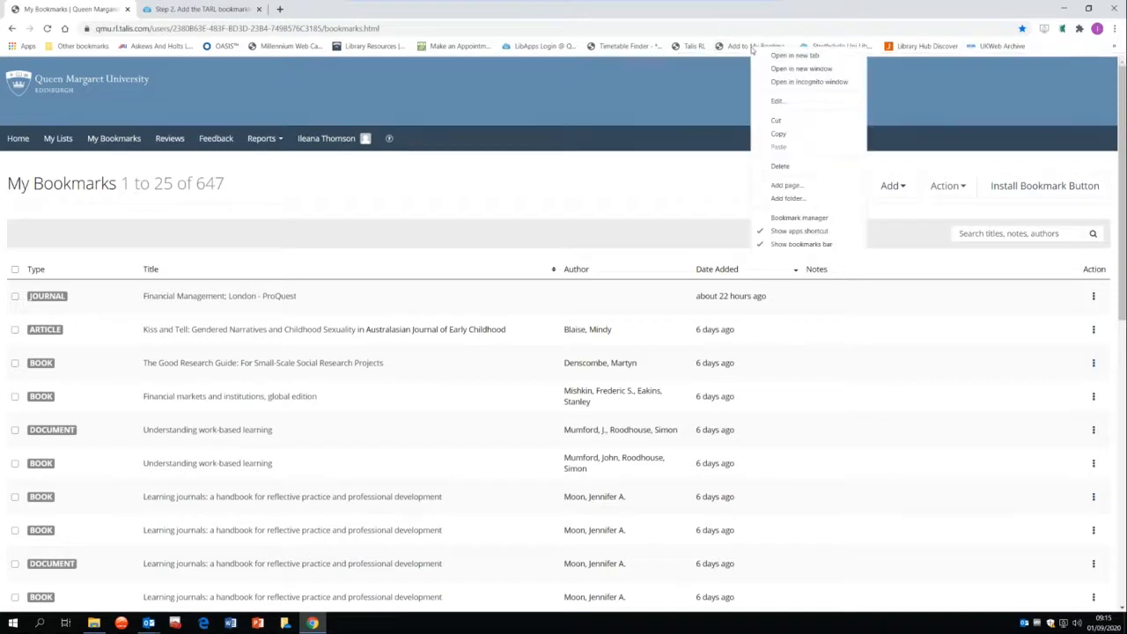
{"action": "left_click", "coordinate": [787, 104]}
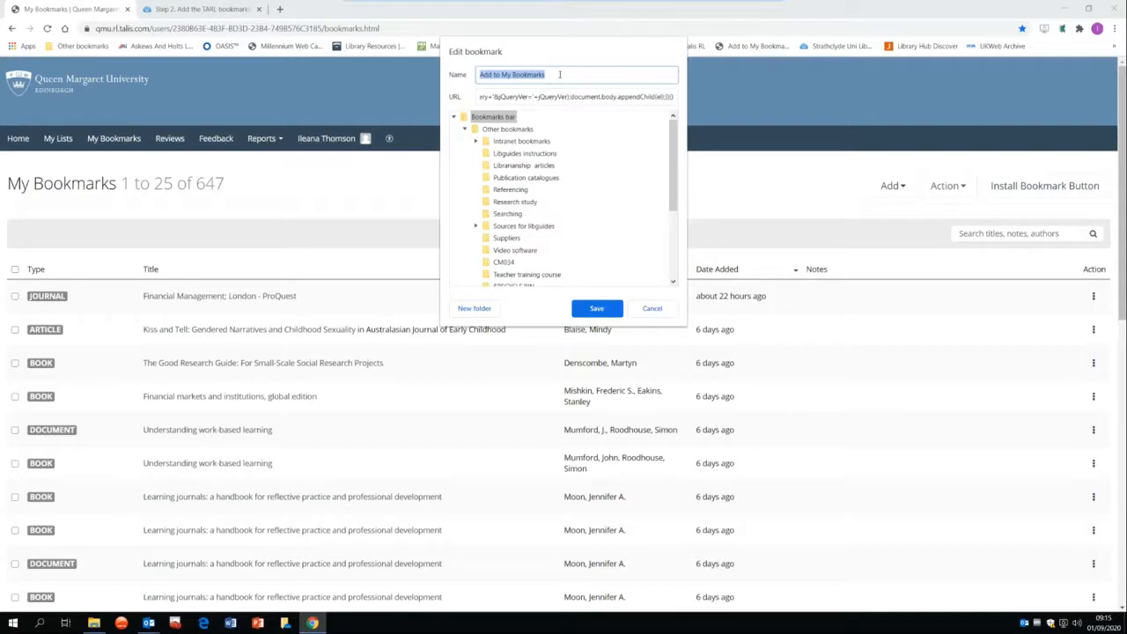
{"action": "type", "text": "Talis bookmark"}
{"action": "left_click", "coordinate": [588, 308]}
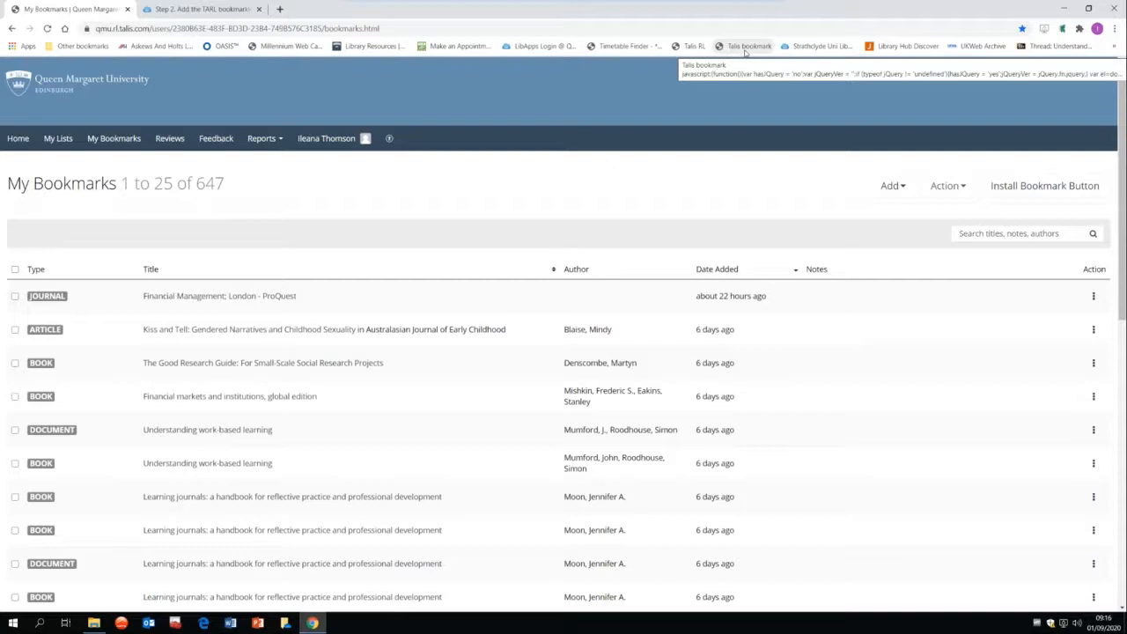
- Go to the Talis home page and open the Test list from My Lists
{"action": "left_click", "coordinate": [18, 140]}
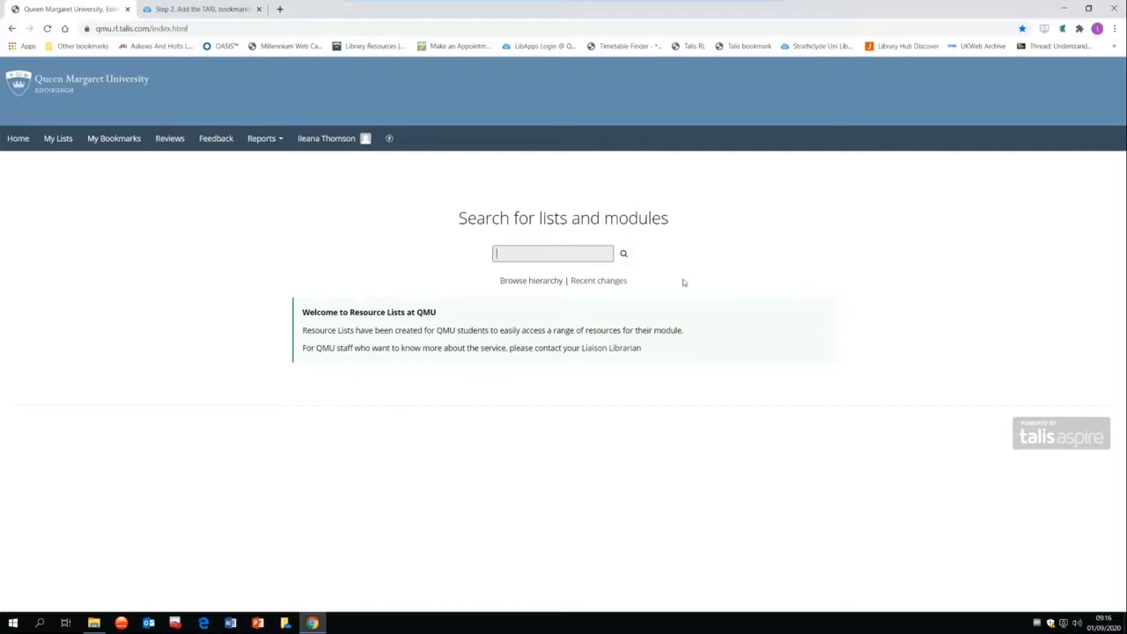
{"action": "left_click", "coordinate": [59, 143]}
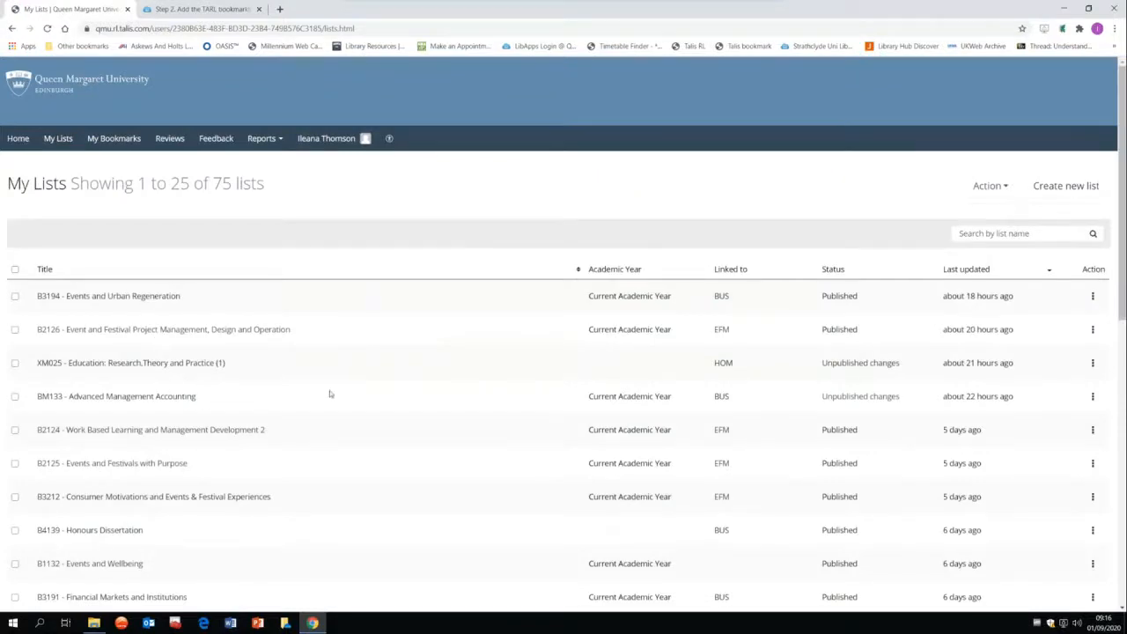
{"action": "scroll", "coordinate": [379, 384], "scroll_direction": "down", "scroll_amount": 3}
{"action": "scroll", "coordinate": [381, 383], "scroll_direction": "down", "scroll_amount": 2}
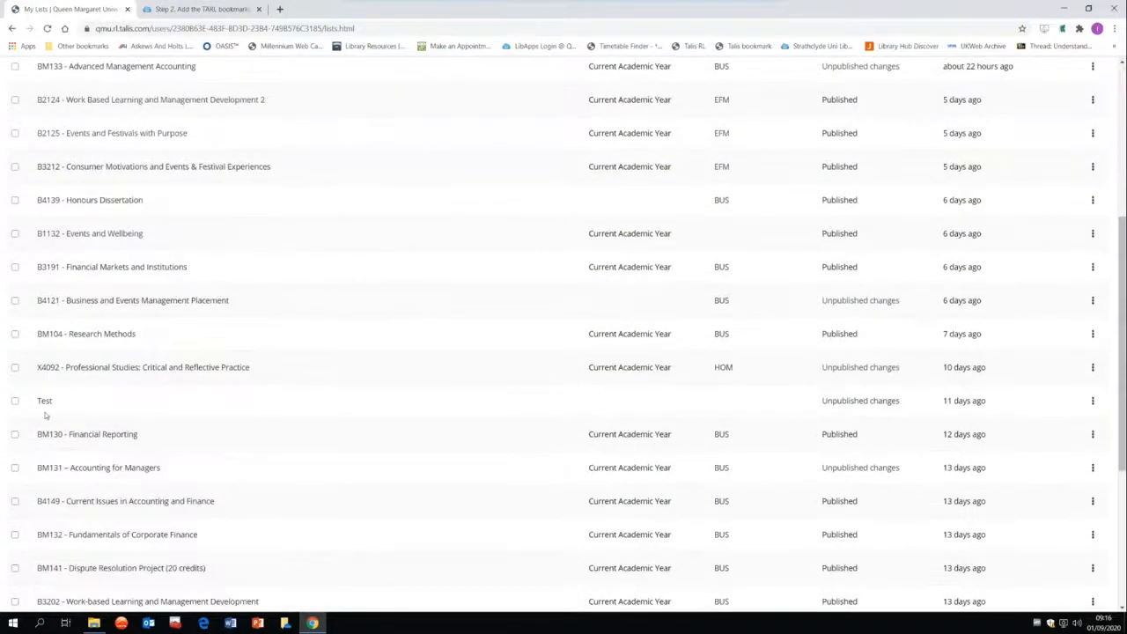
{"action": "left_click", "coordinate": [42, 400]}
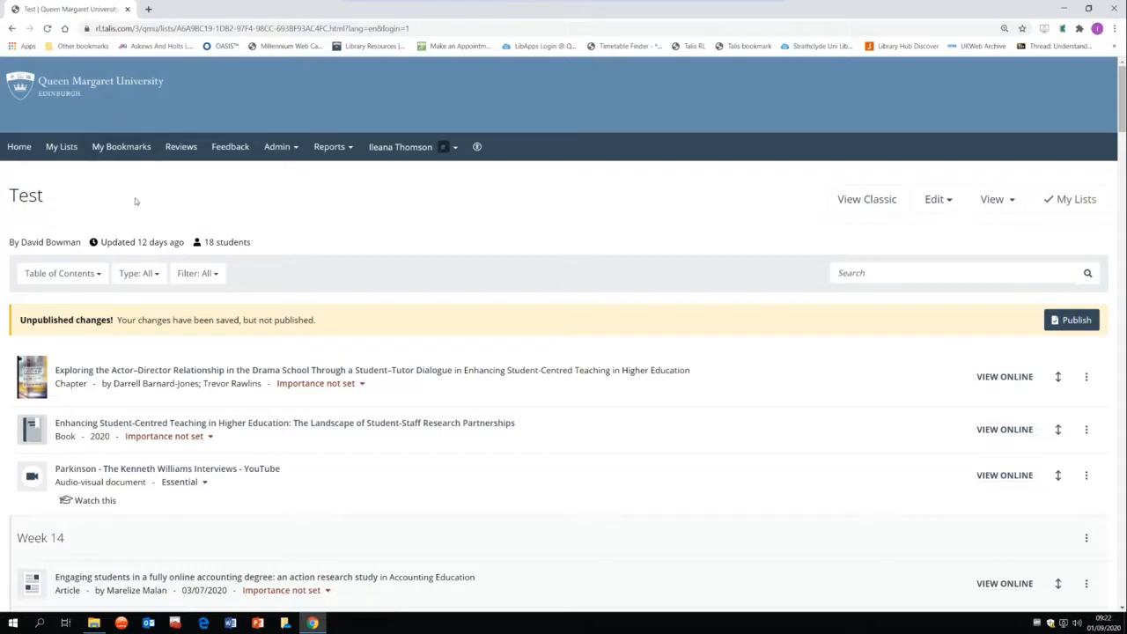
- In a new tab, search the library catalogue for "information skills" and open the record for Information skills for nursing students
{"action": "left_click", "coordinate": [148, 10]}
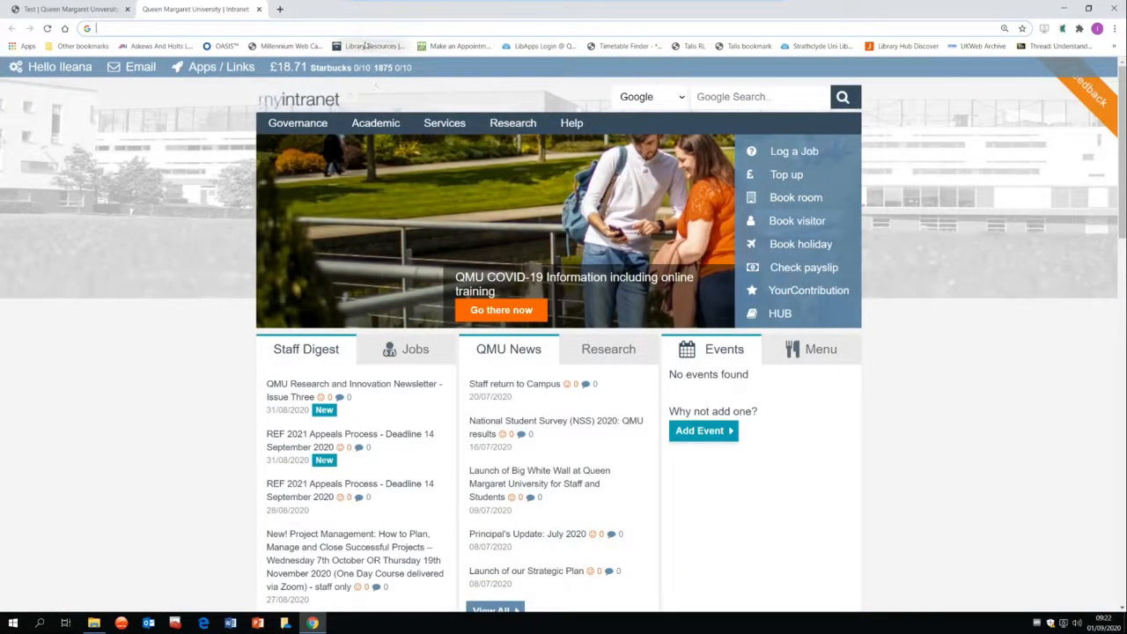
{"action": "left_click", "coordinate": [304, 46]}
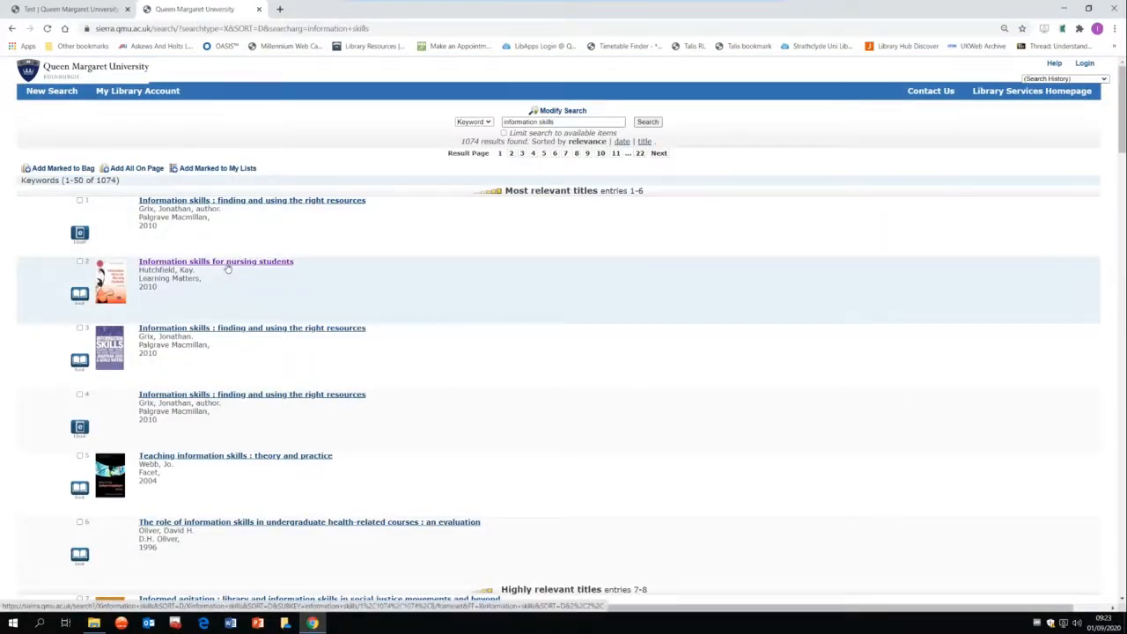
{"action": "left_click", "coordinate": [229, 263]}
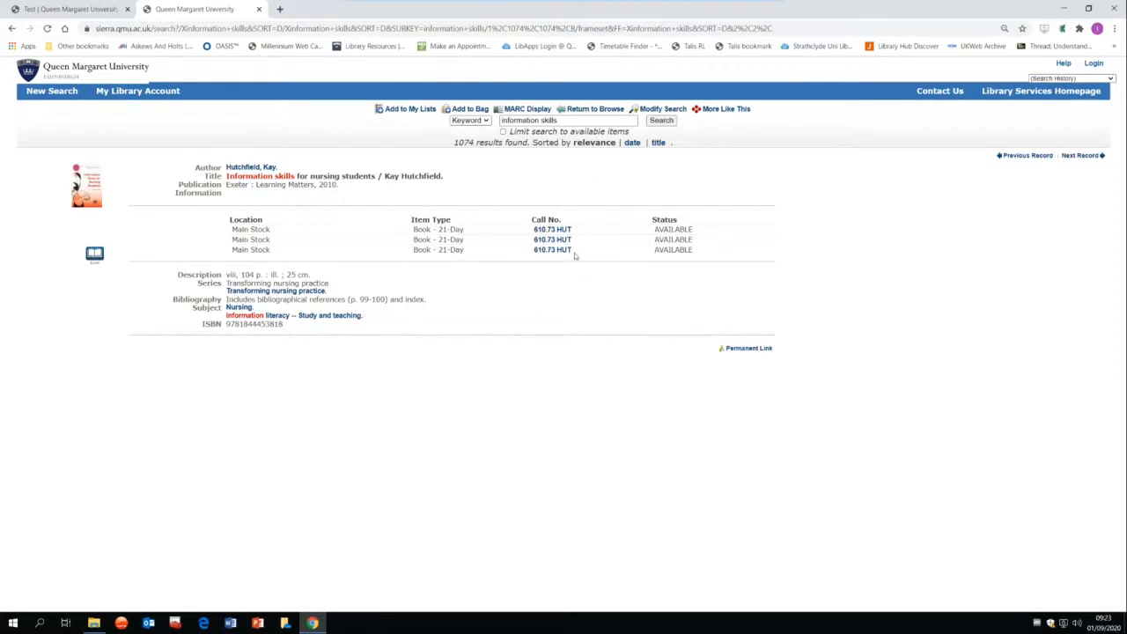
- Open the permanent link of the nursing students book record and bookmark it with the Talis bookmark, choosing to create and add to a list
{"action": "left_click", "coordinate": [749, 349]}
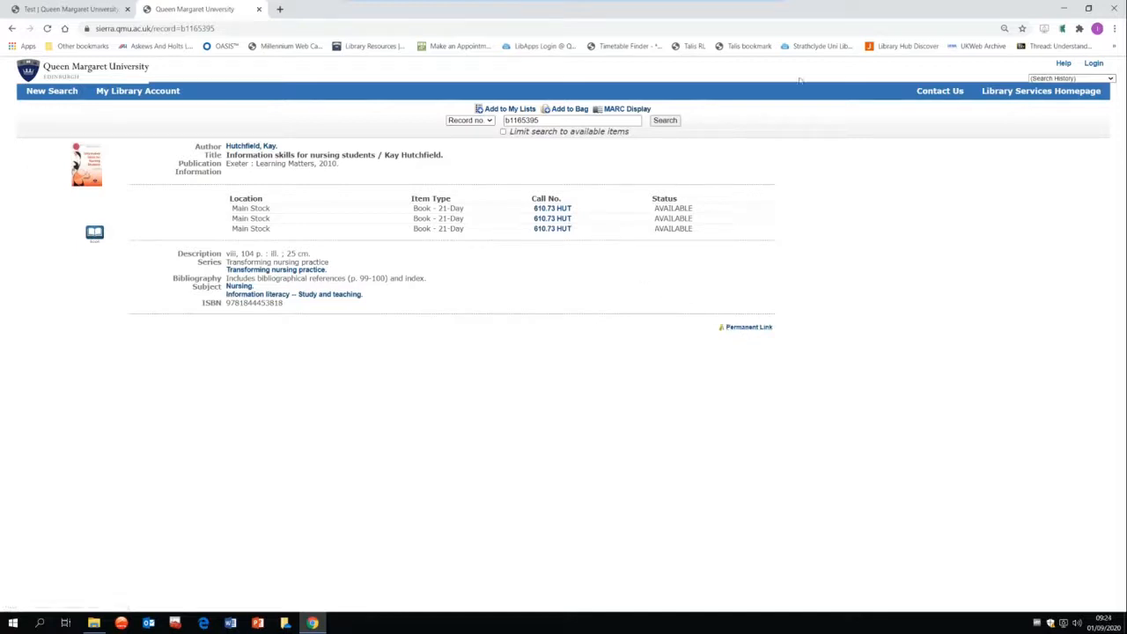
{"action": "left_click", "coordinate": [743, 49]}
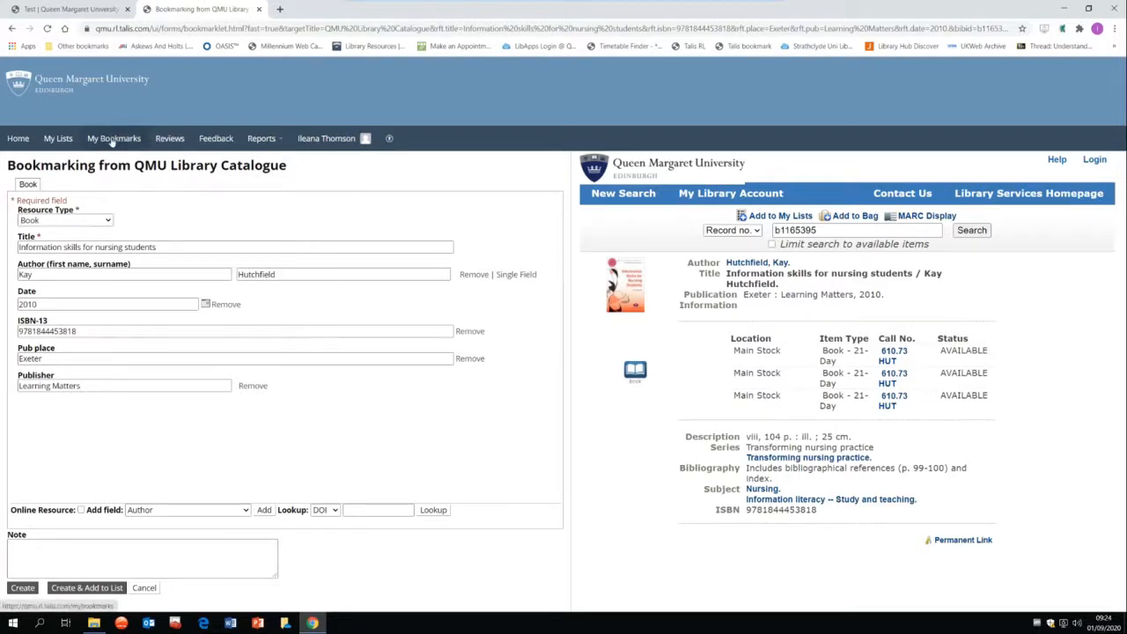
{"action": "left_click", "coordinate": [104, 595]}
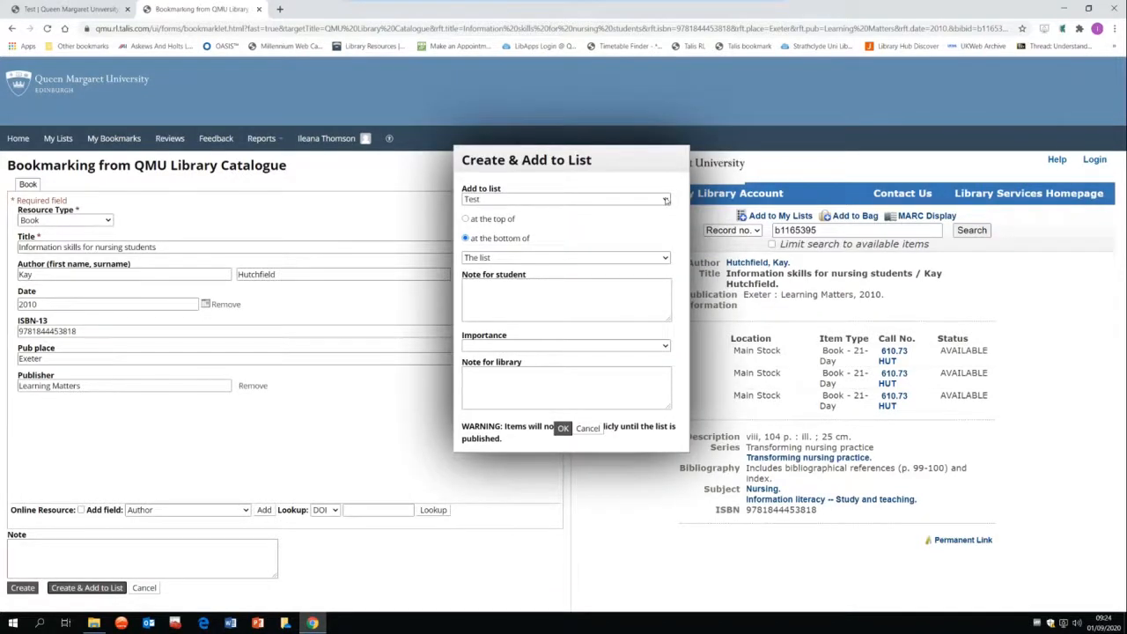
- Set the book's destination to the bottom of the Week 14 section in the Test list
{"action": "left_click", "coordinate": [666, 201]}
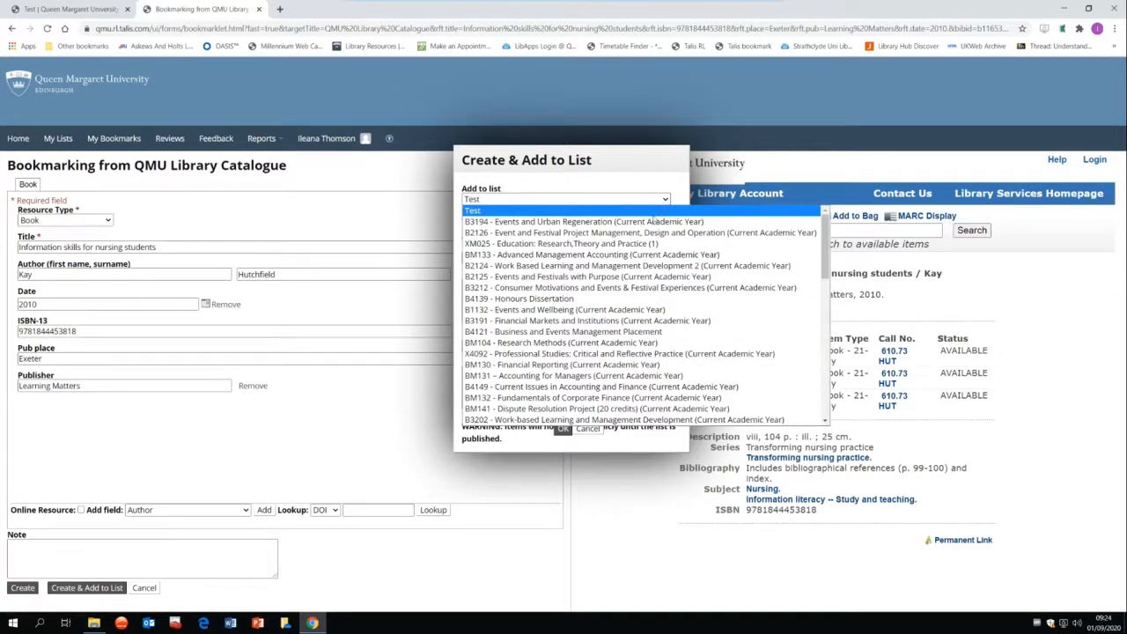
{"action": "left_click", "coordinate": [494, 211]}
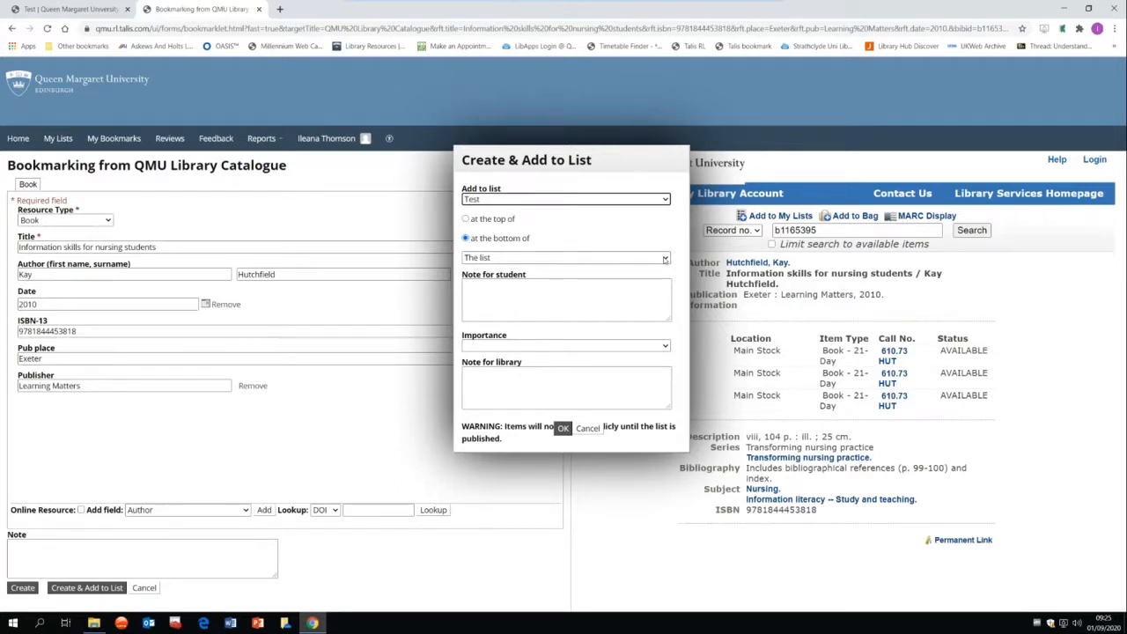
{"action": "left_click", "coordinate": [665, 258]}
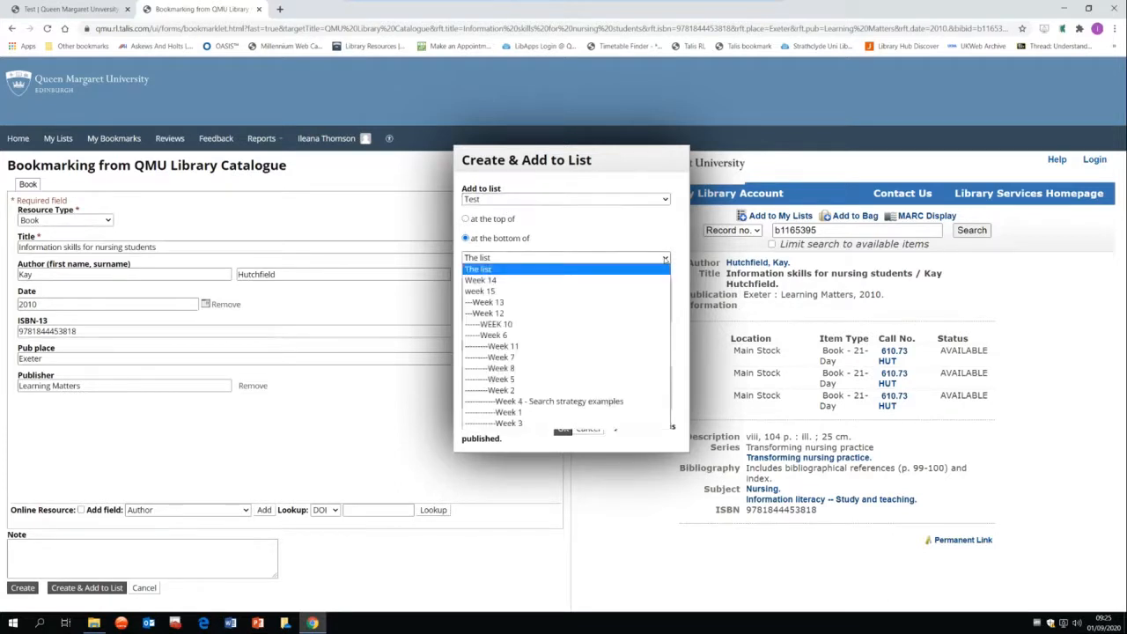
{"action": "left_click", "coordinate": [582, 280]}
- Add the student note "Read Chapter 2" and set the importance to Essential
{"action": "left_click", "coordinate": [473, 285]}
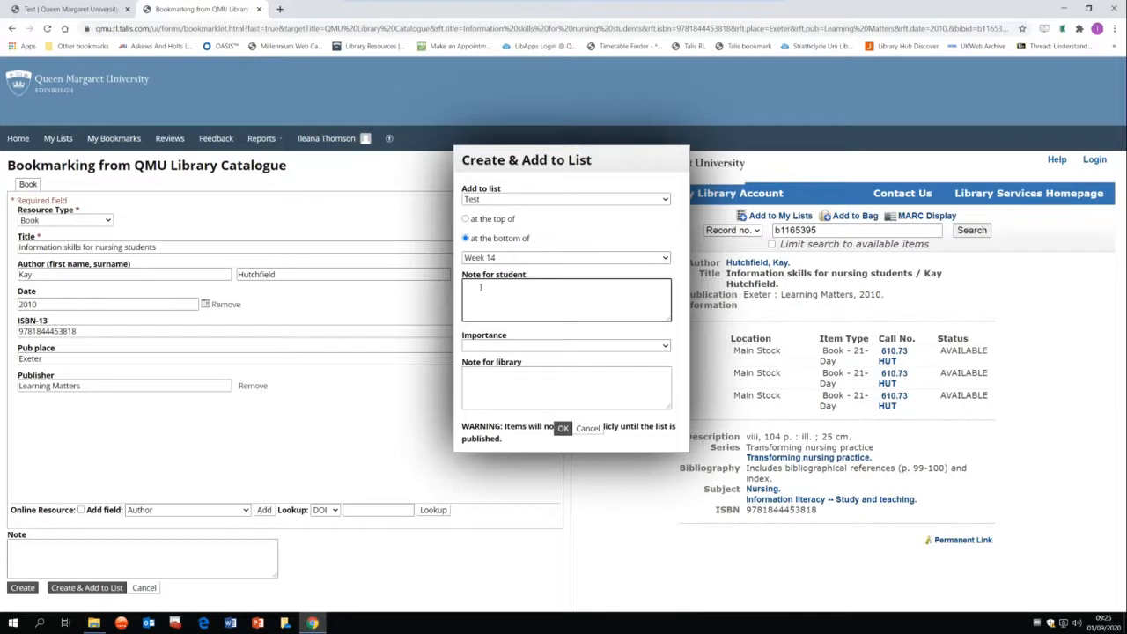
{"action": "type", "text": "Read Chapter 2"}
{"action": "left_click", "coordinate": [665, 346]}
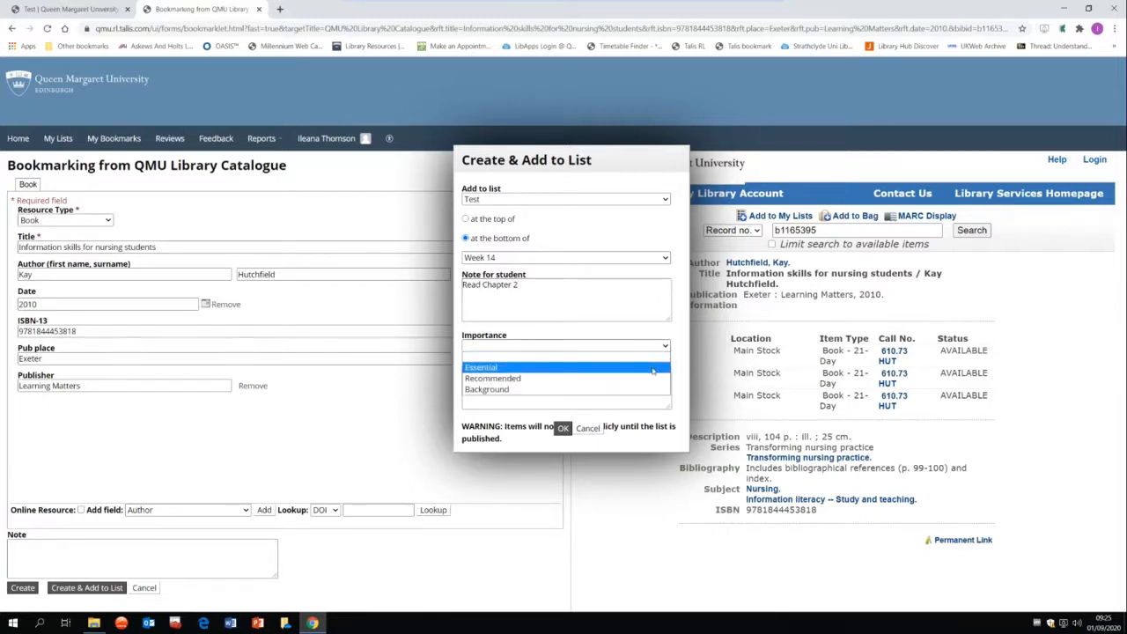
{"action": "left_click", "coordinate": [652, 369]}
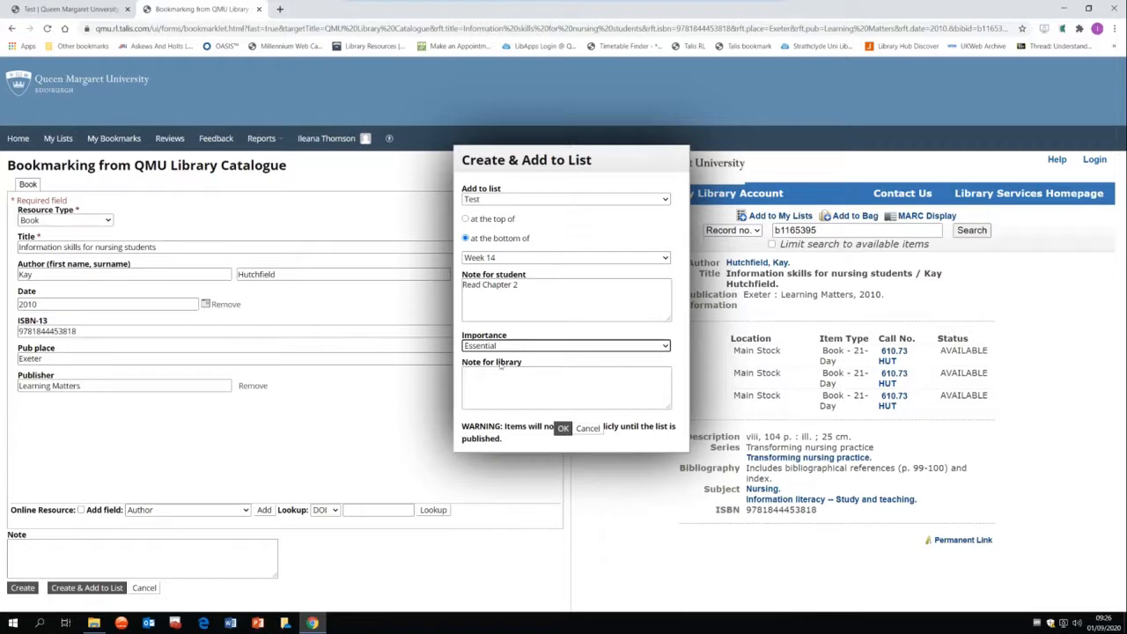
- Enter the library note "Please order one extra copy" and confirm adding the book to the list
{"action": "left_click", "coordinate": [490, 362]}
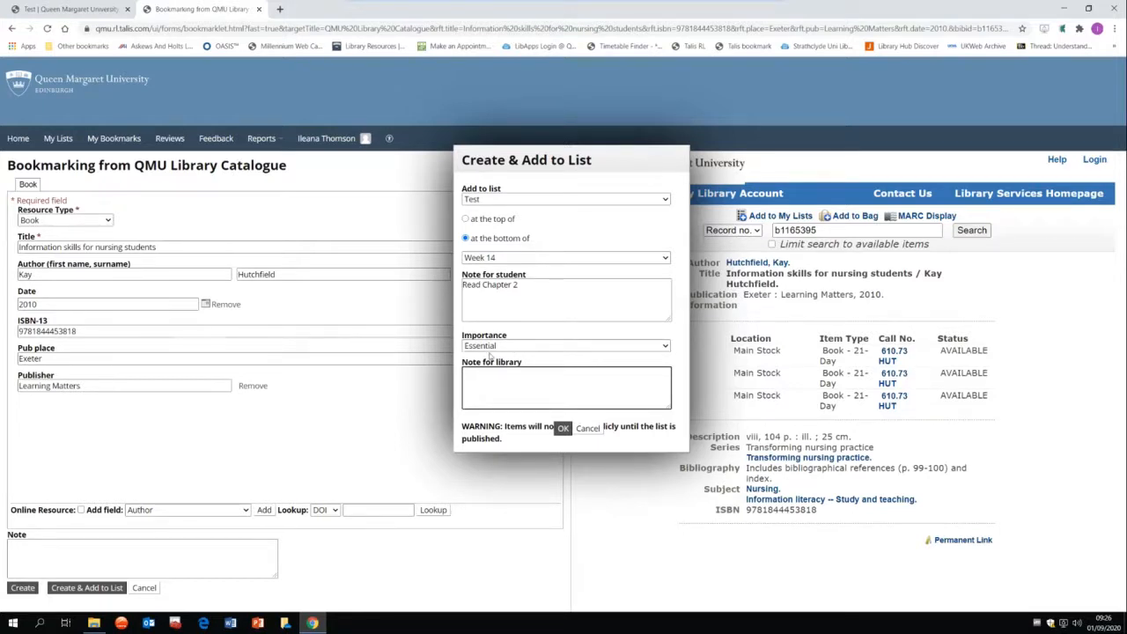
{"action": "type", "text": "Please order one extra copy"}
{"action": "left_click", "coordinate": [562, 429]}
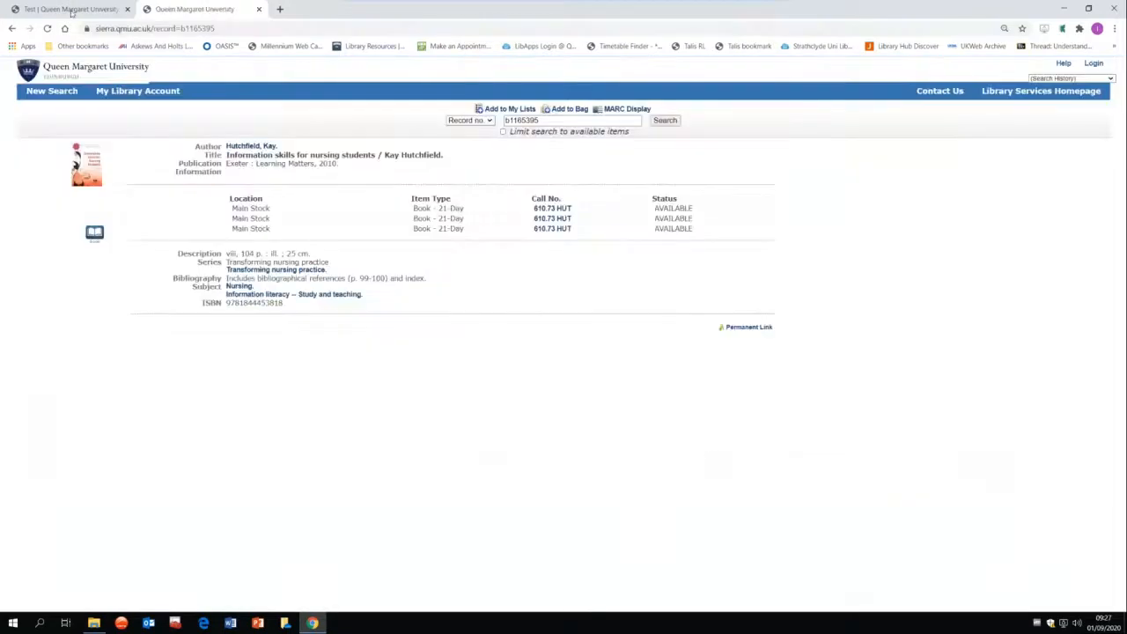
- Check the new book entry under Week 14 in the Test list and view its importance options
{"action": "left_click", "coordinate": [72, 10]}
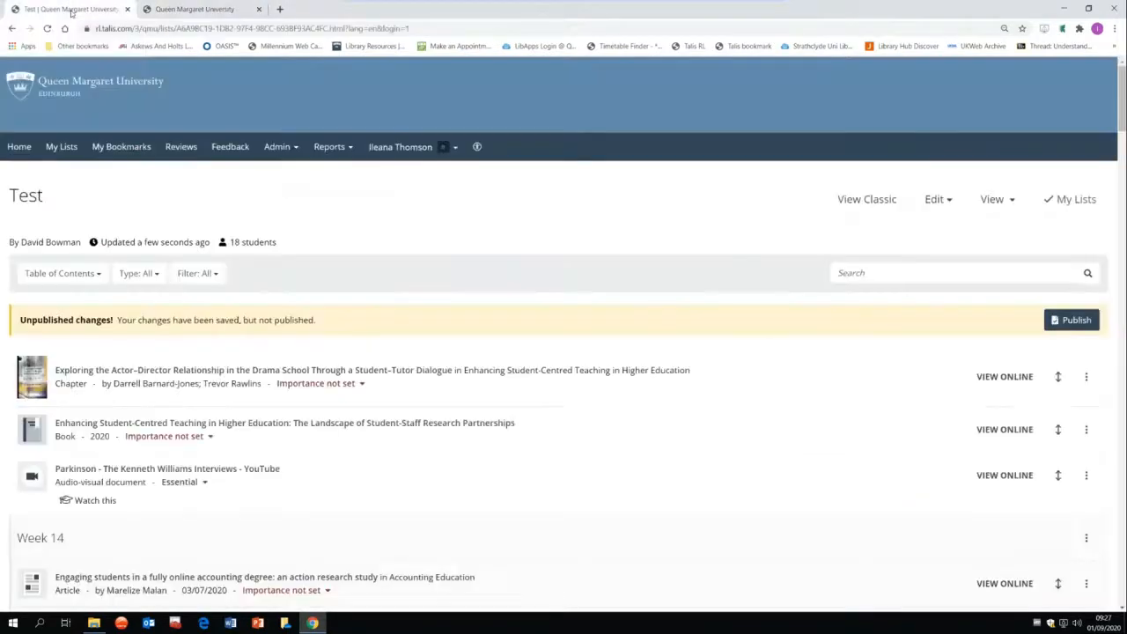
{"action": "scroll", "coordinate": [359, 298], "scroll_direction": "down", "scroll_amount": 2}
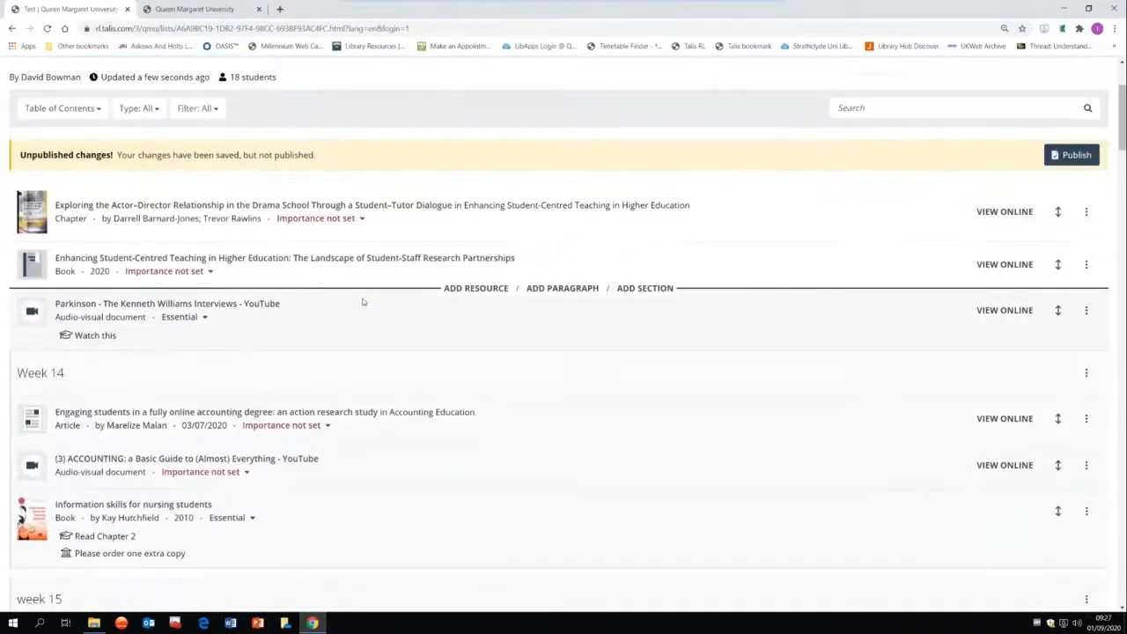
{"action": "scroll", "coordinate": [362, 302], "scroll_direction": "down", "scroll_amount": 1}
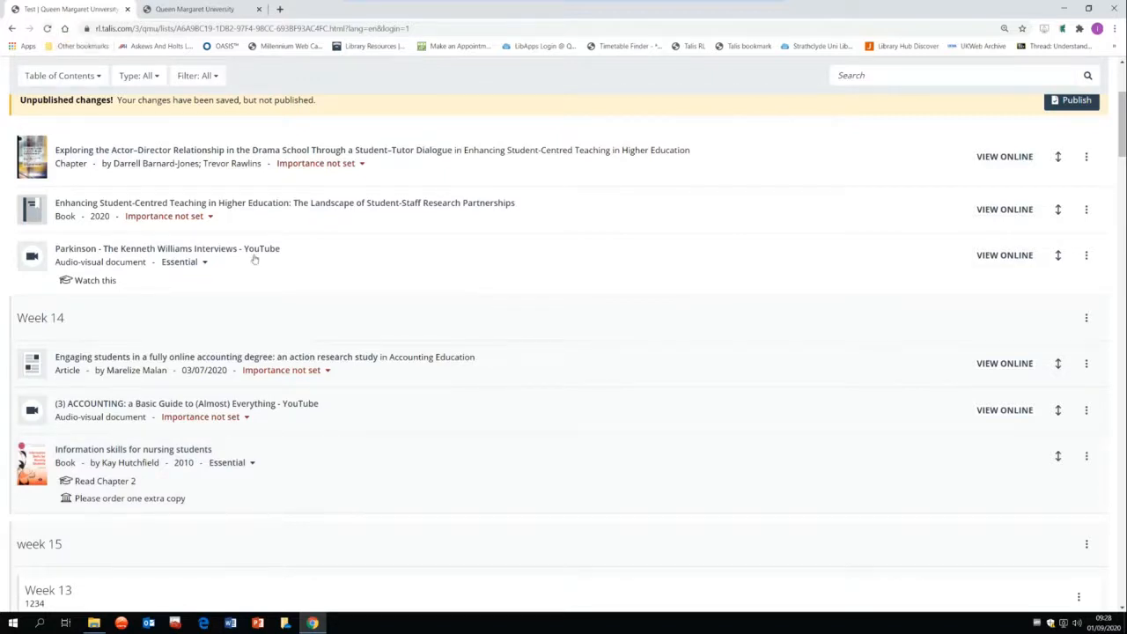
{"action": "left_click", "coordinate": [251, 463]}
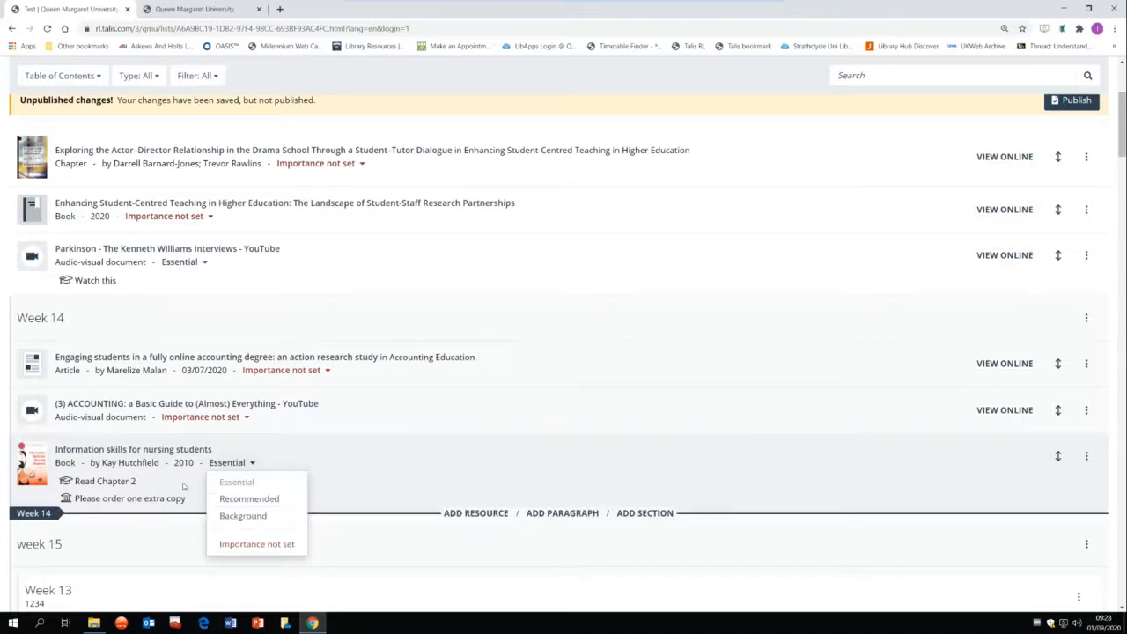
{"action": "left_click", "coordinate": [140, 485]}
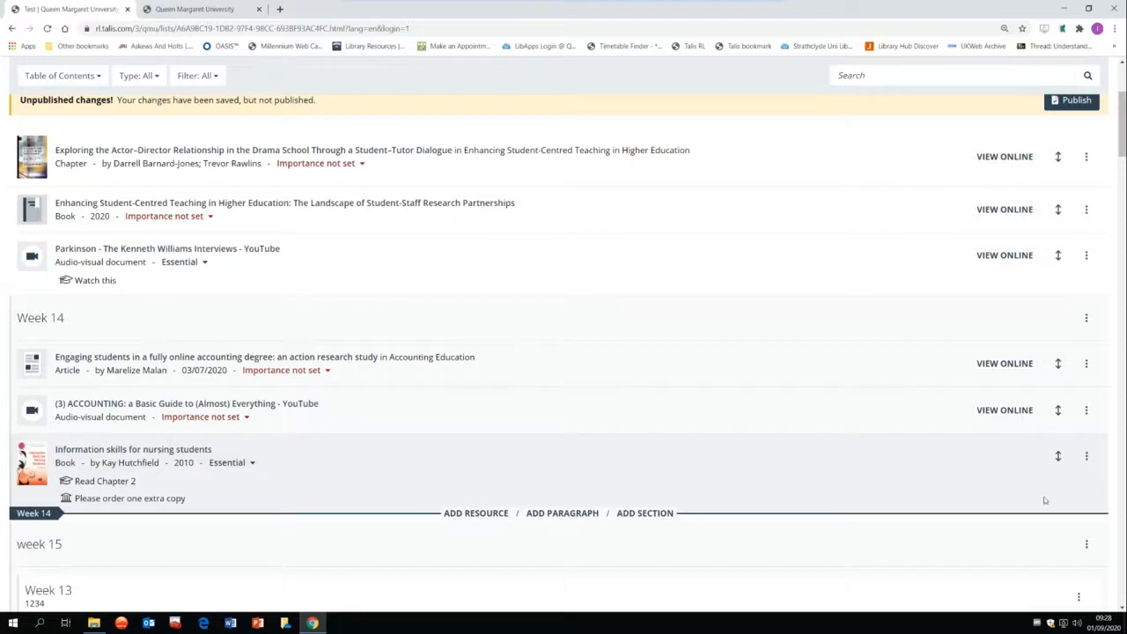
- Open the student note and library note of Information skills for nursing students for editing, and view the item's other options
{"action": "left_click", "coordinate": [1085, 456]}
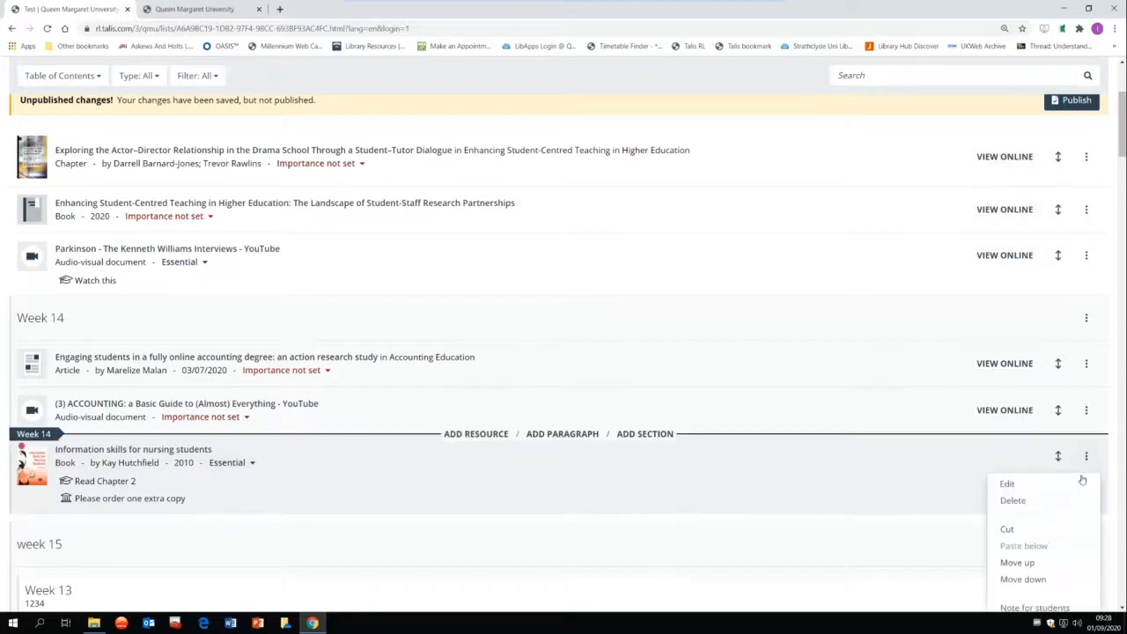
{"action": "scroll", "coordinate": [1081, 478], "scroll_direction": "down", "scroll_amount": 1}
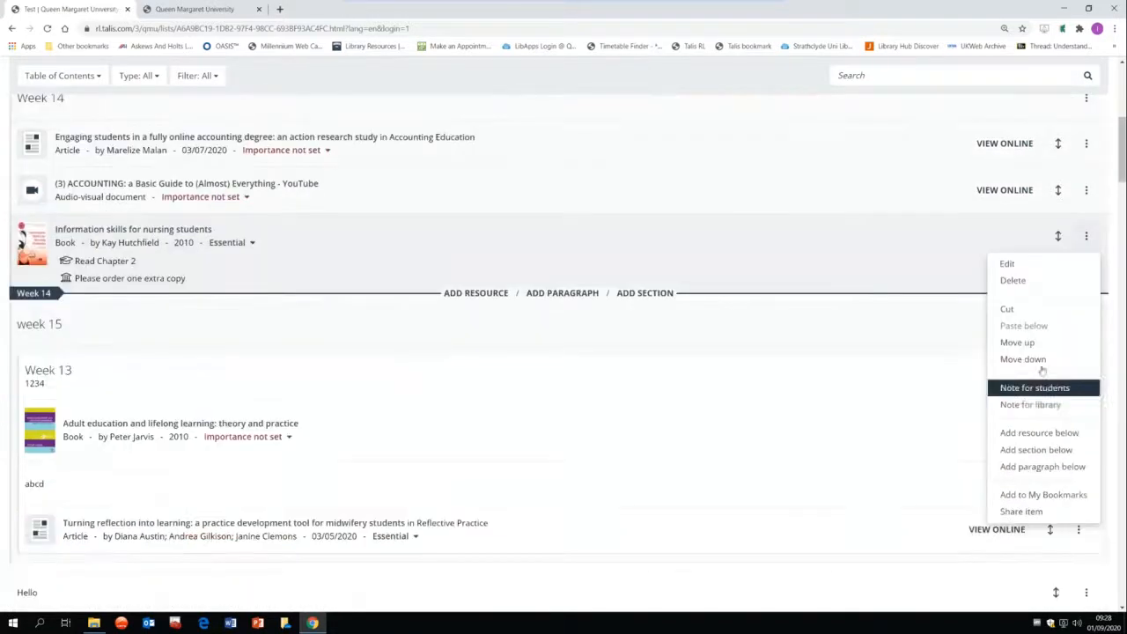
{"action": "scroll", "coordinate": [1057, 387], "scroll_direction": "down", "scroll_amount": 1}
{"action": "left_click", "coordinate": [1035, 387]}
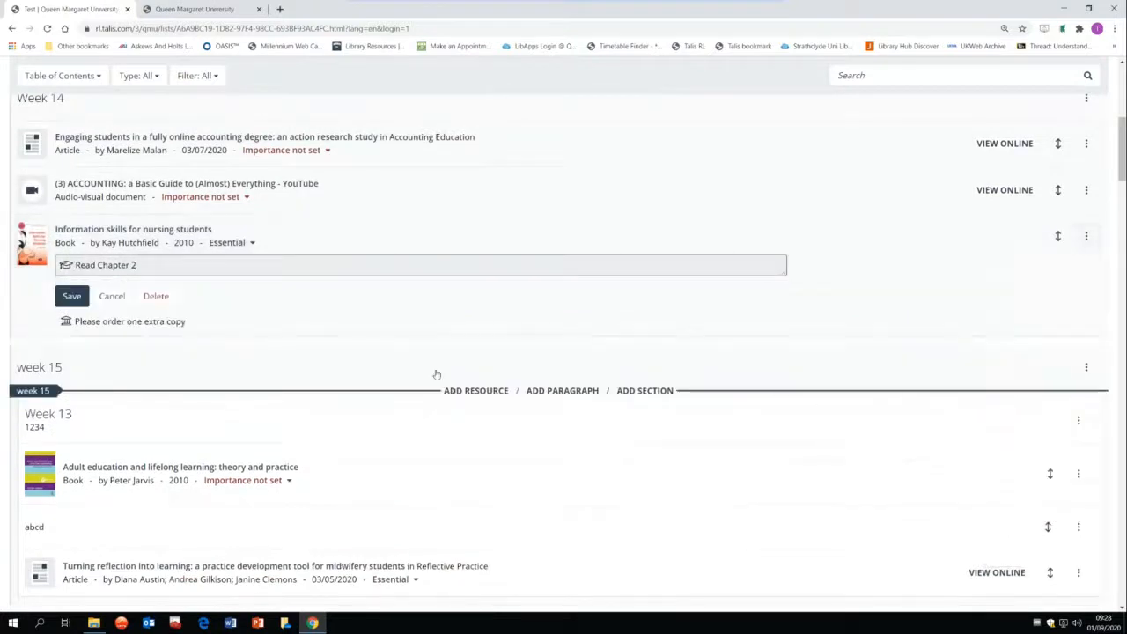
{"action": "left_click", "coordinate": [1085, 236]}
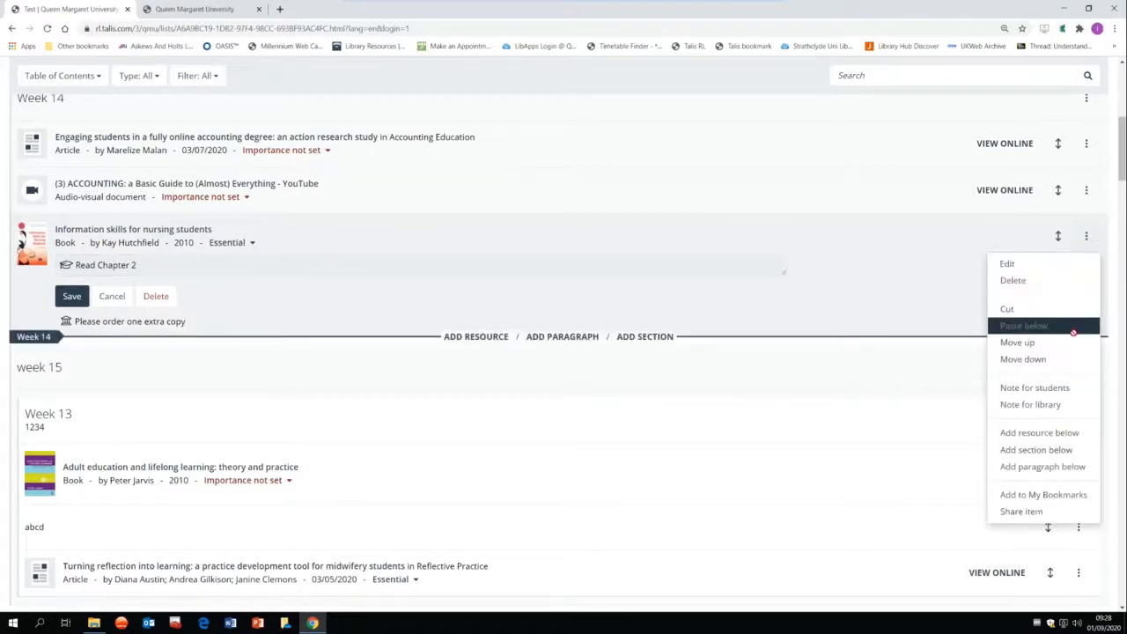
{"action": "left_click", "coordinate": [1064, 405]}
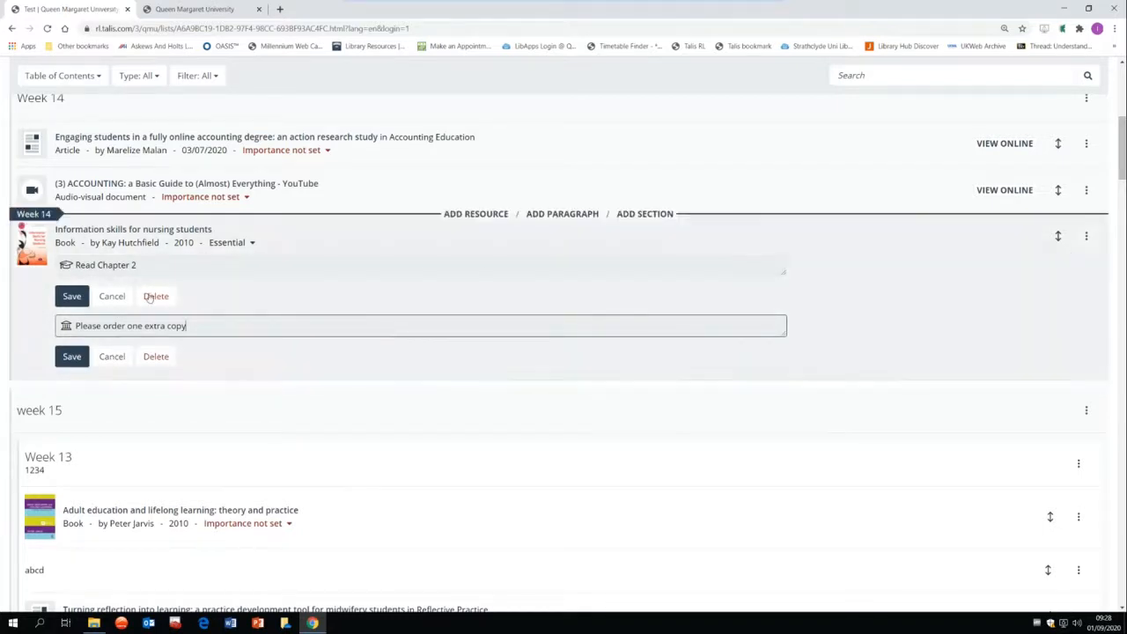
{"action": "left_click", "coordinate": [1087, 237]}
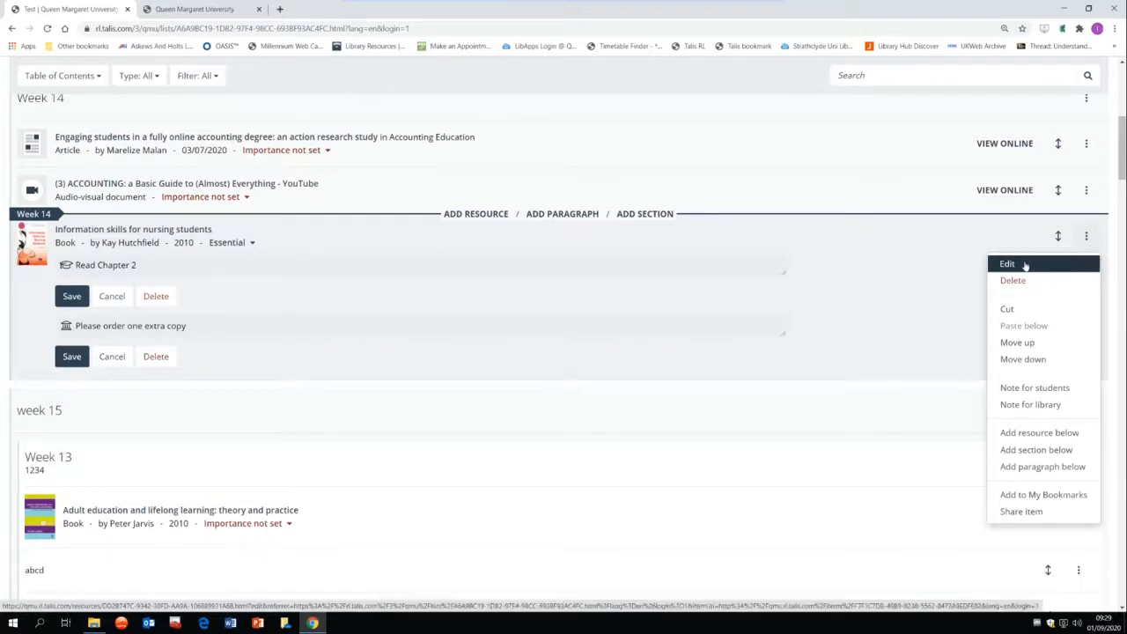
- Expand the details of Information skills for nursing students and open its library catalogue record from the copy availability
{"action": "left_click", "coordinate": [126, 232]}
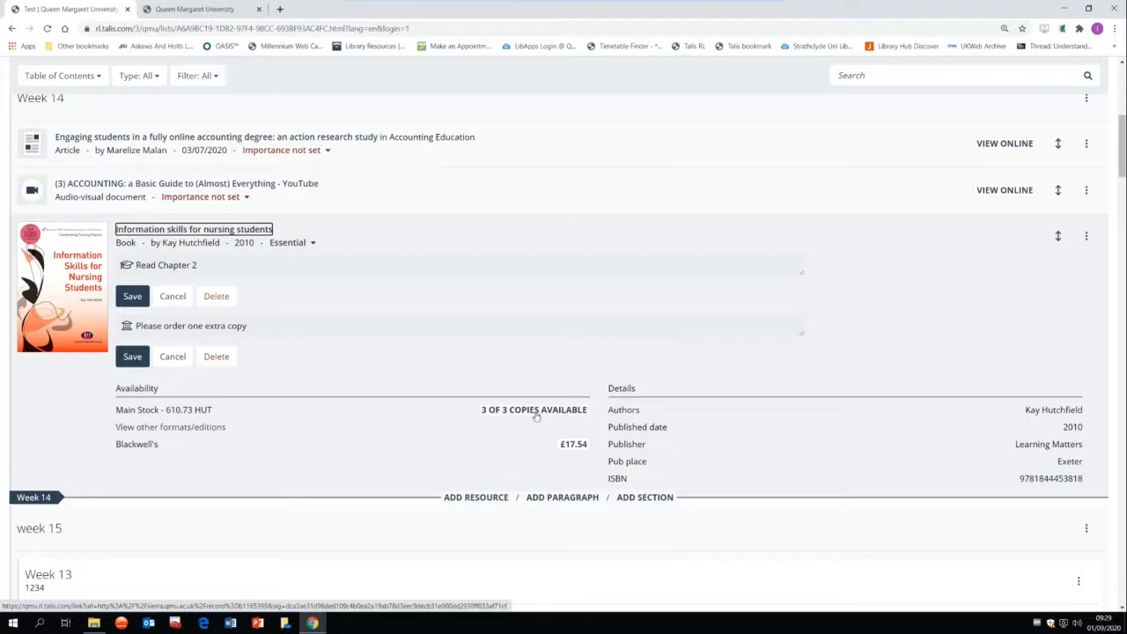
{"action": "left_click", "coordinate": [547, 411]}
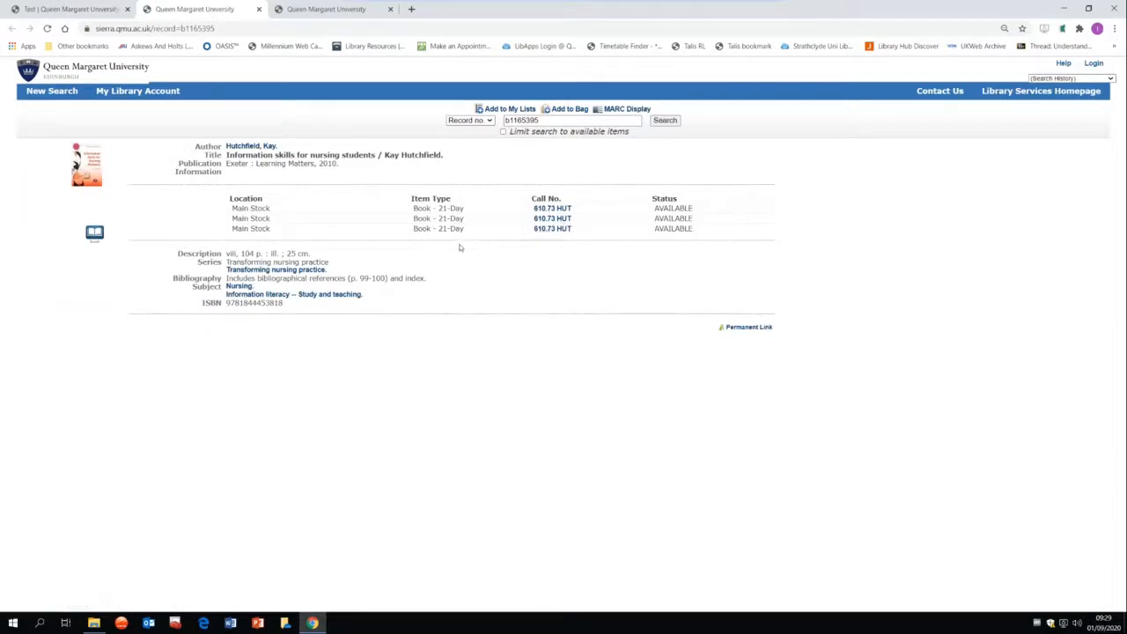
- Back in the Test list, move Information skills for nursing students into Week 13, directly below Adult education and lifelong learning
{"action": "left_click", "coordinate": [67, 10]}
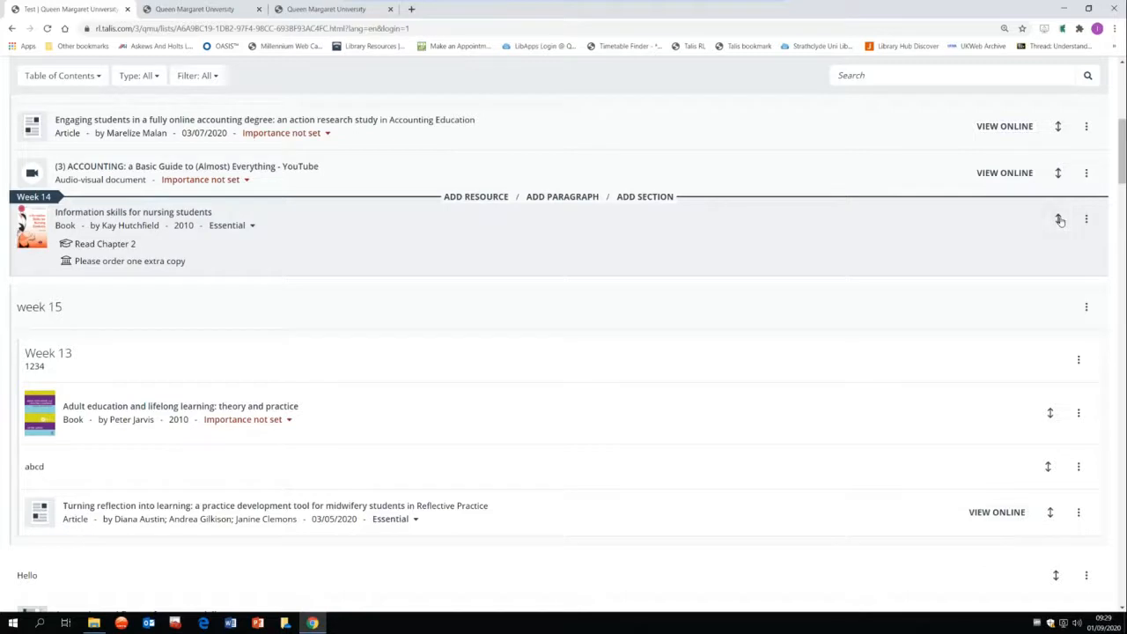
{"action": "left_click_drag", "start_coordinate": [1060, 220], "coordinate": [769, 411]}
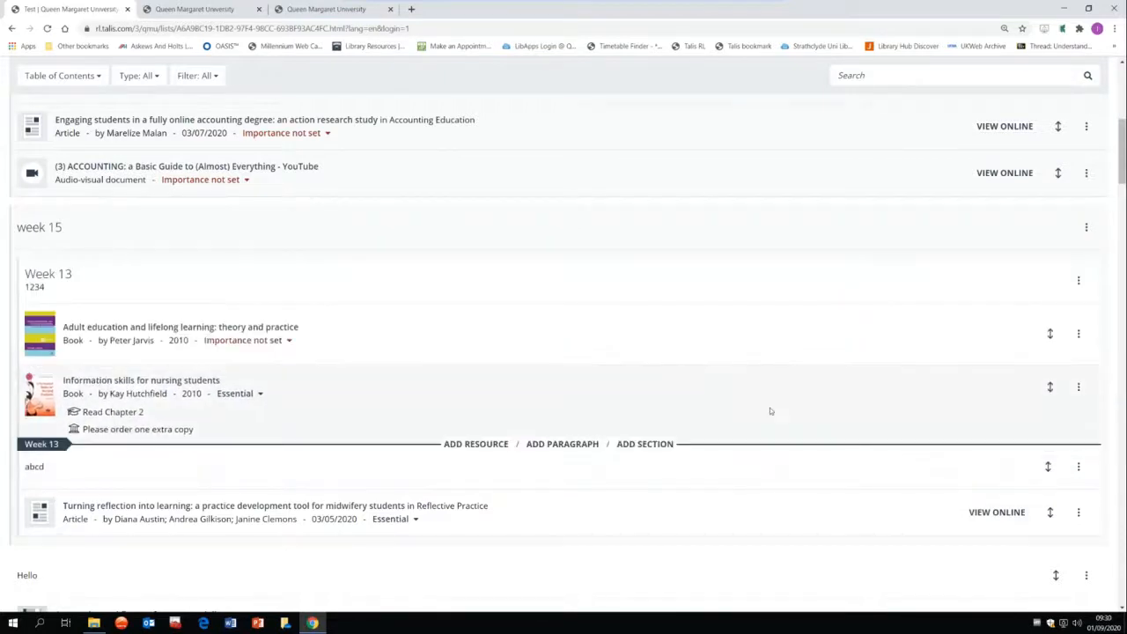
- Open the moved book's record for editing, examine the available resource types, and save the record
{"action": "left_click", "coordinate": [1078, 388]}
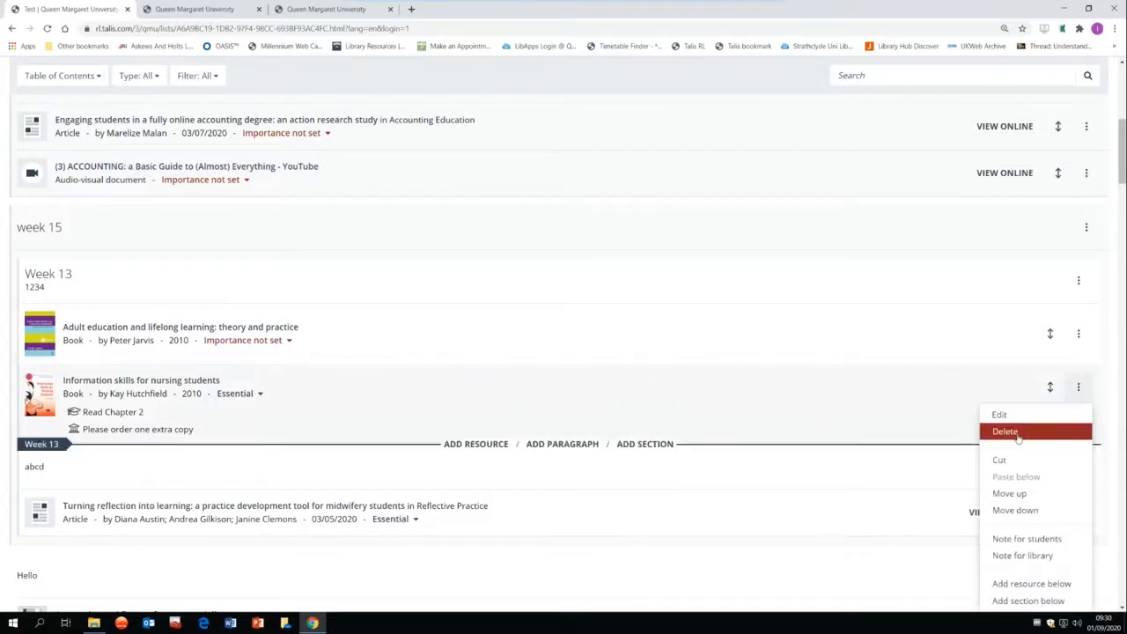
{"action": "scroll", "coordinate": [1017, 436], "scroll_direction": "down", "scroll_amount": 3}
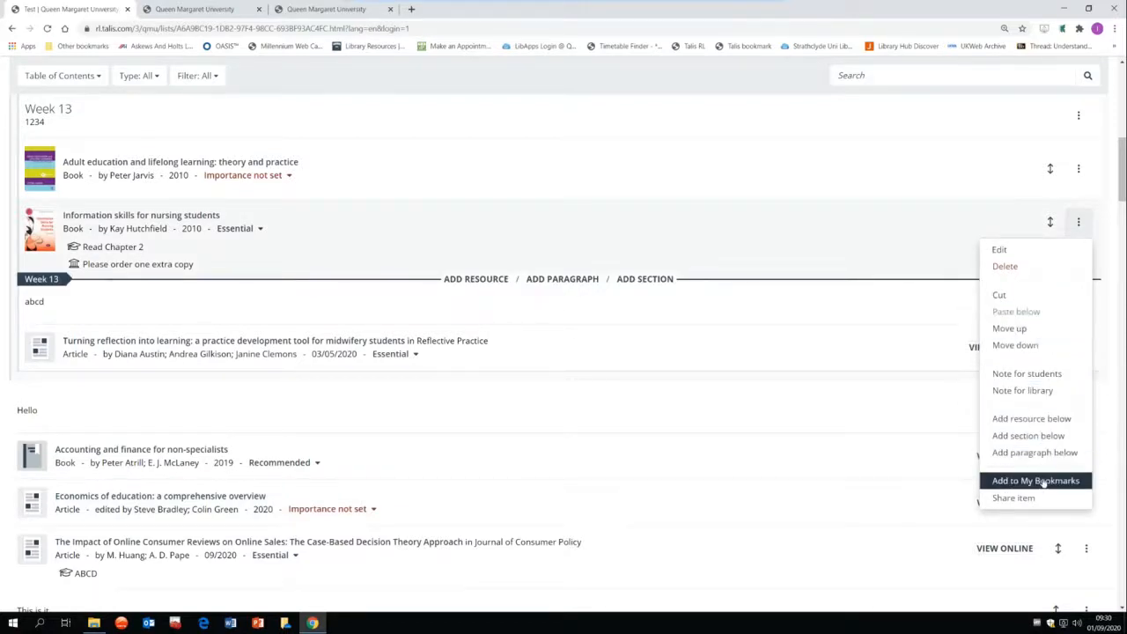
{"action": "scroll", "coordinate": [1032, 303], "scroll_direction": "up", "scroll_amount": 2}
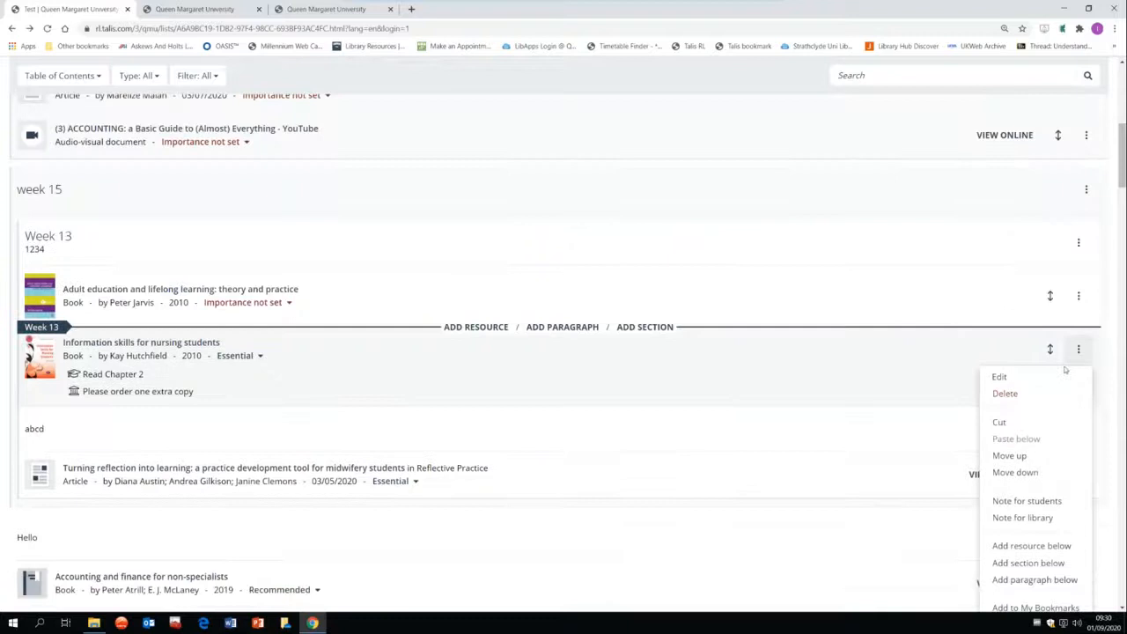
{"action": "left_click", "coordinate": [999, 378]}
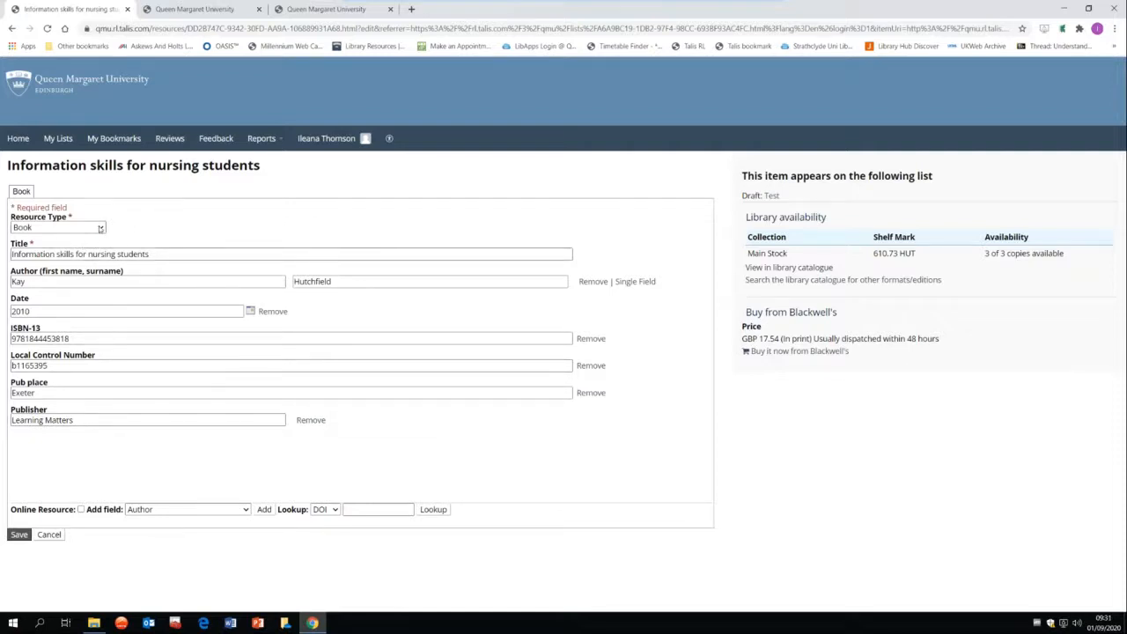
{"action": "left_click", "coordinate": [99, 228]}
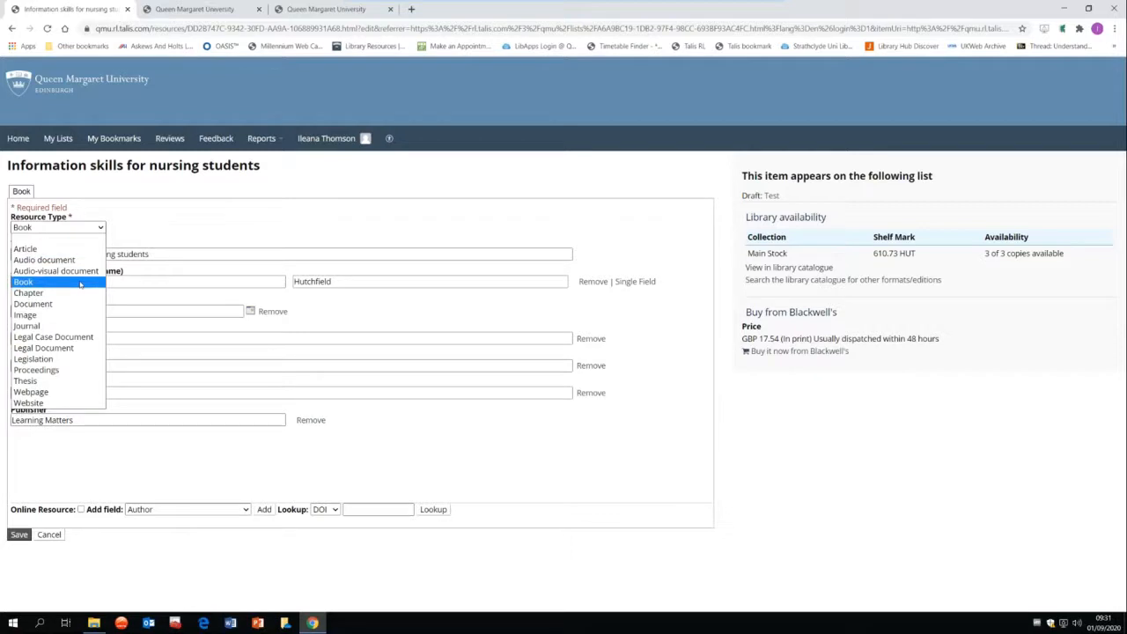
{"action": "left_click", "coordinate": [177, 223]}
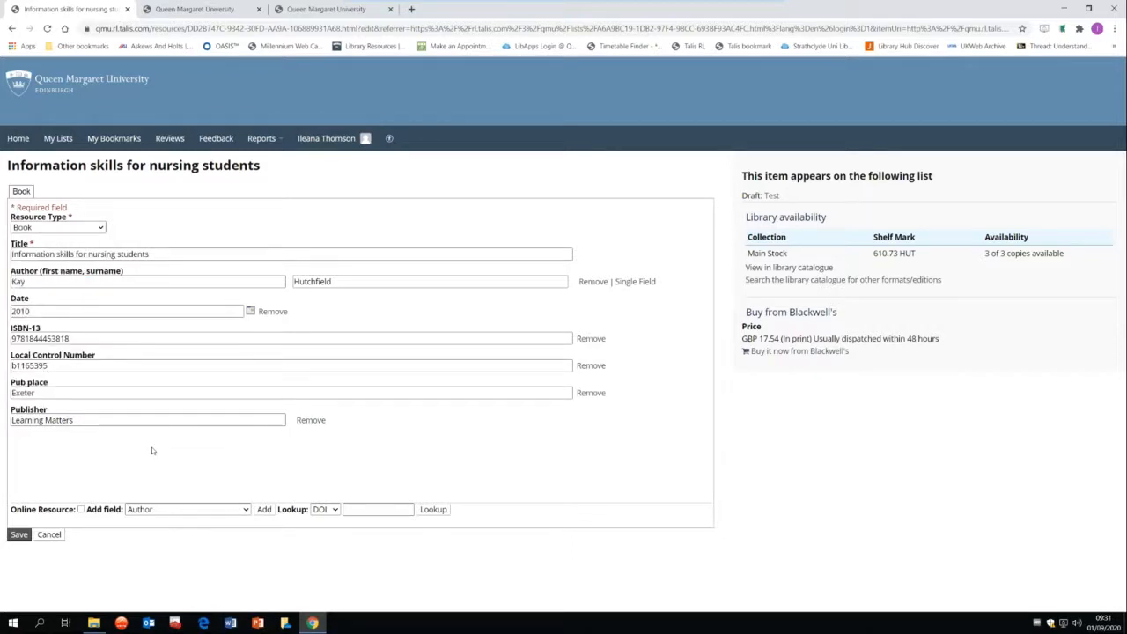
{"action": "left_click", "coordinate": [18, 534]}
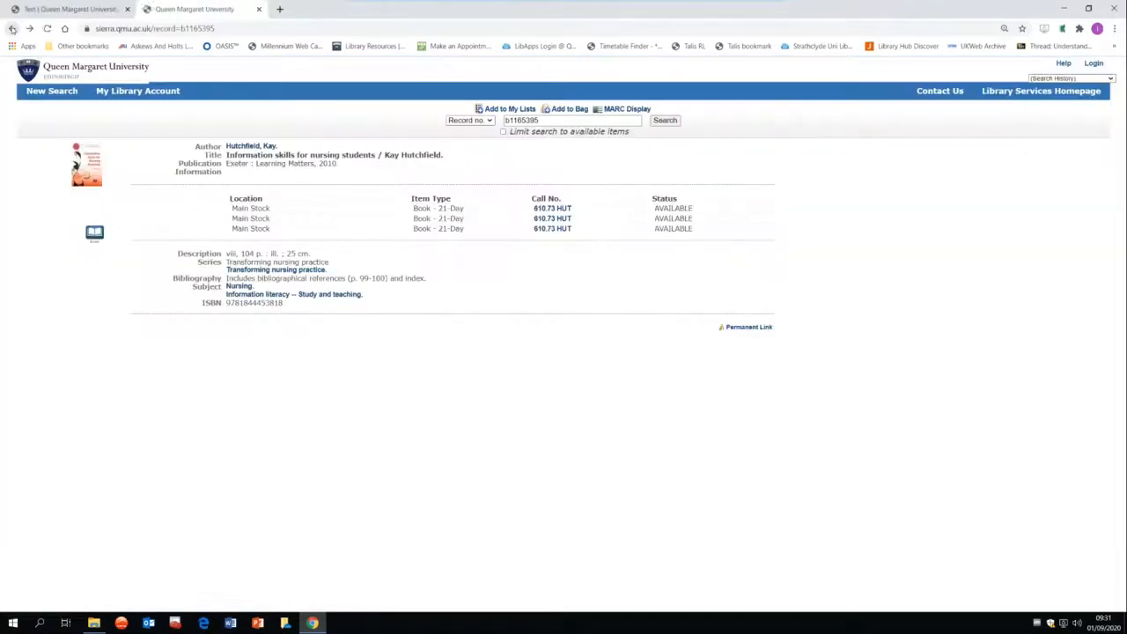
- Return to the library catalogue's results list for the "information skills" search
{"action": "left_click", "coordinate": [13, 28]}
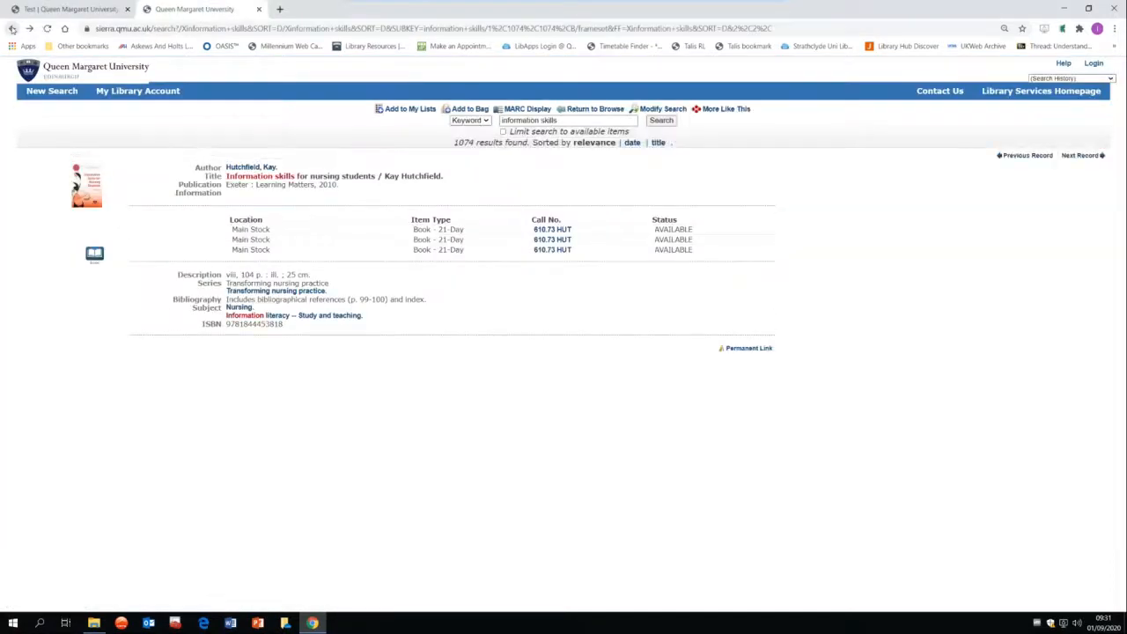
{"action": "left_click", "coordinate": [12, 28]}
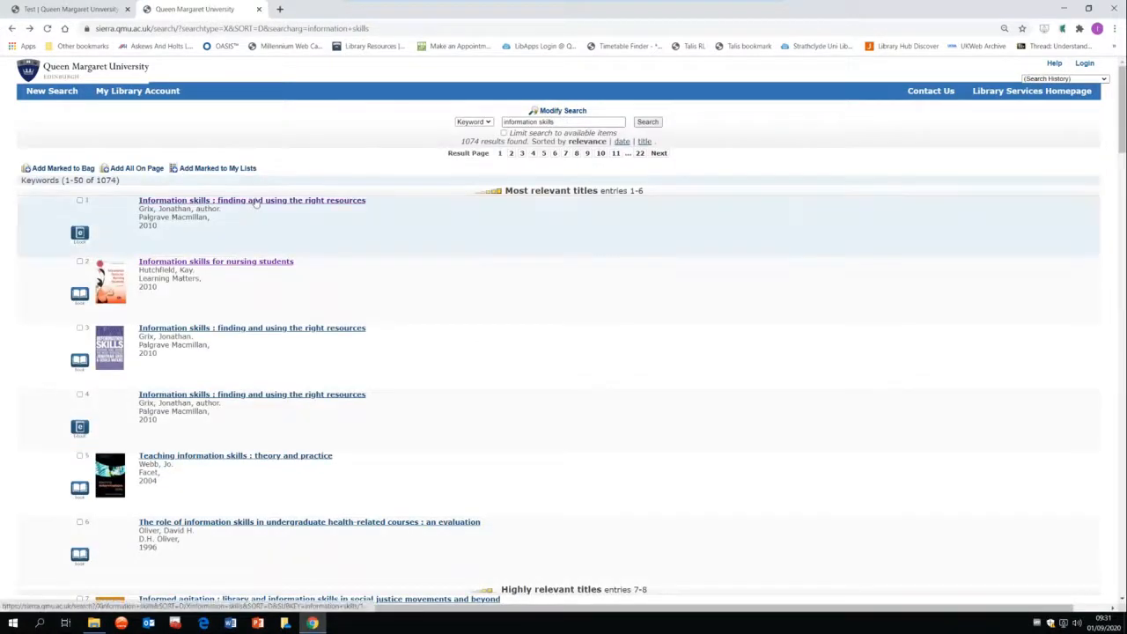
- Open the first Information skills: finding and using the right resources e-book record, load its permanent link, and bookmark it in Talis
{"action": "left_click", "coordinate": [255, 201]}
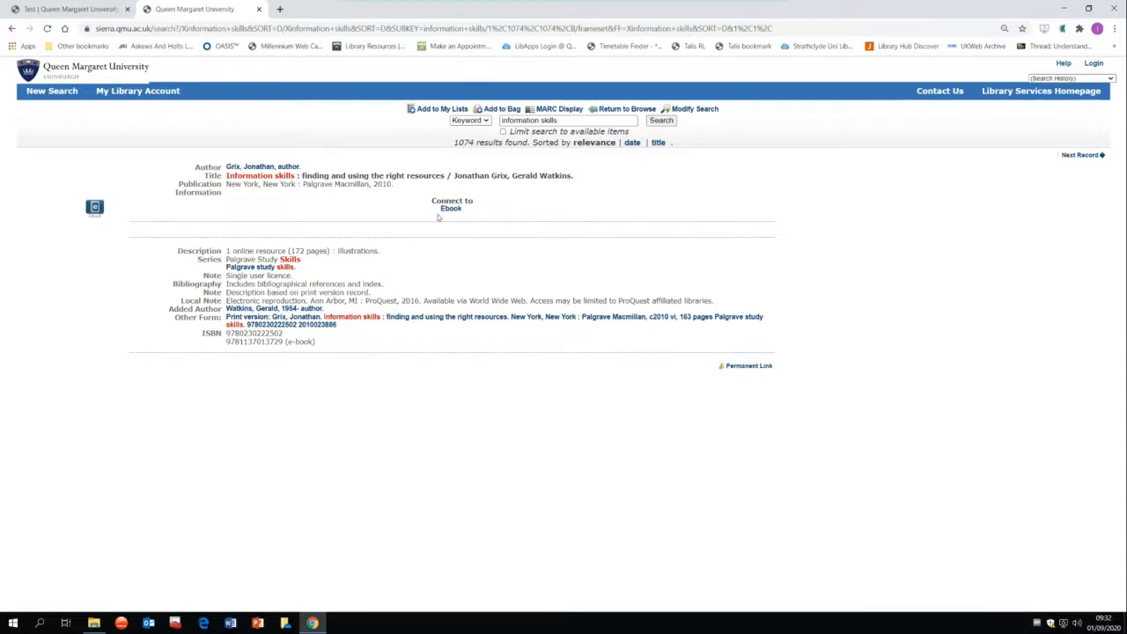
{"action": "left_click", "coordinate": [753, 368]}
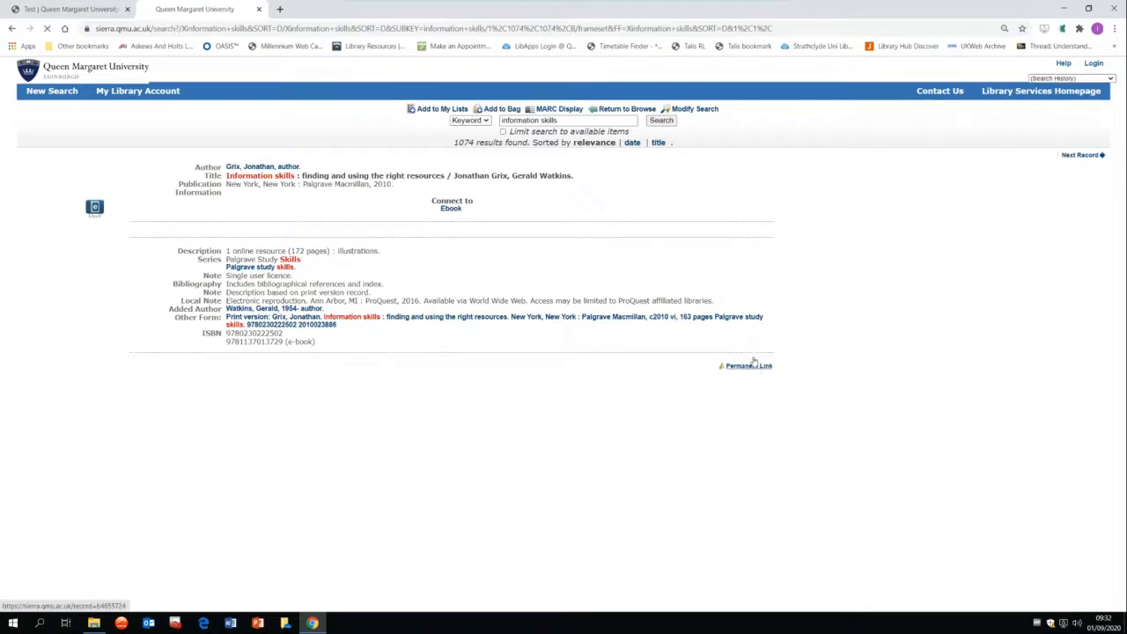
{"action": "left_click", "coordinate": [746, 47]}
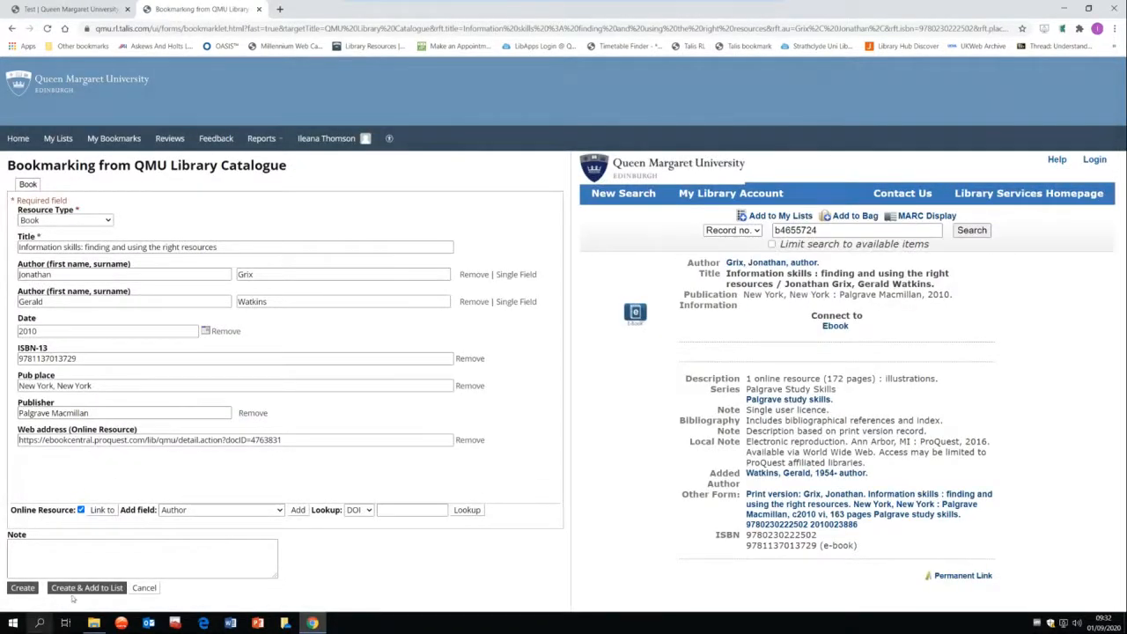
- Create the bookmark and add it at the top of the Test list, with importance set to Recommended
{"action": "left_click", "coordinate": [87, 587]}
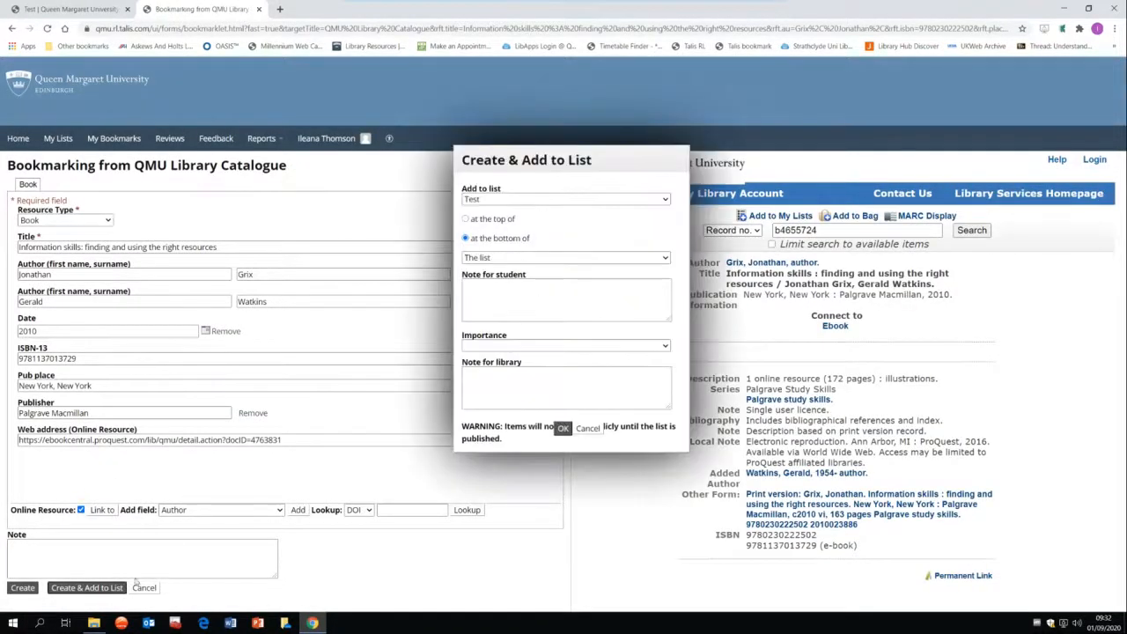
{"action": "left_click", "coordinate": [665, 200]}
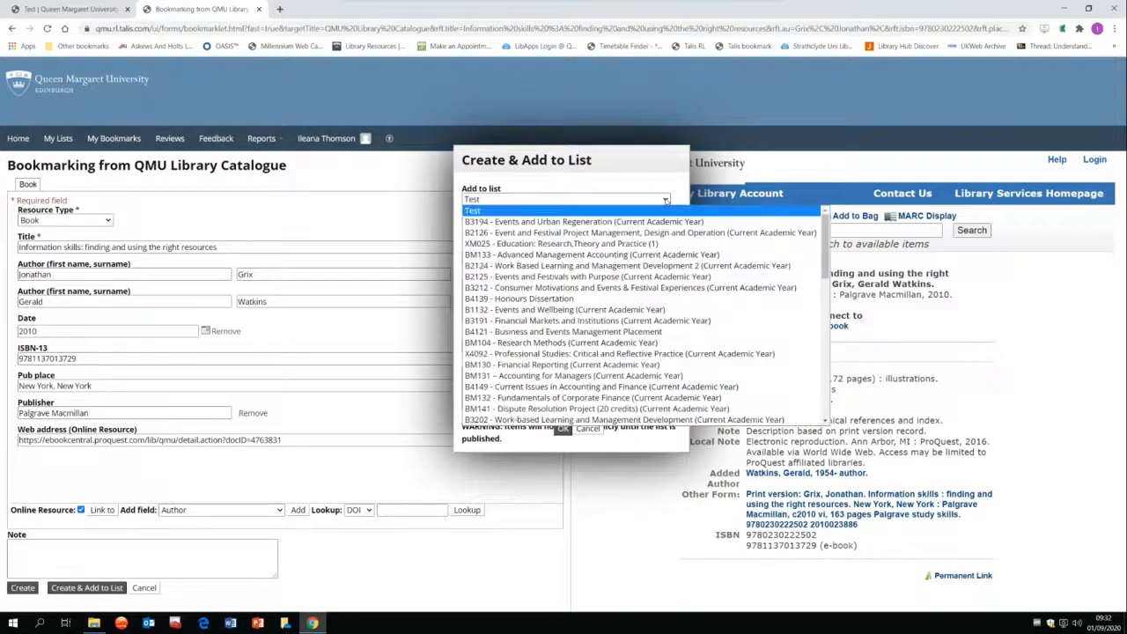
{"action": "left_click", "coordinate": [656, 211]}
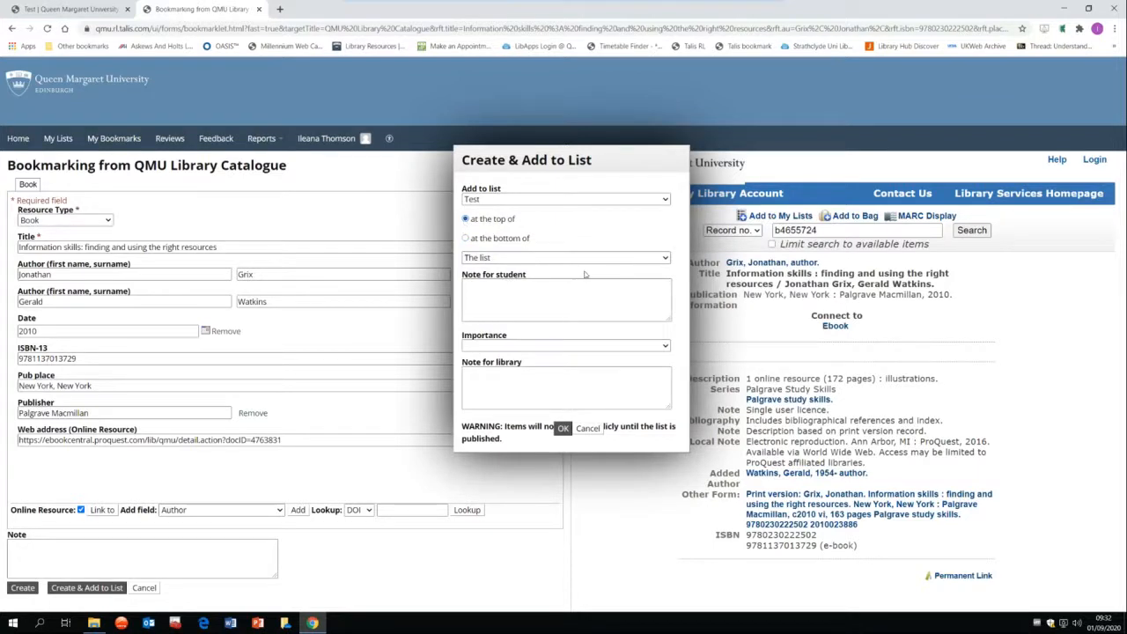
{"action": "left_click", "coordinate": [665, 258]}
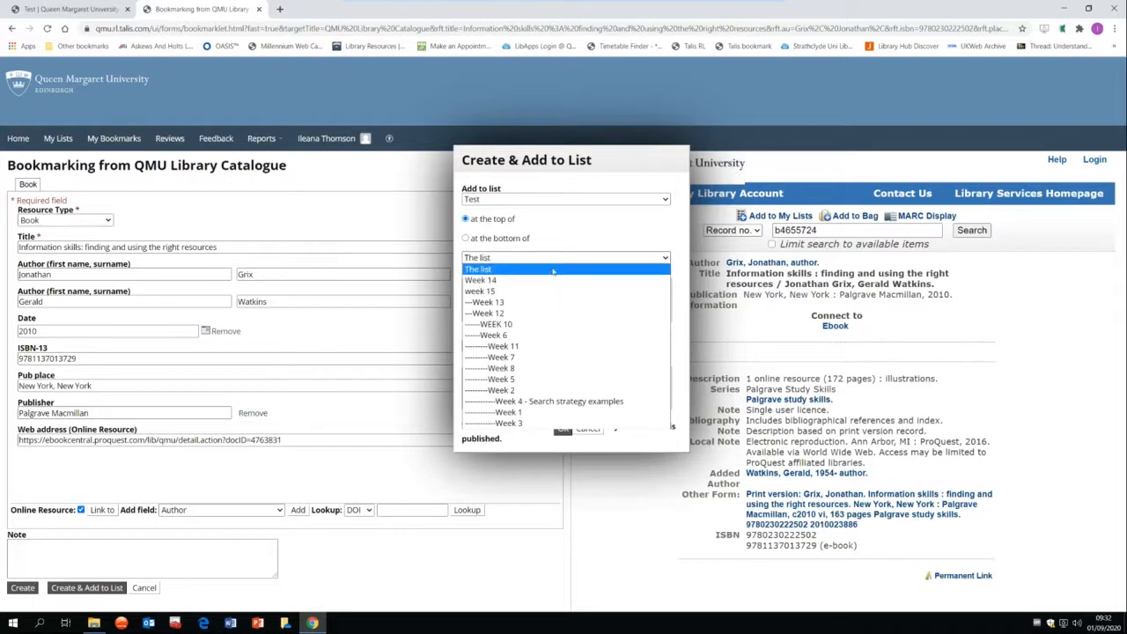
{"action": "left_click", "coordinate": [553, 271]}
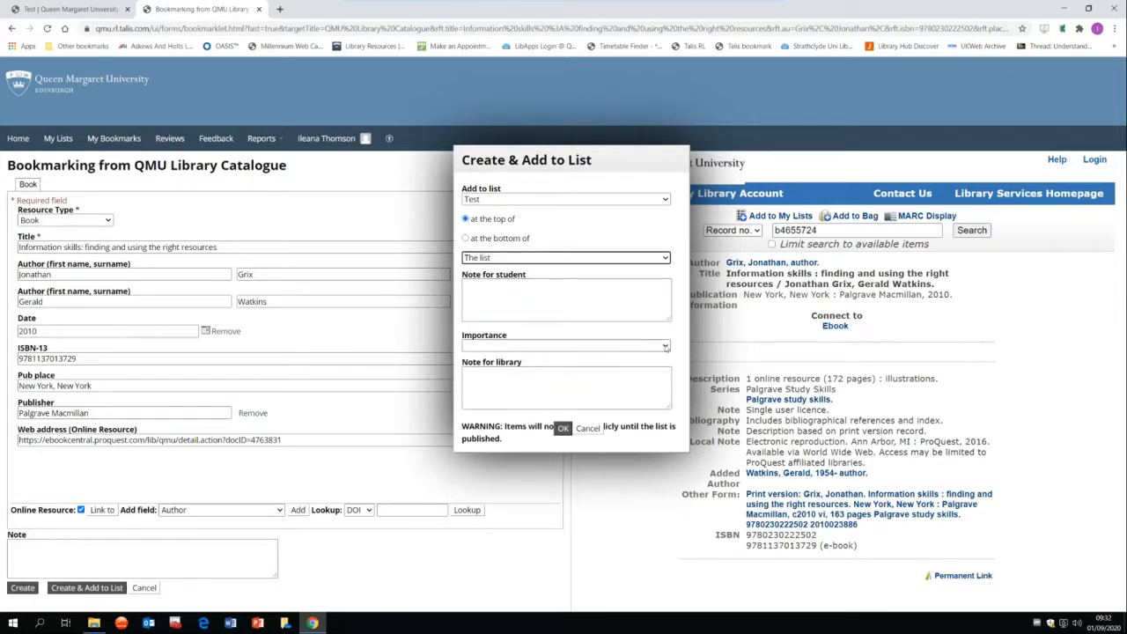
{"action": "left_click", "coordinate": [665, 347]}
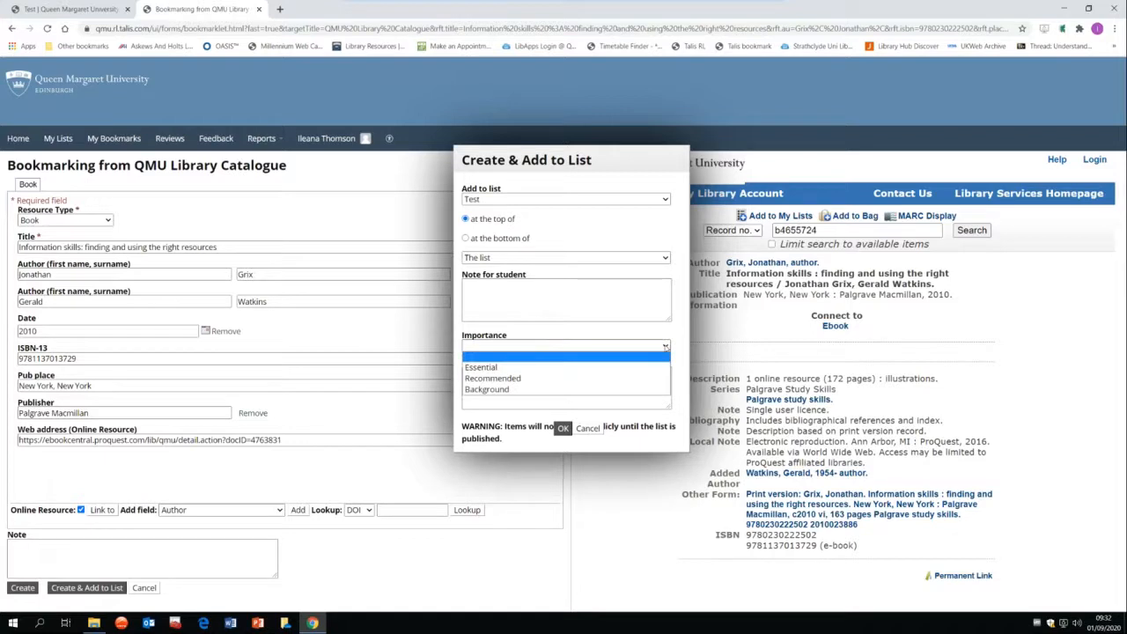
{"action": "left_click", "coordinate": [624, 379]}
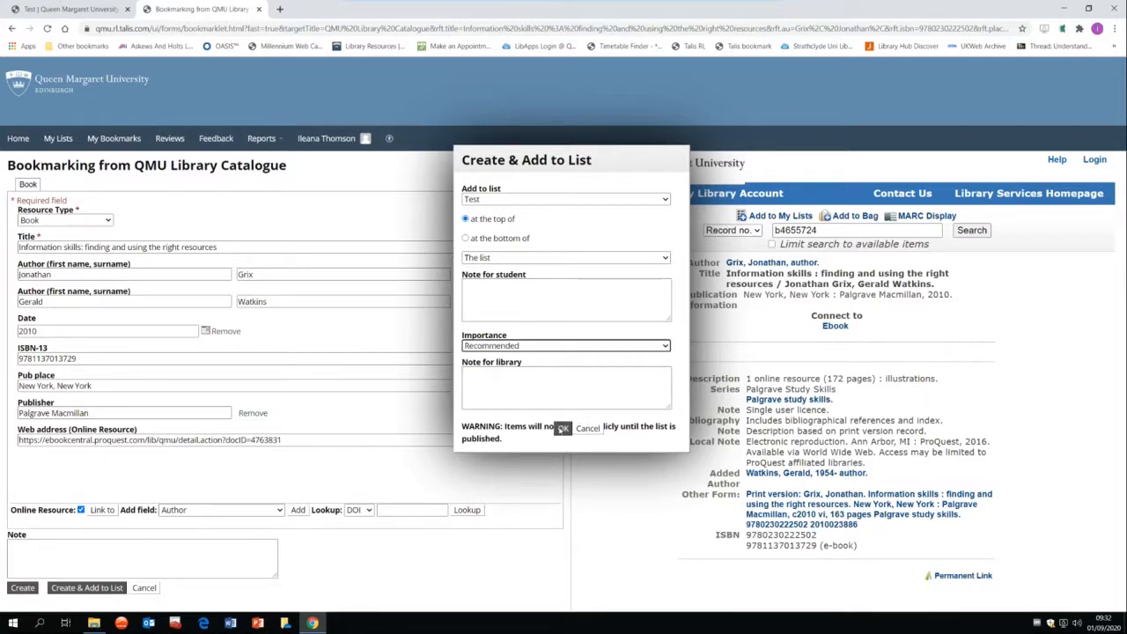
{"action": "left_click", "coordinate": [562, 428]}
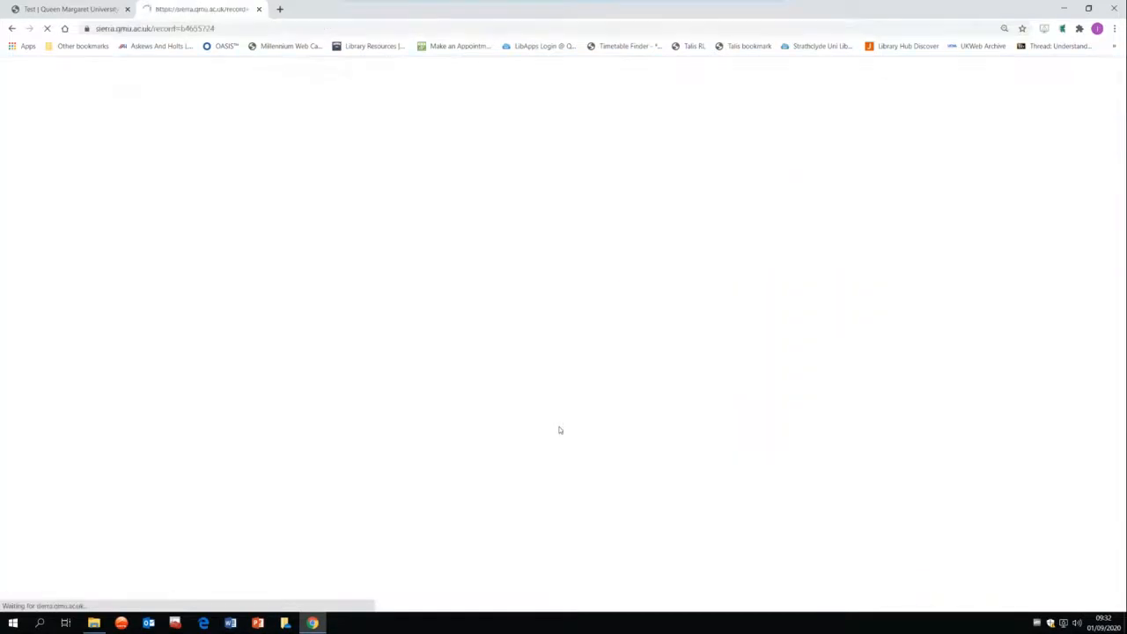
- Return to the Test list, reload it, and open the online view of Information skills: finding and using the right resources
{"action": "left_click", "coordinate": [55, 10]}
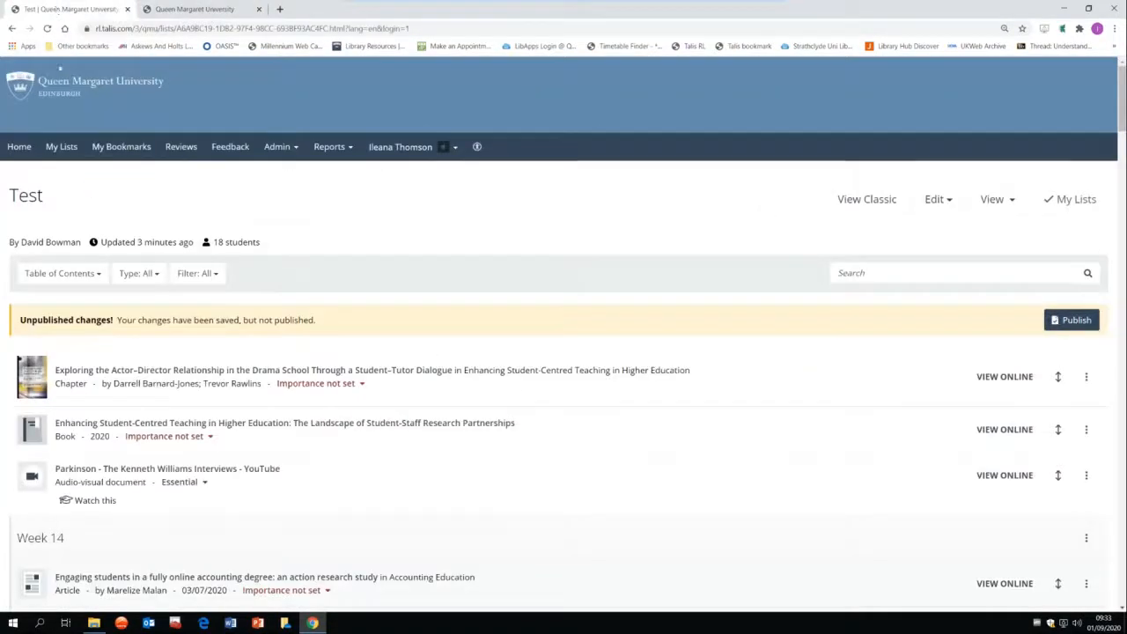
{"action": "left_click", "coordinate": [47, 28]}
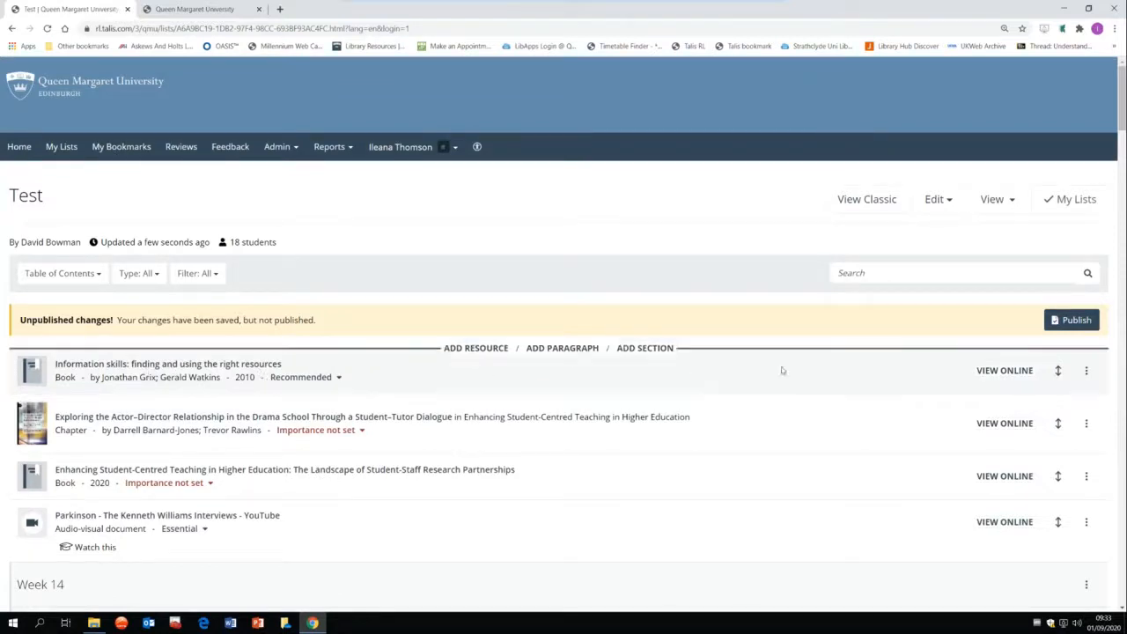
{"action": "left_click", "coordinate": [1006, 370]}
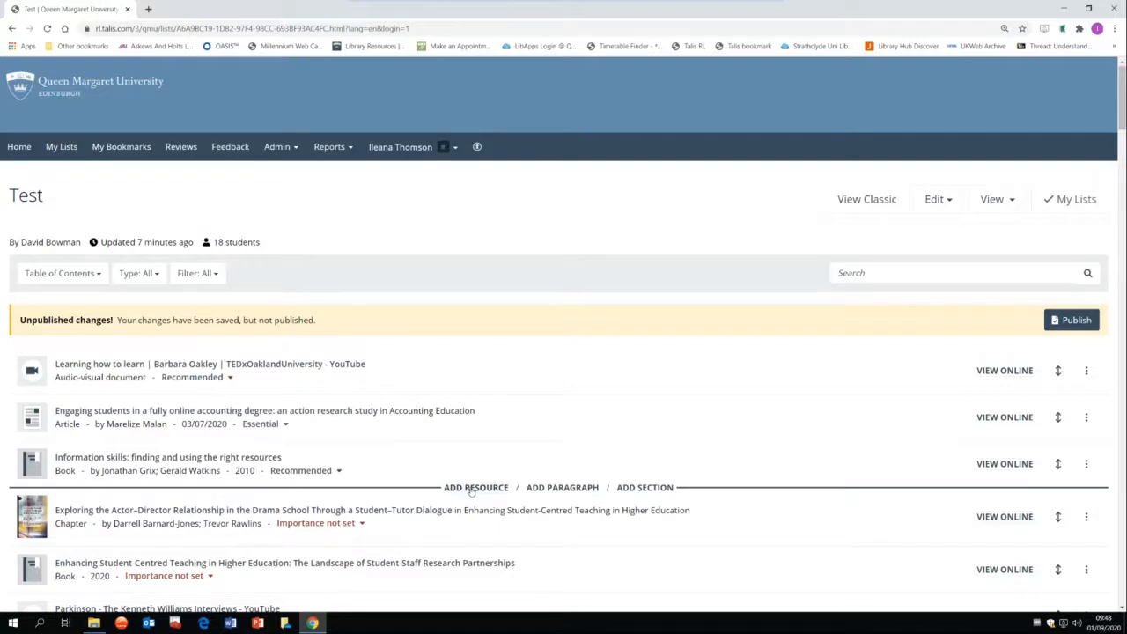
- Browse the recent bookmarks, search for "tourism", and add Tourism: principles and practice directly below Information skills: finding and using the right resources
{"action": "left_click", "coordinate": [471, 490]}
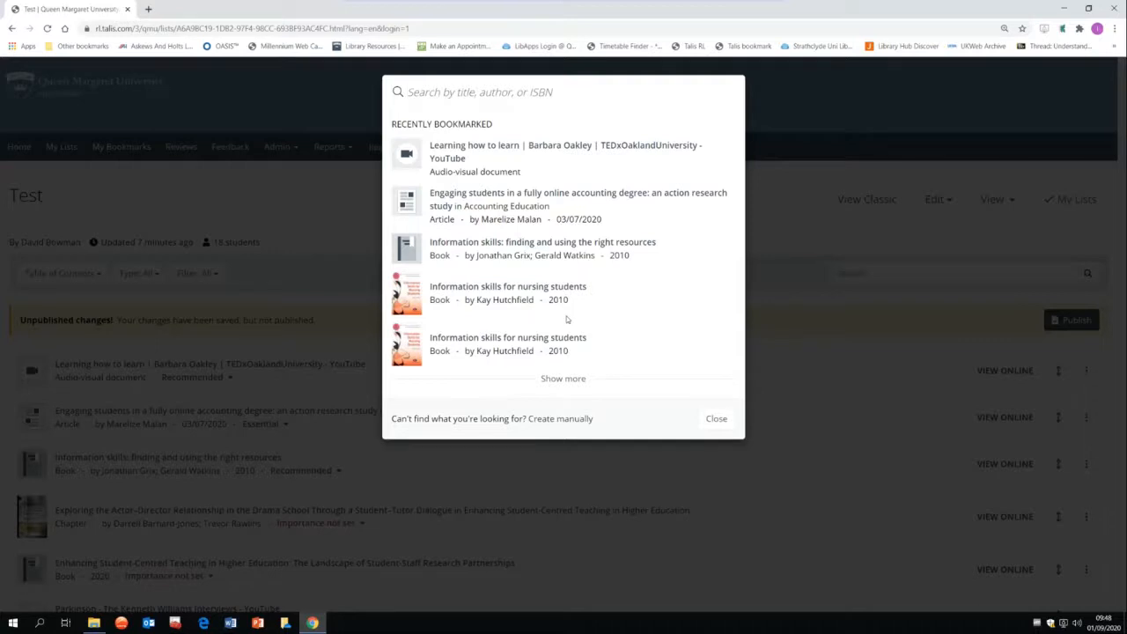
{"action": "left_click", "coordinate": [574, 380]}
{"action": "scroll", "coordinate": [581, 376], "scroll_direction": "down", "scroll_amount": 1}
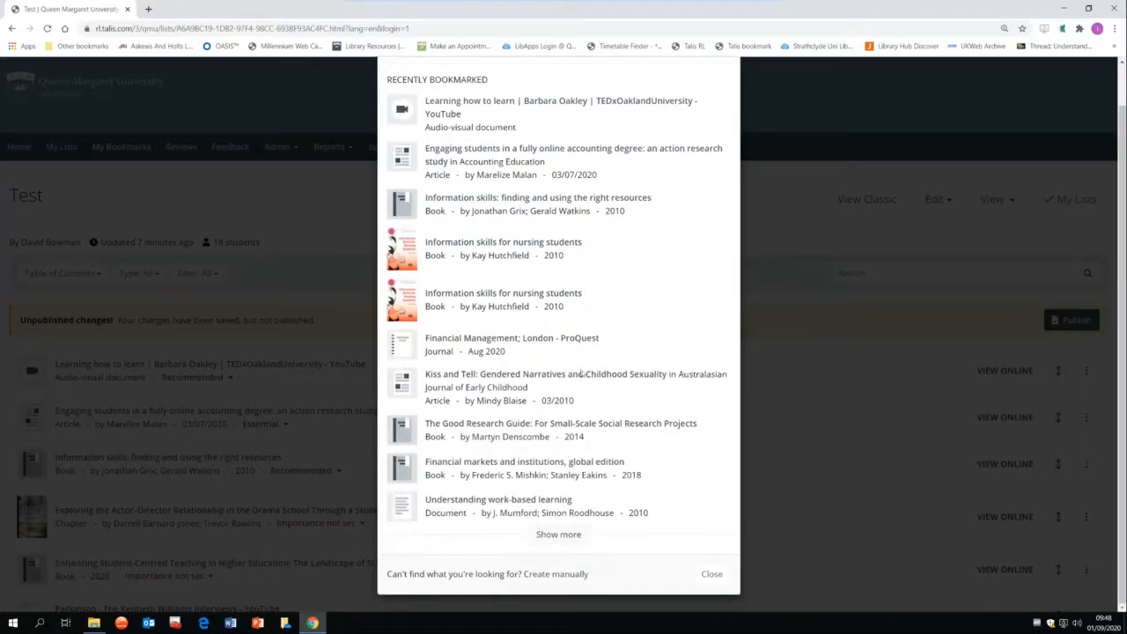
{"action": "left_click", "coordinate": [556, 534]}
{"action": "scroll", "coordinate": [558, 519], "scroll_direction": "down", "scroll_amount": 3}
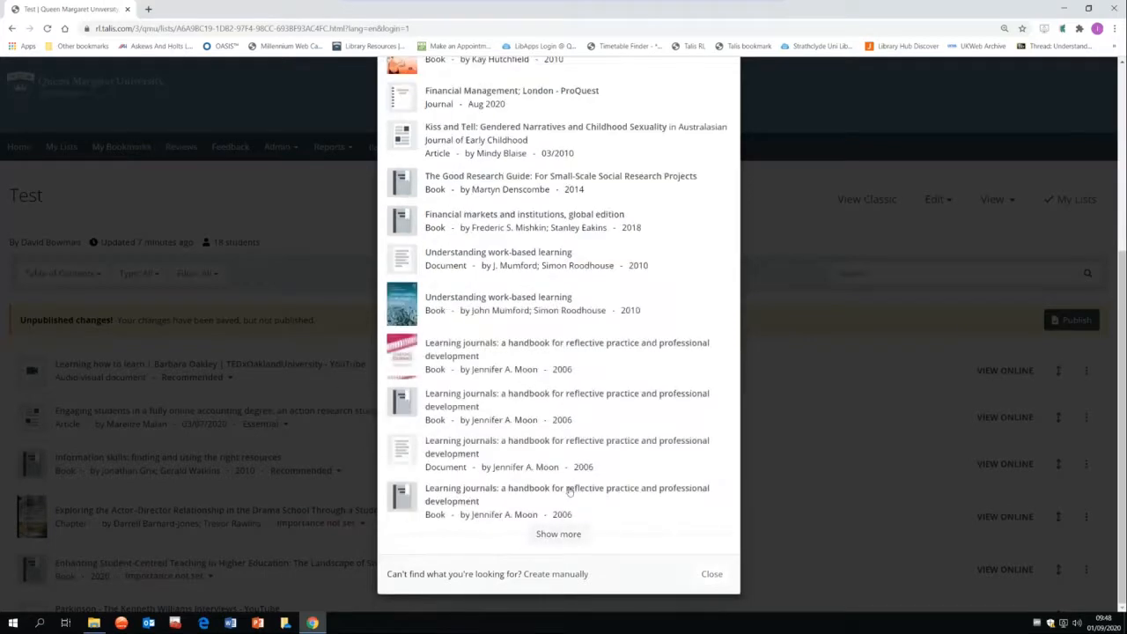
{"action": "scroll", "coordinate": [547, 351], "scroll_direction": "up", "scroll_amount": 4}
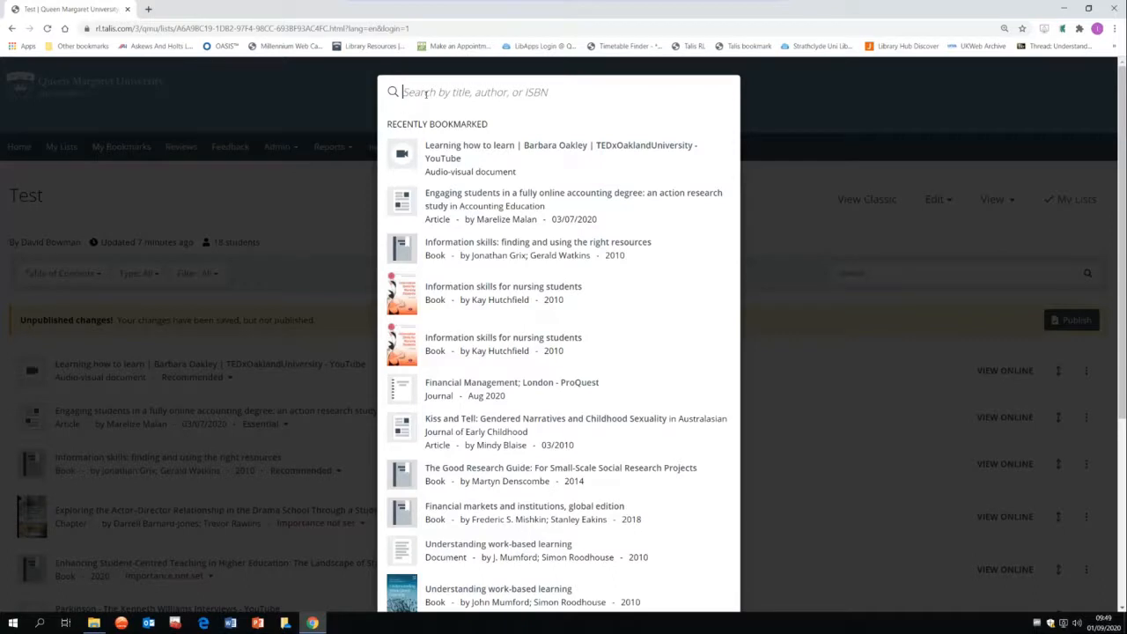
{"action": "type", "text": "tourism"}
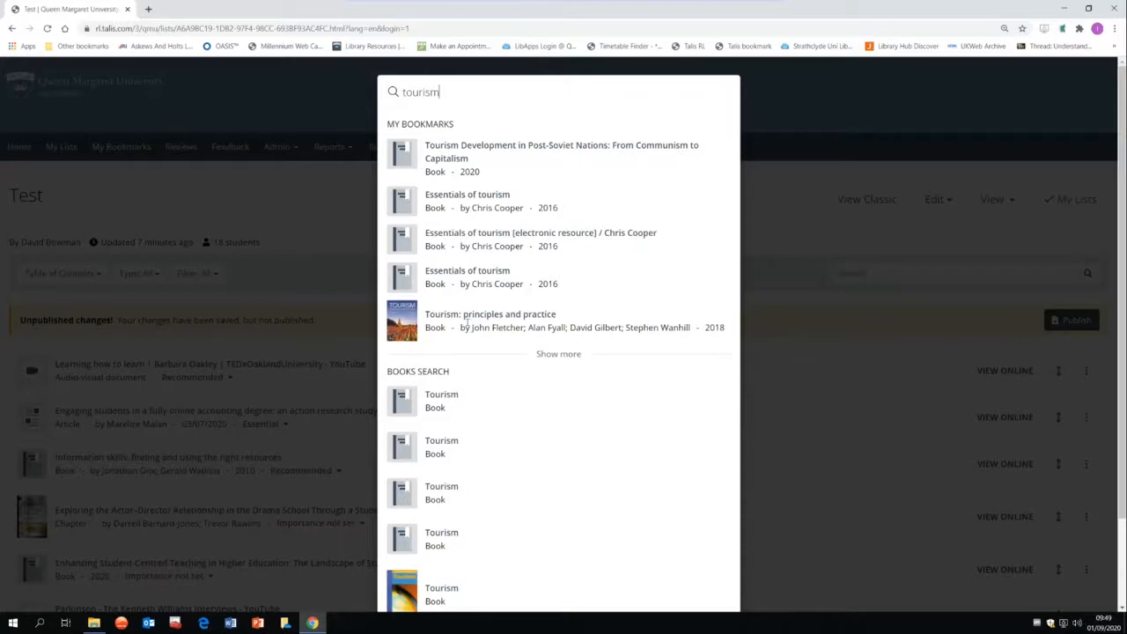
{"action": "left_click", "coordinate": [407, 317]}
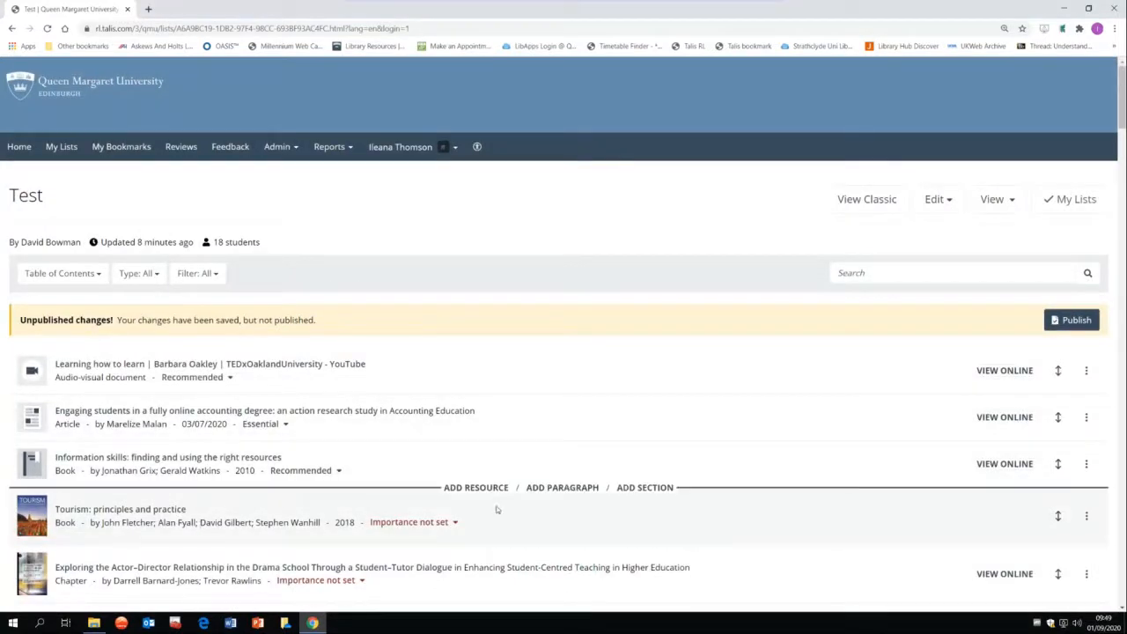
- Set the importance of Tourism: principles and practice to Recommended
{"action": "scroll", "coordinate": [455, 412], "scroll_direction": "down", "scroll_amount": 1}
{"action": "left_click", "coordinate": [453, 412]}
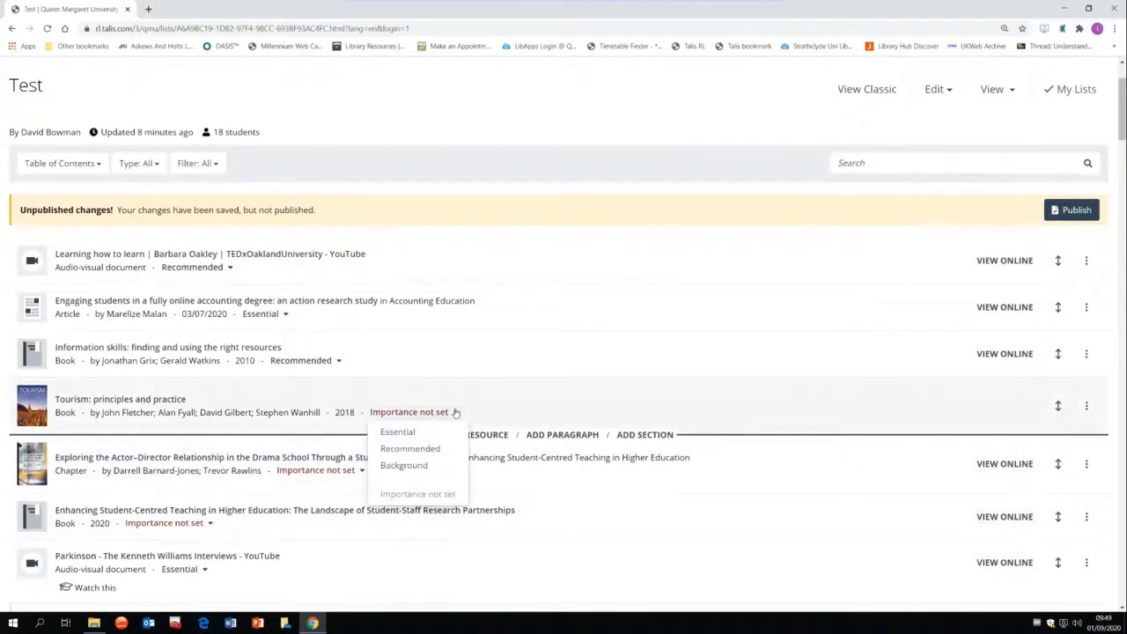
{"action": "left_click", "coordinate": [428, 449]}
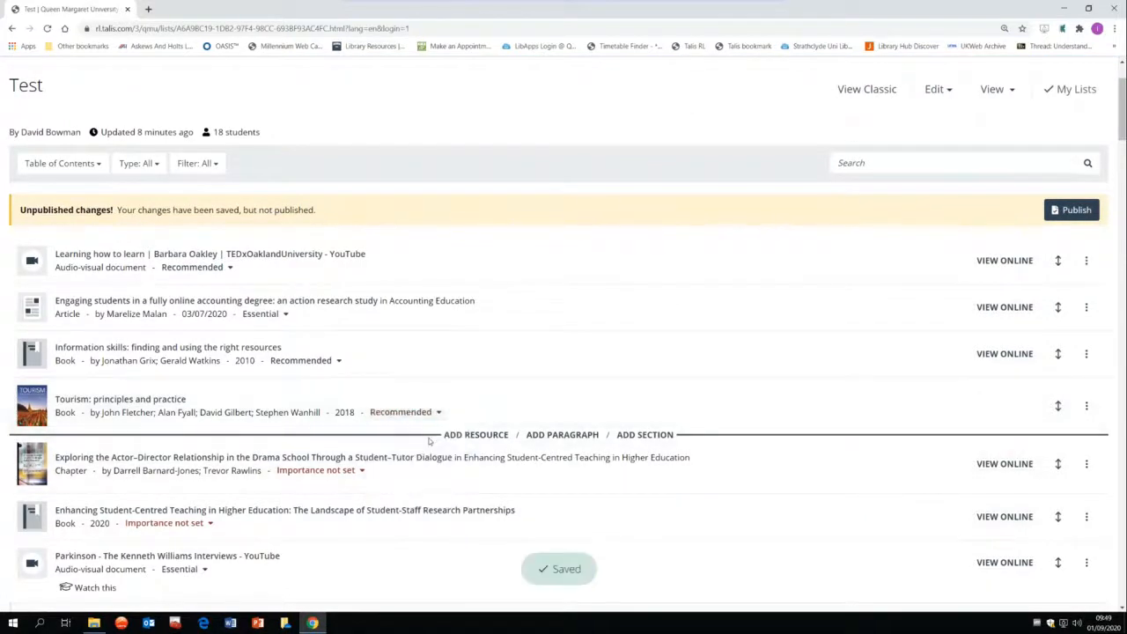
- Examine the available item actions for Tourism: principles and practice, including the notes for students and library
{"action": "left_click", "coordinate": [1088, 405]}
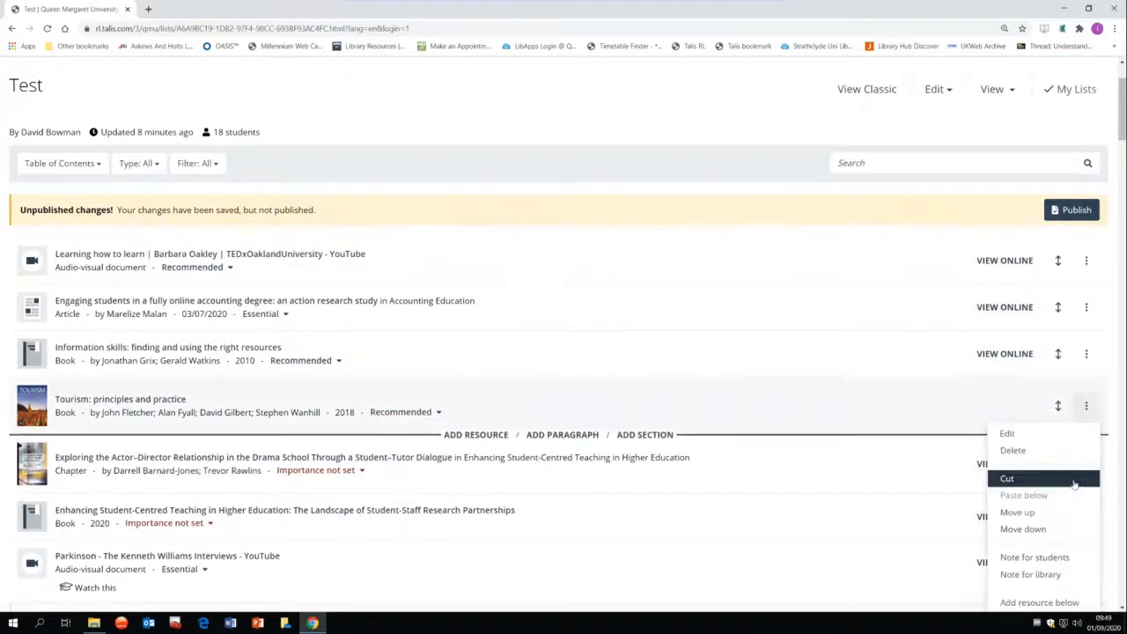
{"action": "scroll", "coordinate": [1074, 475], "scroll_direction": "down", "scroll_amount": 1}
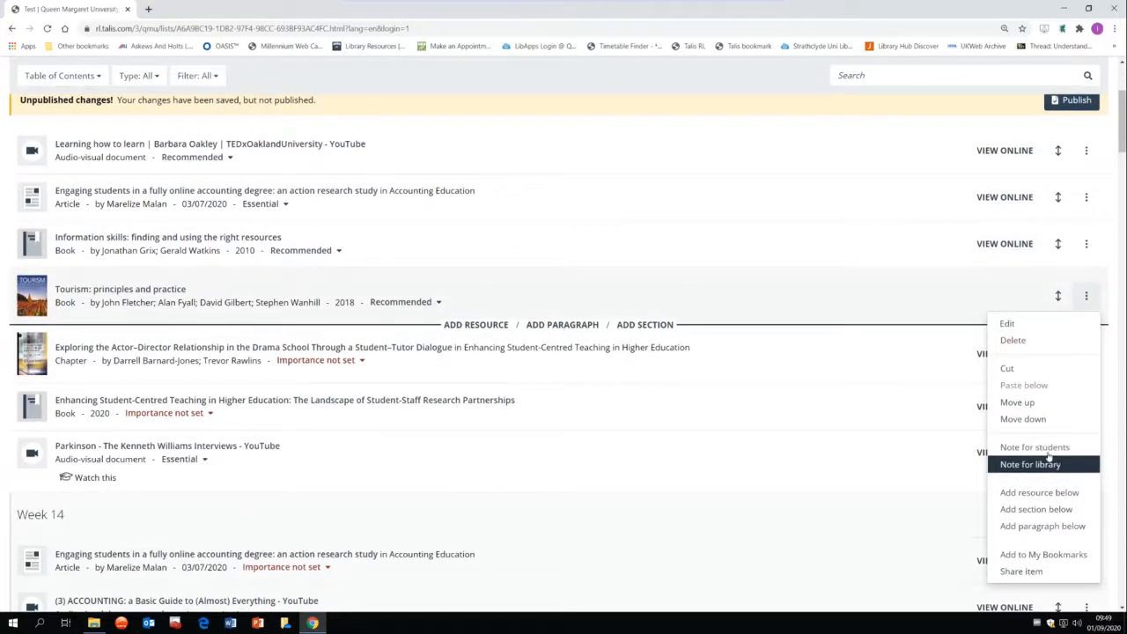
{"action": "scroll", "coordinate": [1059, 438], "scroll_direction": "up", "scroll_amount": 2}
{"action": "left_click_drag", "start_coordinate": [1059, 461], "coordinate": [1035, 370]}
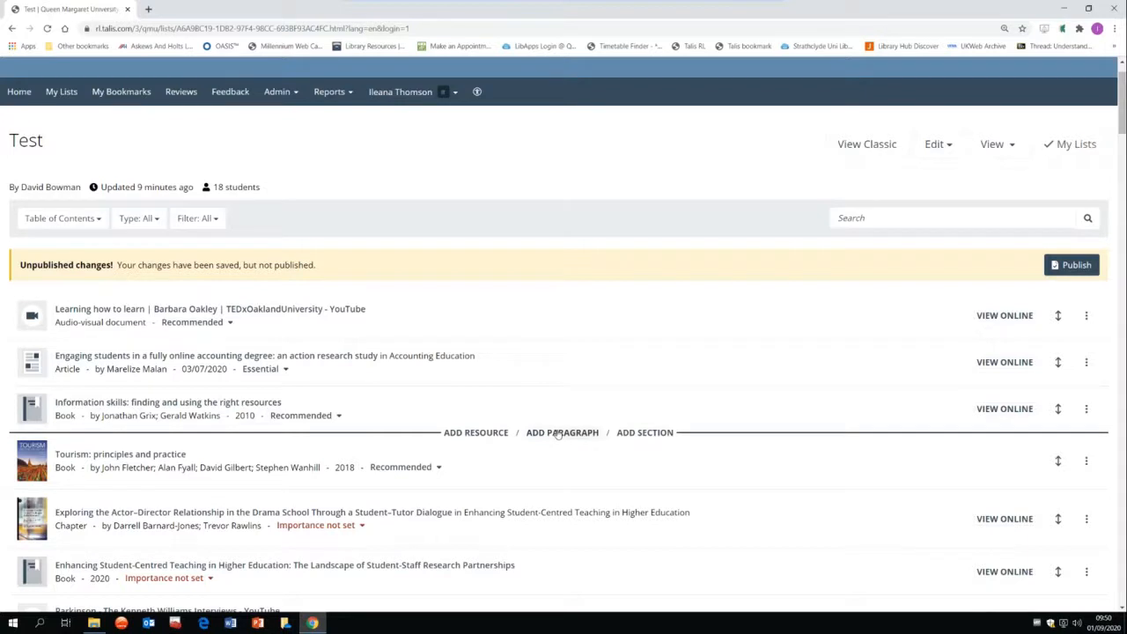
- Add the paragraph "The first title should be read before the rest in this section" above Tourism and move it to the top of the list
{"action": "left_click", "coordinate": [558, 432]}
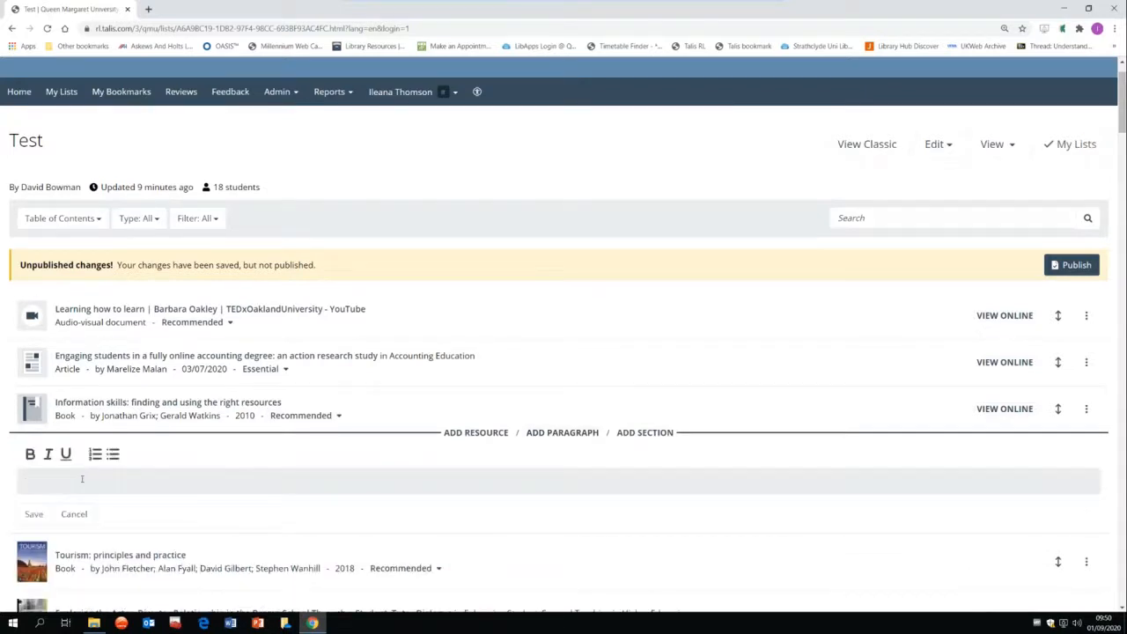
{"action": "type", "text": "The first title should be read before the rest in th"}
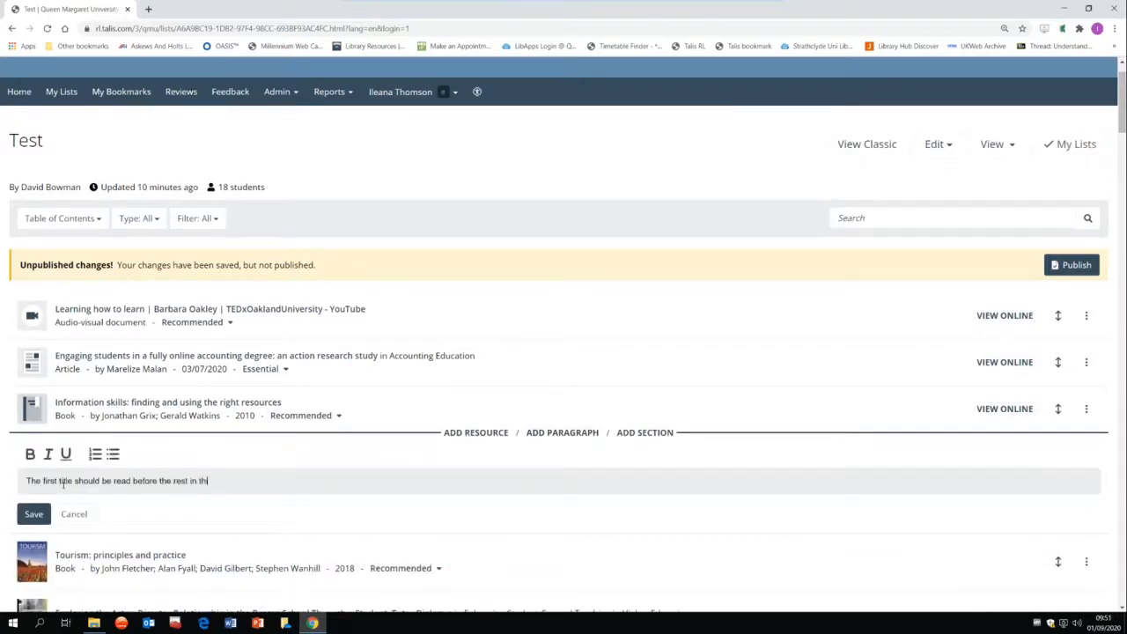
{"action": "type", "text": "is section"}
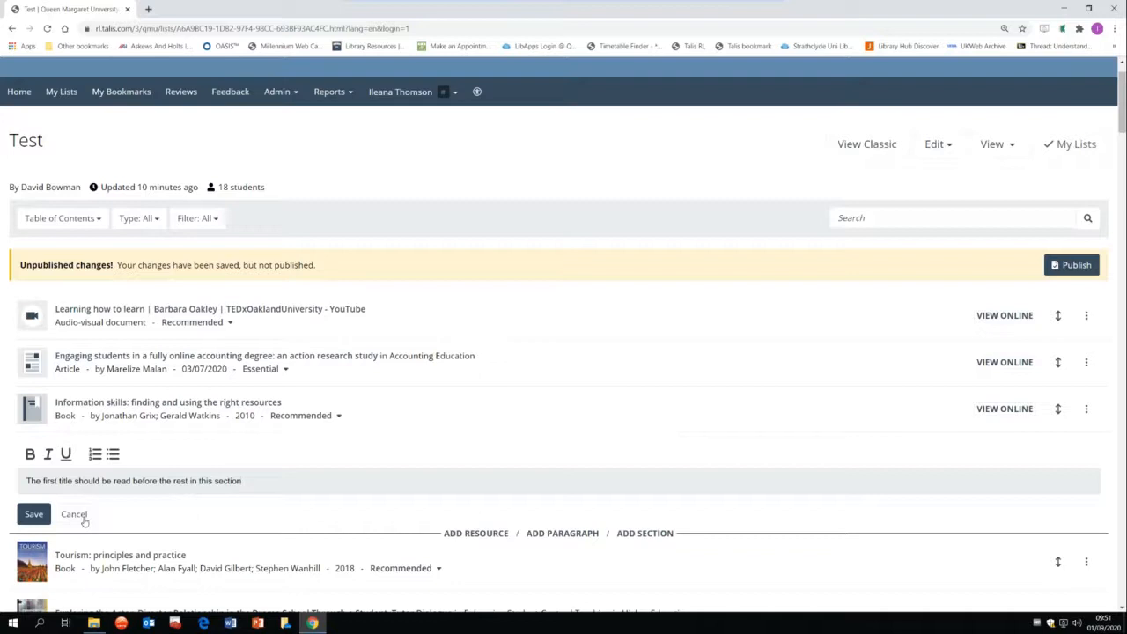
{"action": "left_click", "coordinate": [33, 514]}
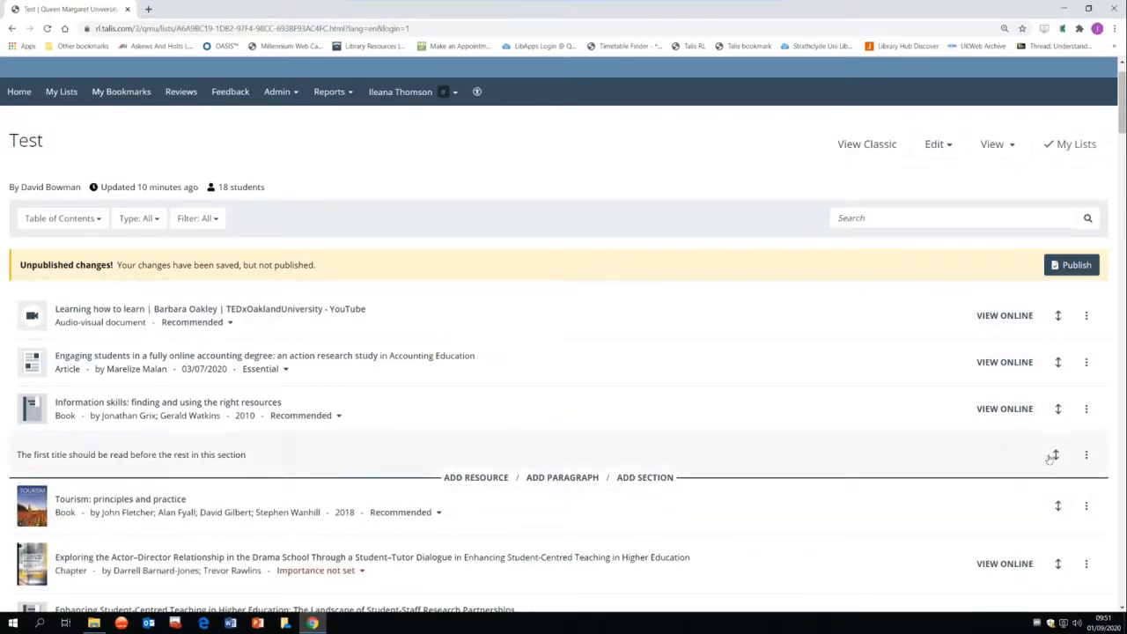
{"action": "left_click_drag", "start_coordinate": [1057, 455], "coordinate": [1057, 294]}
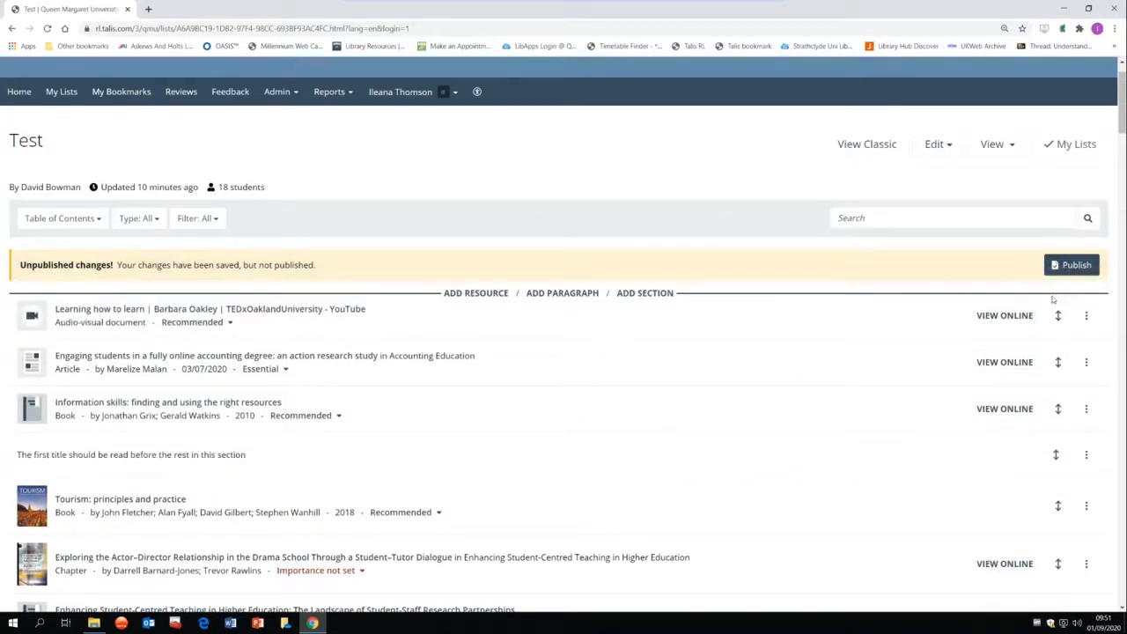
{"action": "left_click_drag", "start_coordinate": [1059, 456], "coordinate": [1058, 308]}
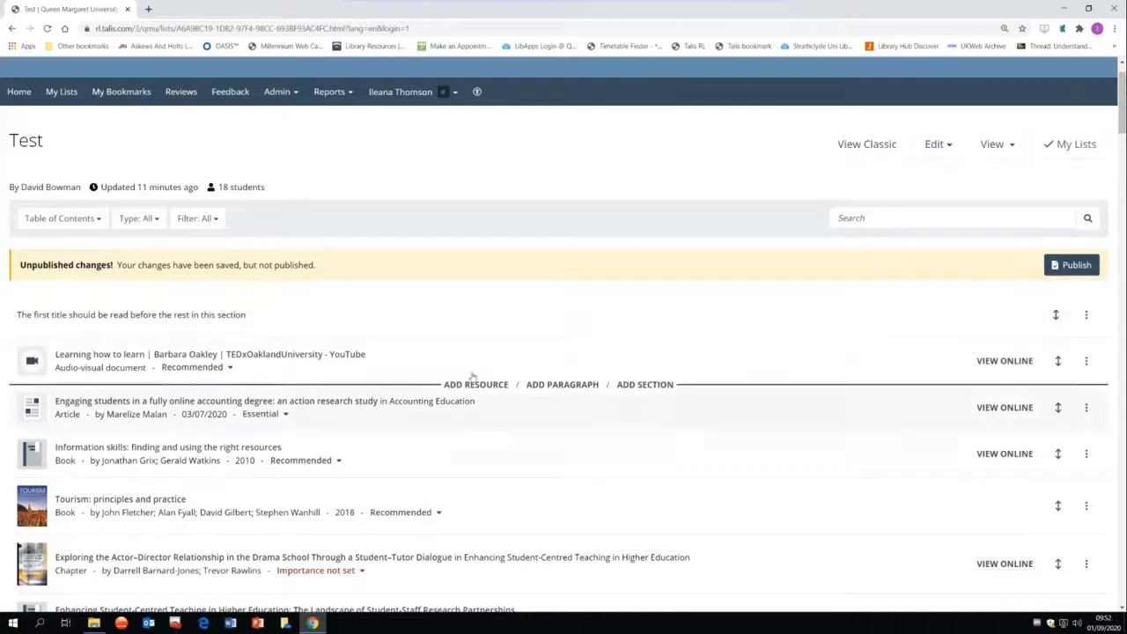
- Add a section titled "Week 15" below Learning how to learn and move the article Engaging students in a fully online accounting degree into it
{"action": "left_click", "coordinate": [644, 385]}
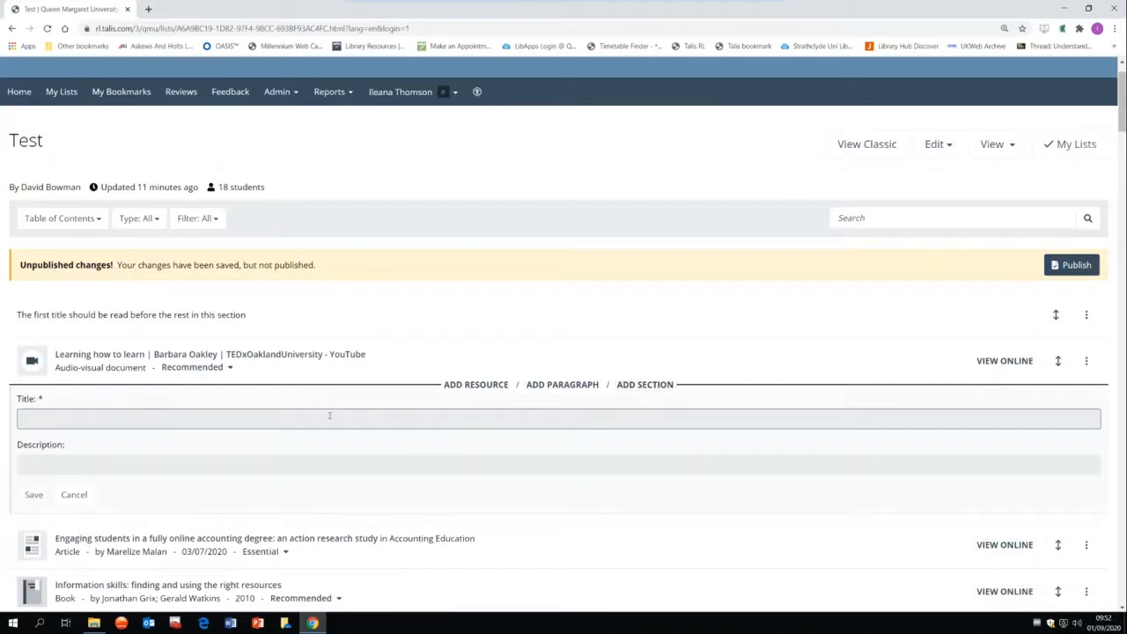
{"action": "type", "text": "Week 15"}
{"action": "left_click", "coordinate": [42, 466]}
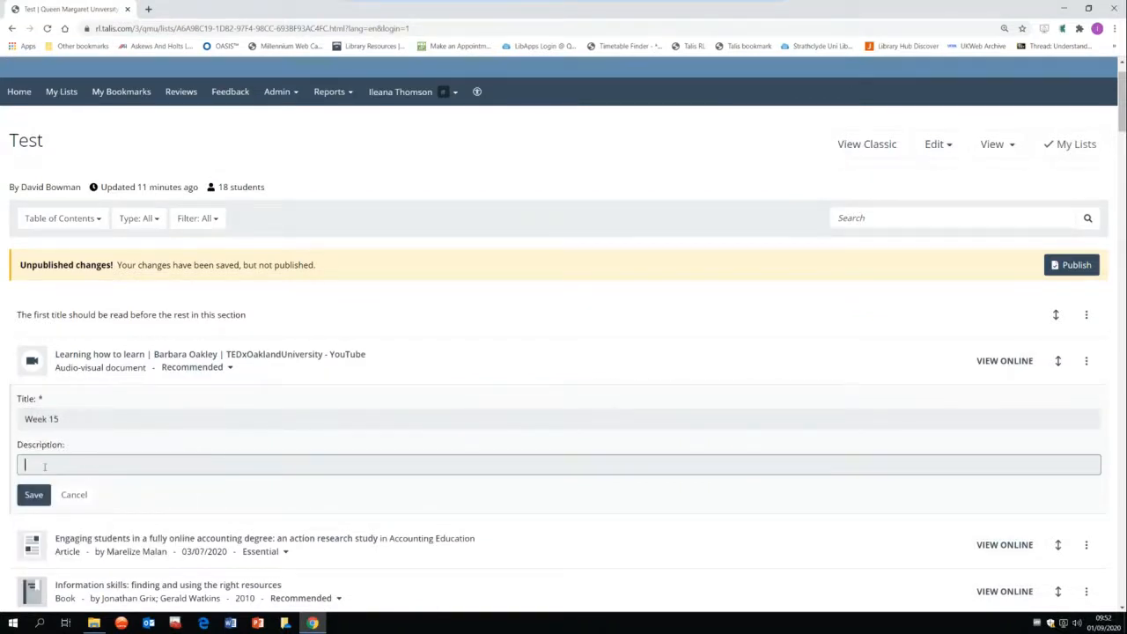
{"action": "key", "text": "Return"}
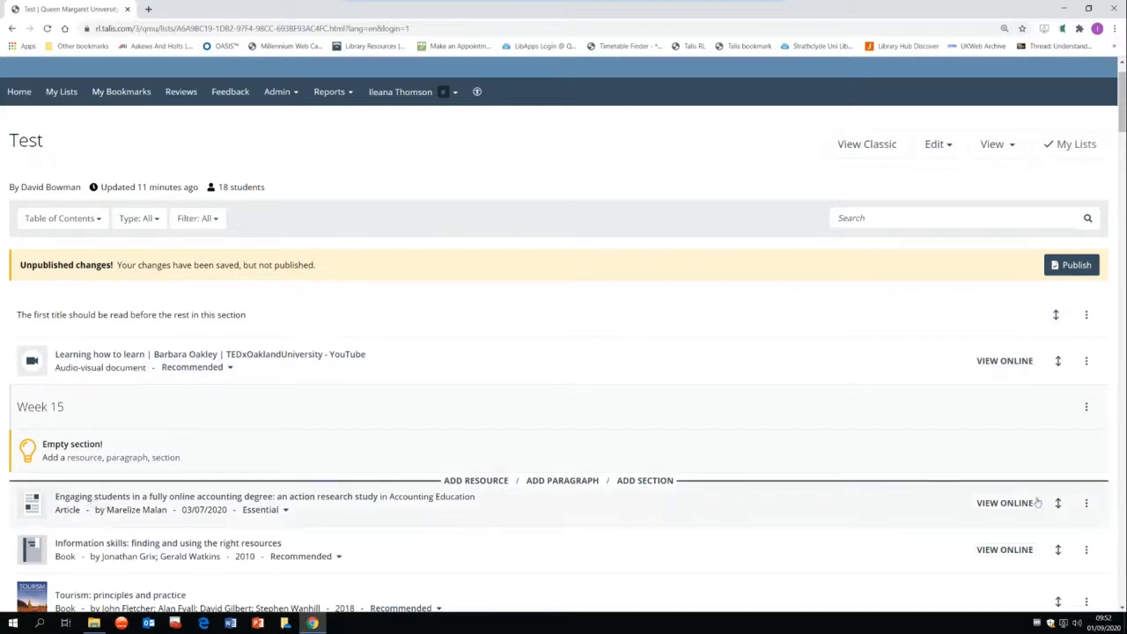
{"action": "left_click_drag", "start_coordinate": [1057, 502], "coordinate": [1057, 453]}
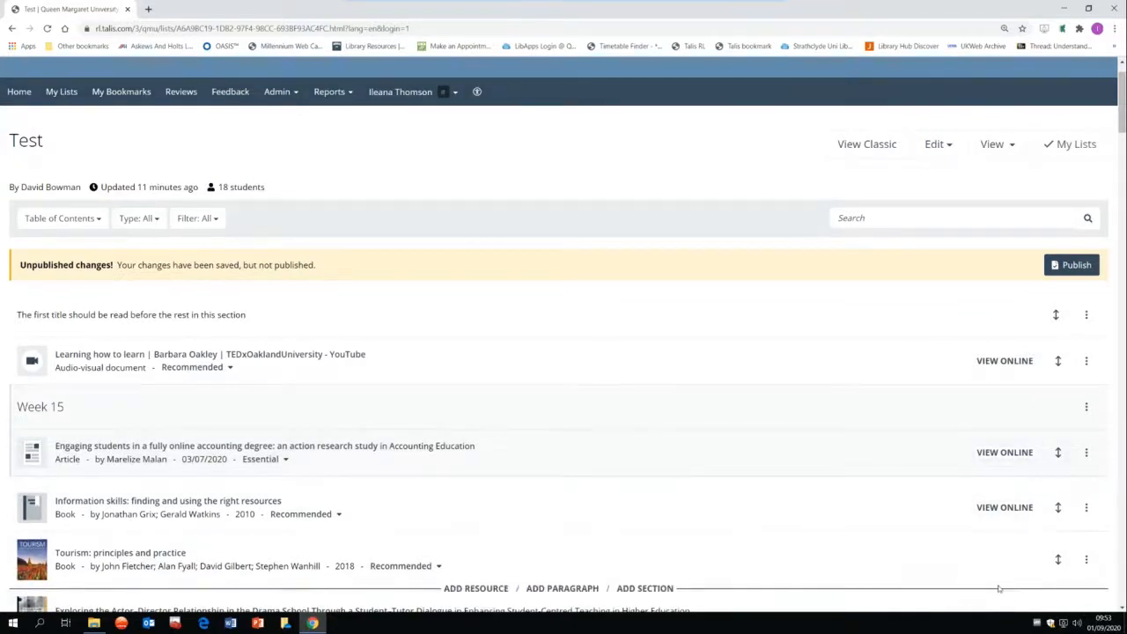
- Move the book Information skills: finding and using the right resources into the Week 15 section, above the article
{"action": "left_click_drag", "start_coordinate": [1059, 503], "coordinate": [1065, 444]}
{"action": "scroll", "coordinate": [1086, 298], "scroll_direction": "down", "scroll_amount": 1}
- Open the Week 15 section's title and description for editing and cancel without changes
{"action": "left_click", "coordinate": [1087, 298]}
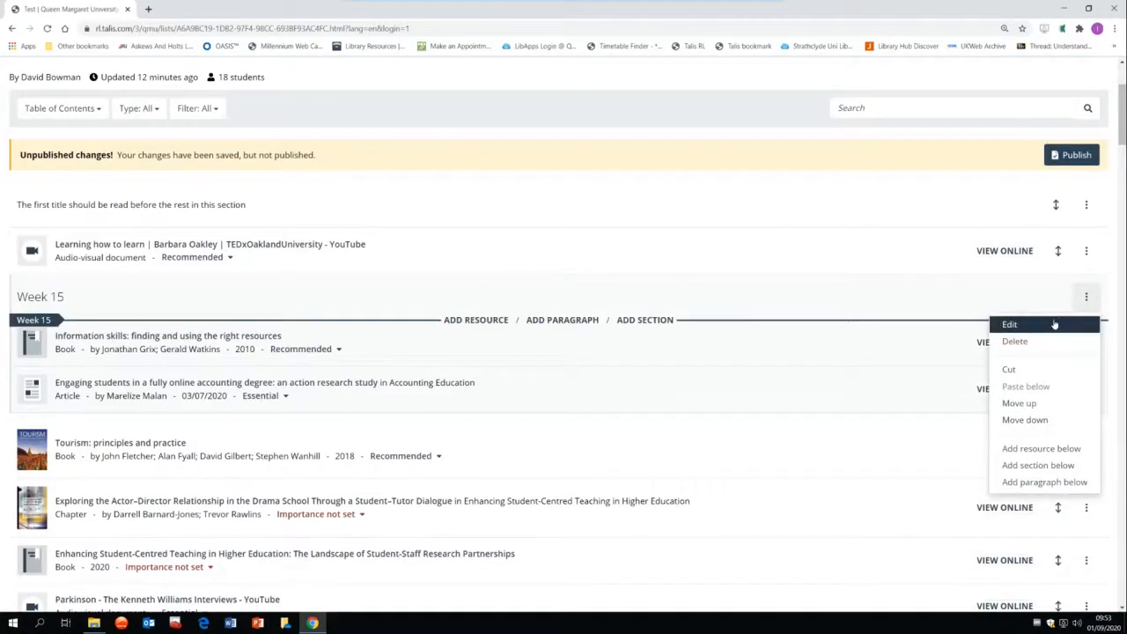
{"action": "left_click", "coordinate": [1053, 324]}
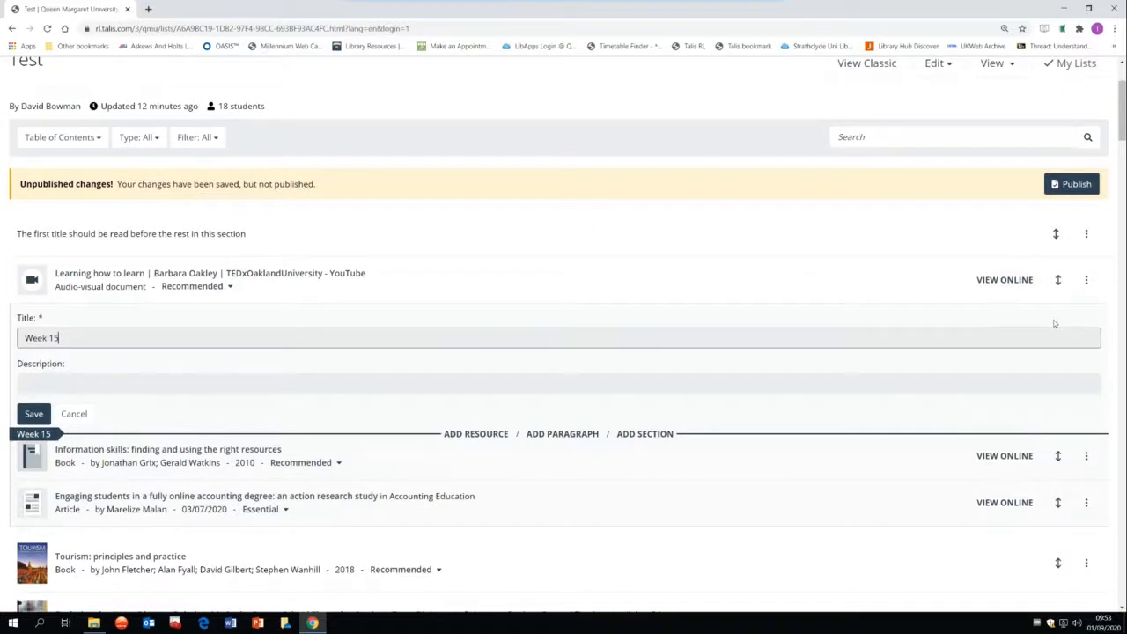
{"action": "left_click", "coordinate": [76, 420]}
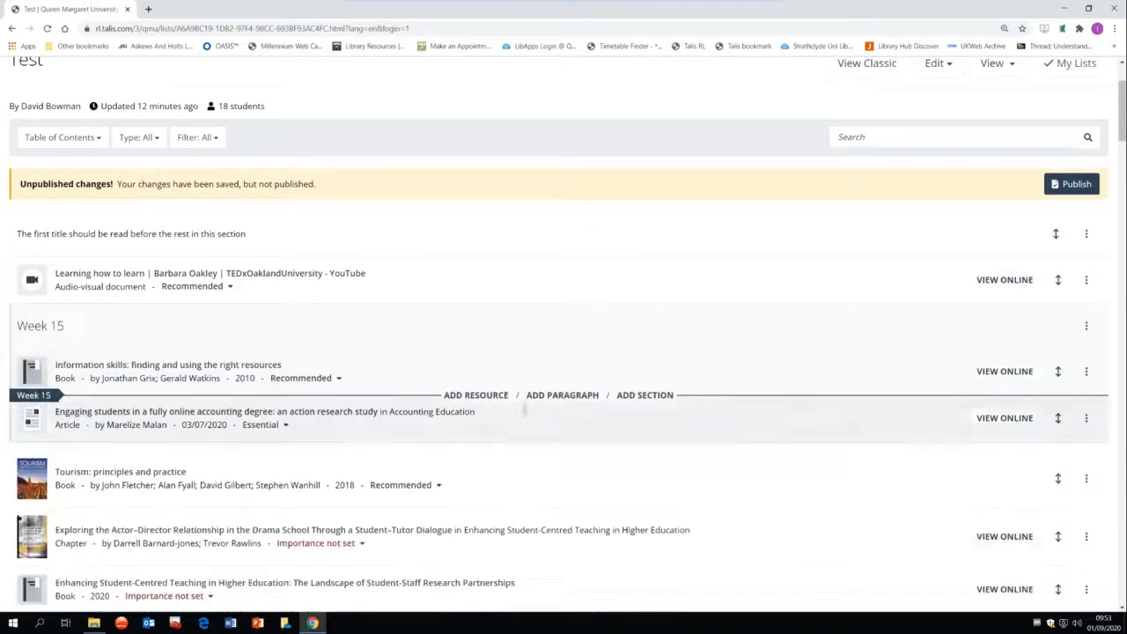
- Cut the Week 15 section and paste it directly below the opening paragraph, above Learning how to learn
{"action": "left_click", "coordinate": [1085, 326]}
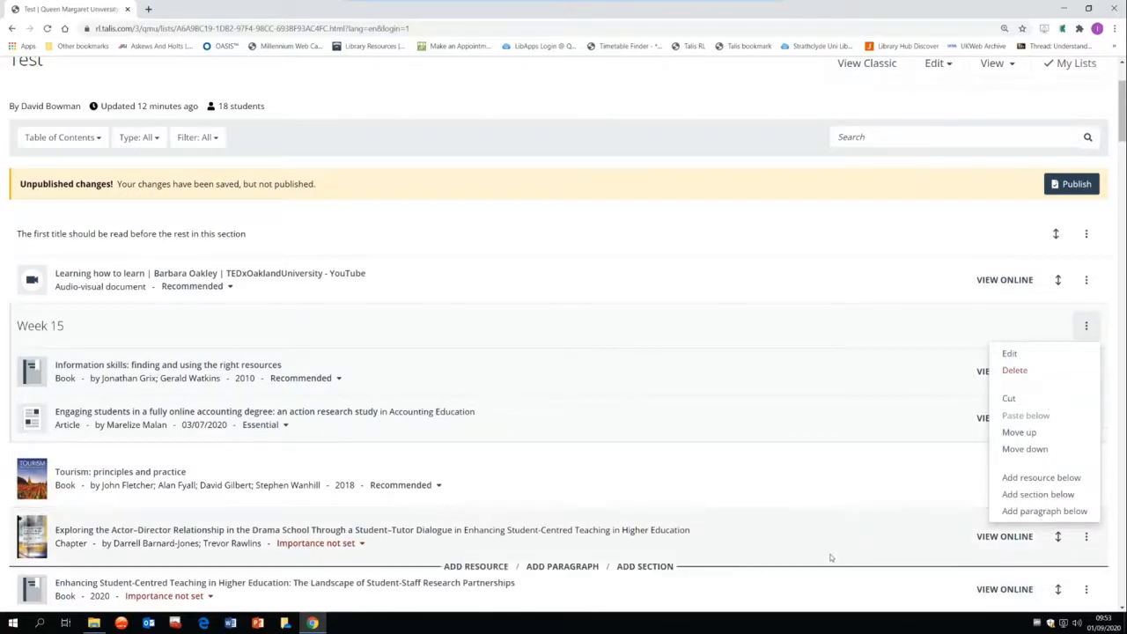
{"action": "left_click", "coordinate": [1011, 399]}
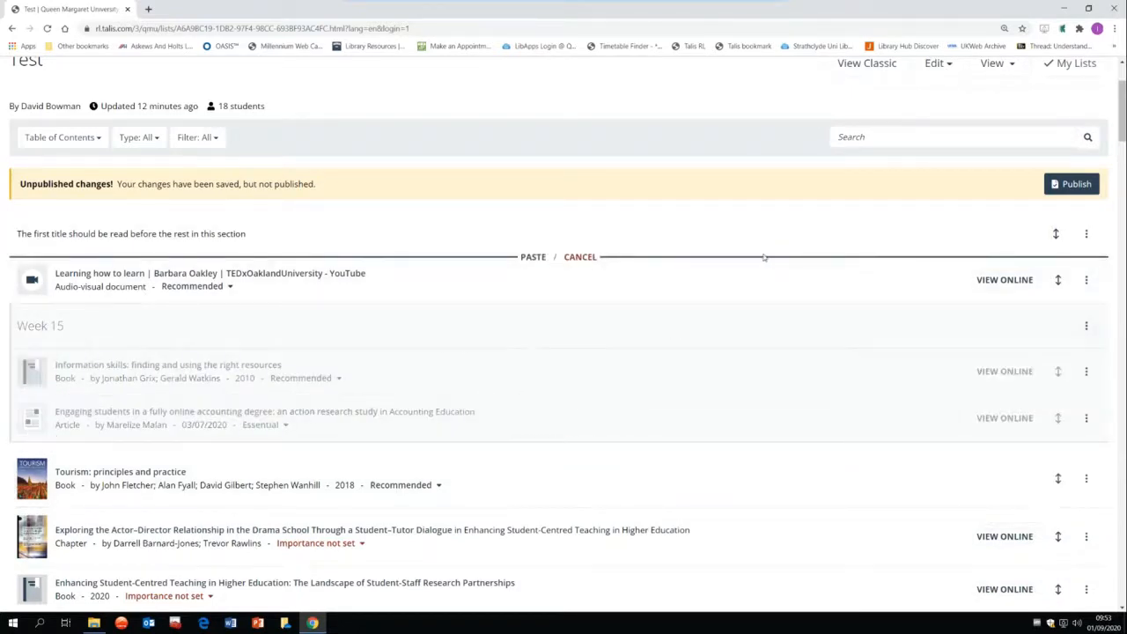
{"action": "left_click", "coordinate": [533, 257]}
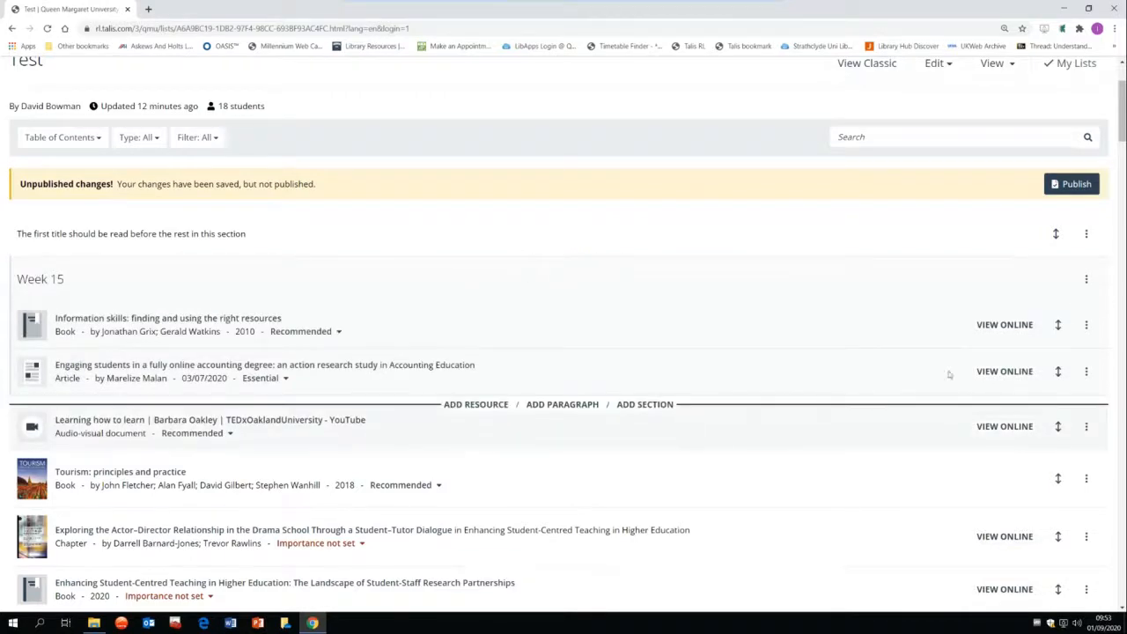
- Check the actions available for the Week 15 section and return from the search results to the Test list
{"action": "left_click", "coordinate": [1085, 280]}
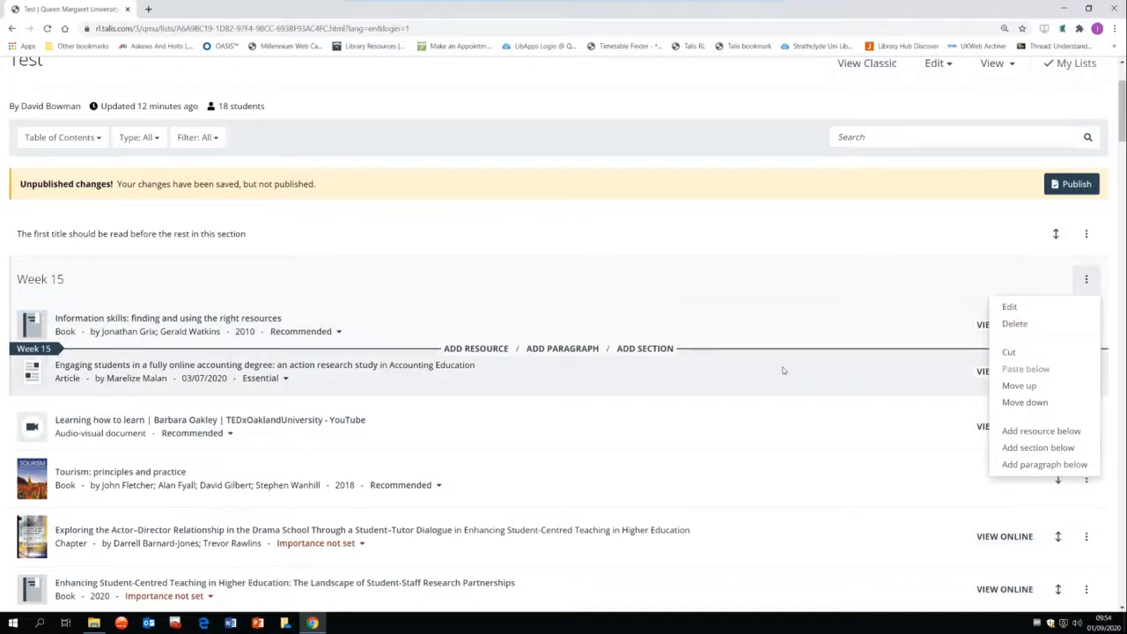
{"action": "scroll", "coordinate": [323, 367], "scroll_direction": "up", "scroll_amount": 2}
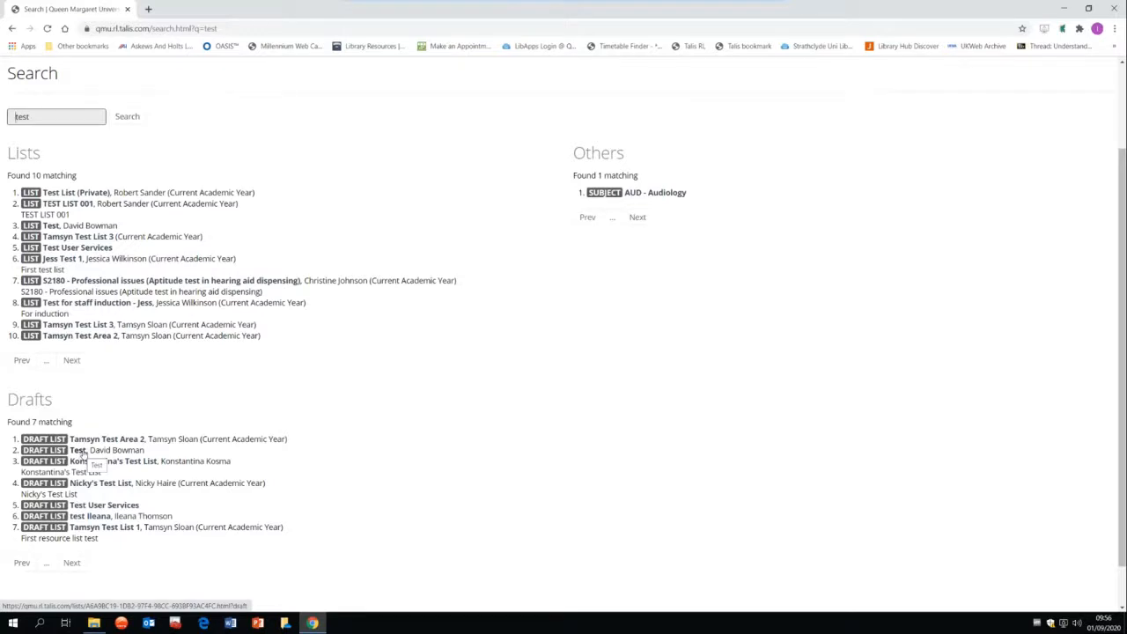
{"action": "left_click", "coordinate": [12, 29]}
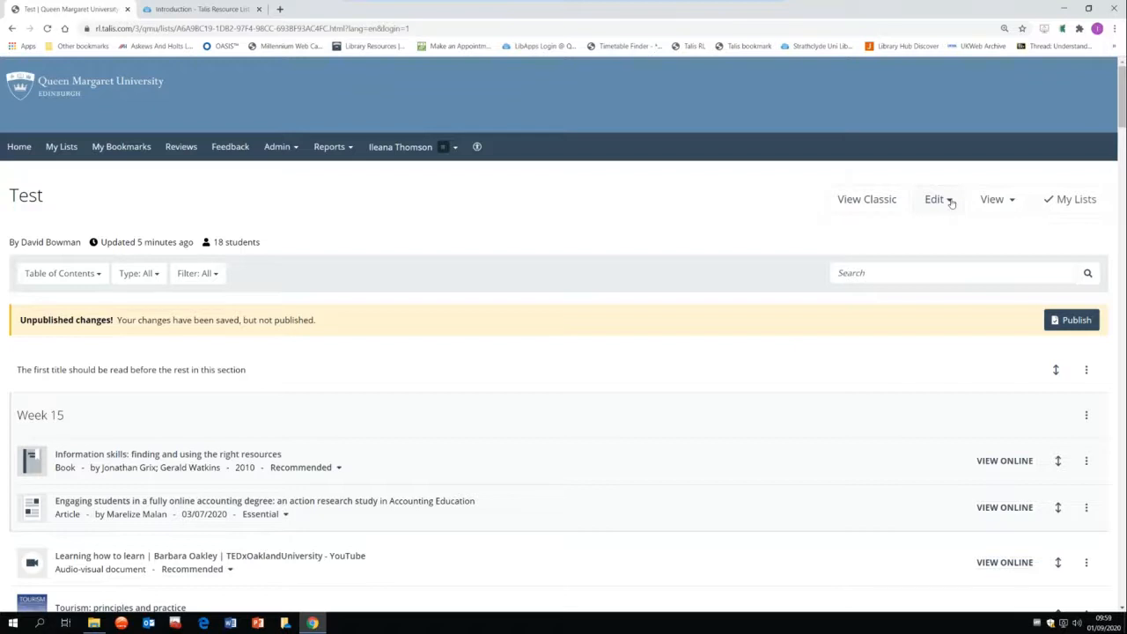
- Open the list publisher invitation form for the Test list and examine its recipient field and invitation message
{"action": "left_click", "coordinate": [951, 202]}
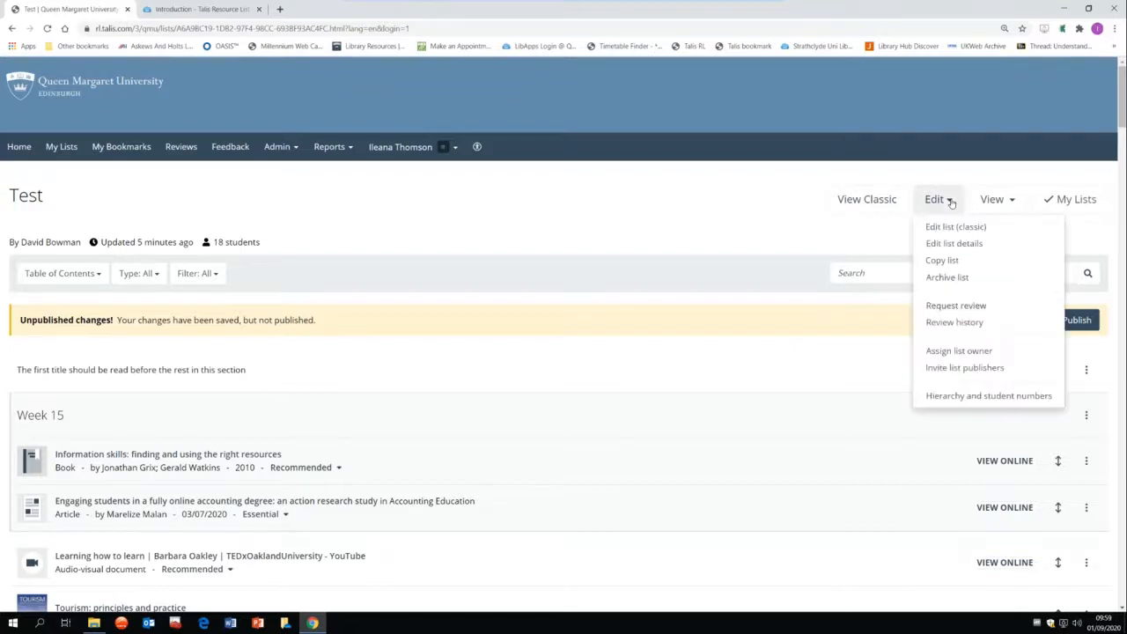
{"action": "left_click", "coordinate": [984, 369]}
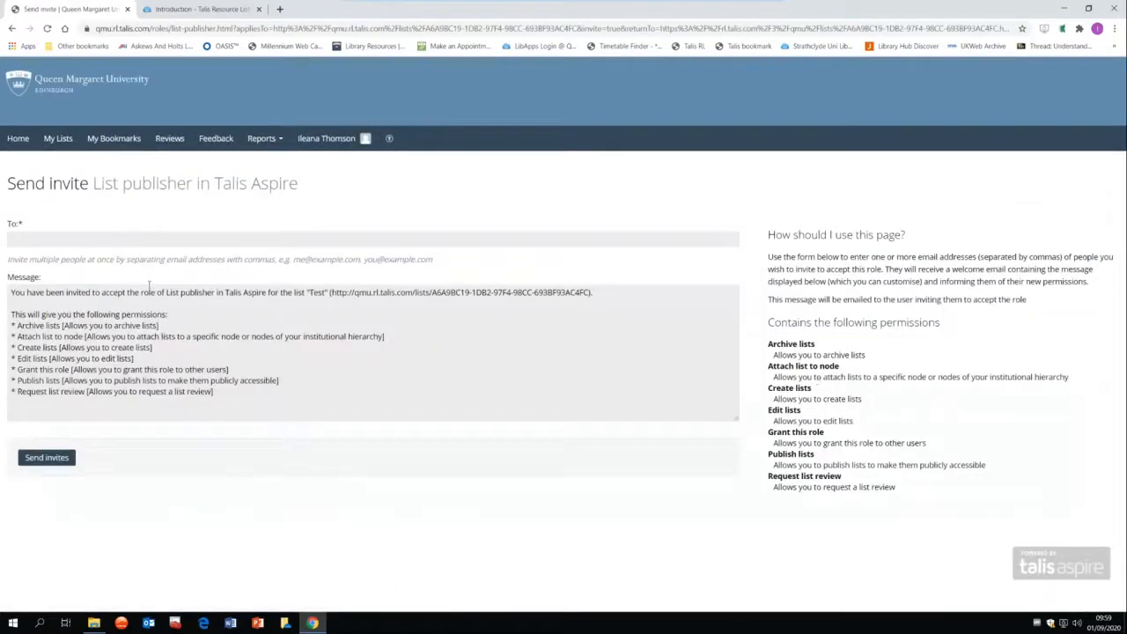
{"action": "left_click", "coordinate": [43, 236]}
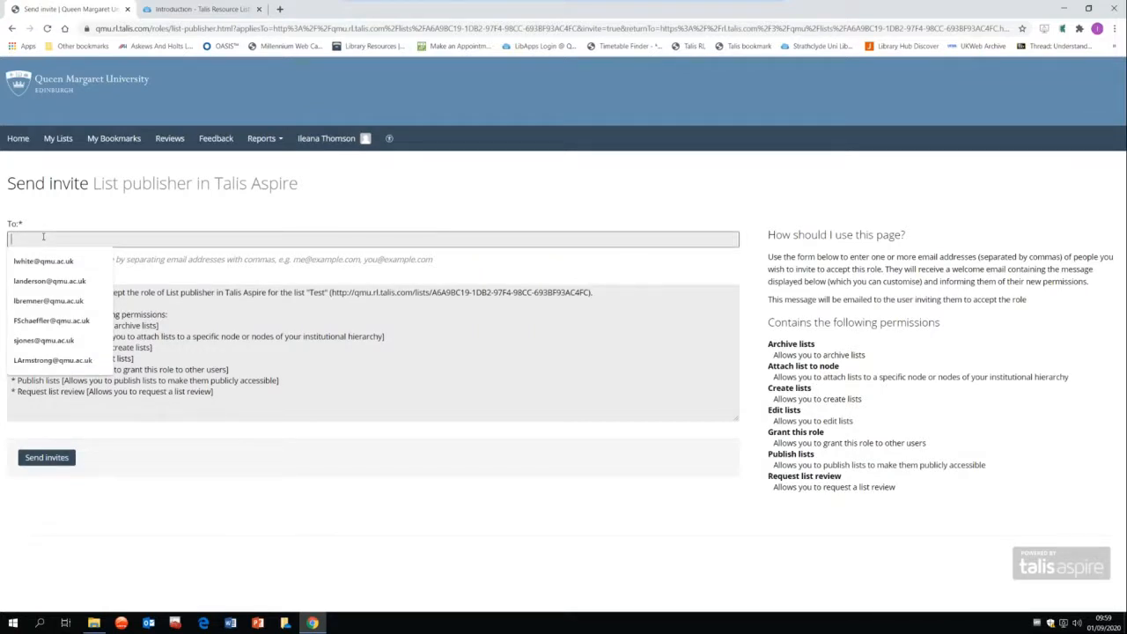
{"action": "left_click", "coordinate": [44, 461]}
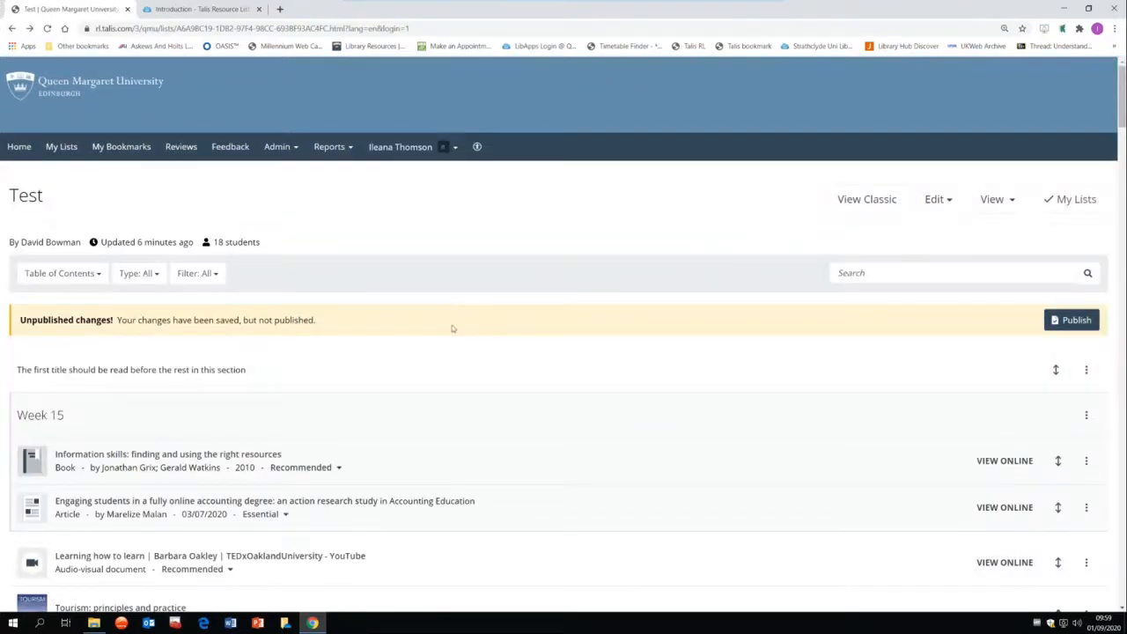
- Set the student numbers of the Test list to 25 and publish the list's unpublished changes
{"action": "mouse_move", "coordinate": [452, 369]}
{"action": "left_click", "coordinate": [947, 201]}
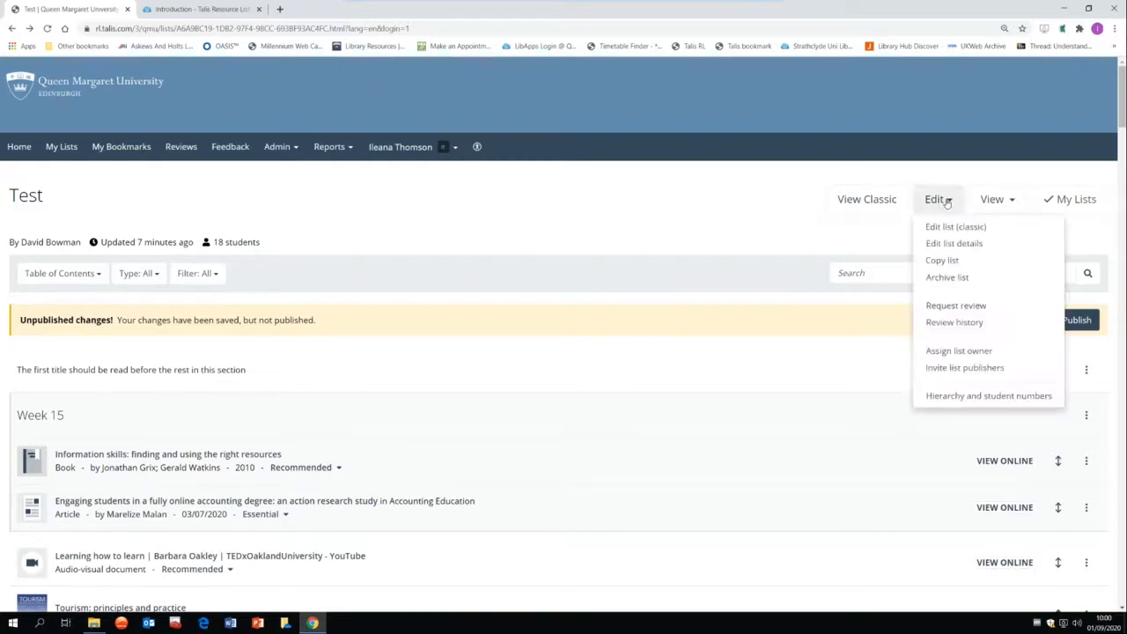
{"action": "left_click", "coordinate": [967, 397]}
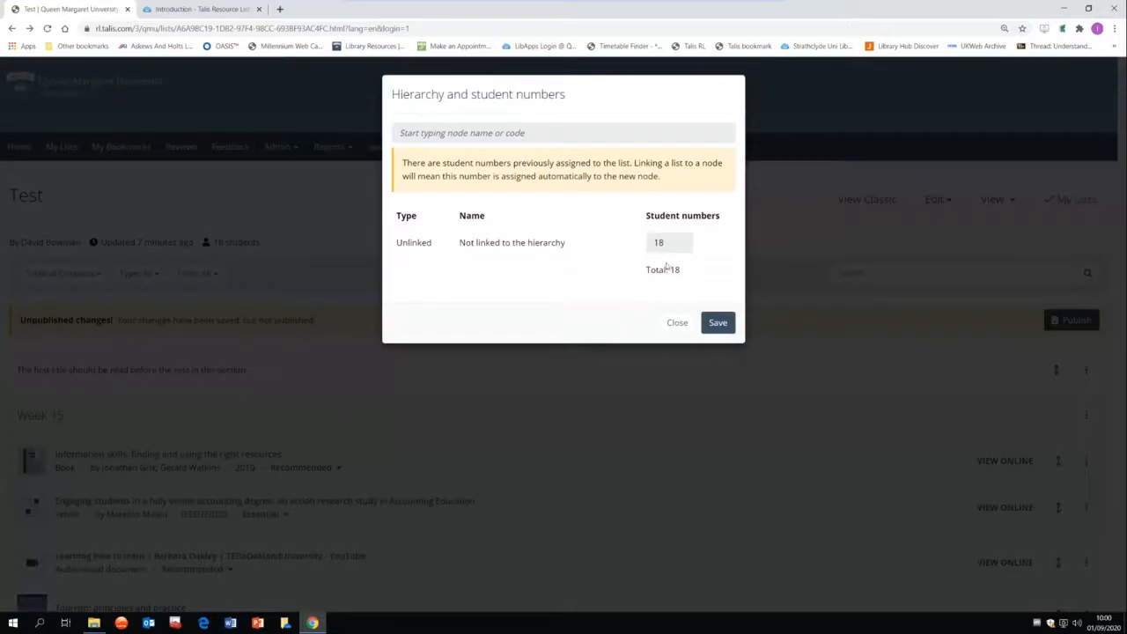
{"action": "left_click", "coordinate": [680, 240]}
{"action": "left_click", "coordinate": [680, 240]}
{"action": "left_click", "coordinate": [681, 240]}
{"action": "left_click", "coordinate": [681, 241]}
{"action": "left_click", "coordinate": [681, 239]}
{"action": "left_click", "coordinate": [718, 323]}
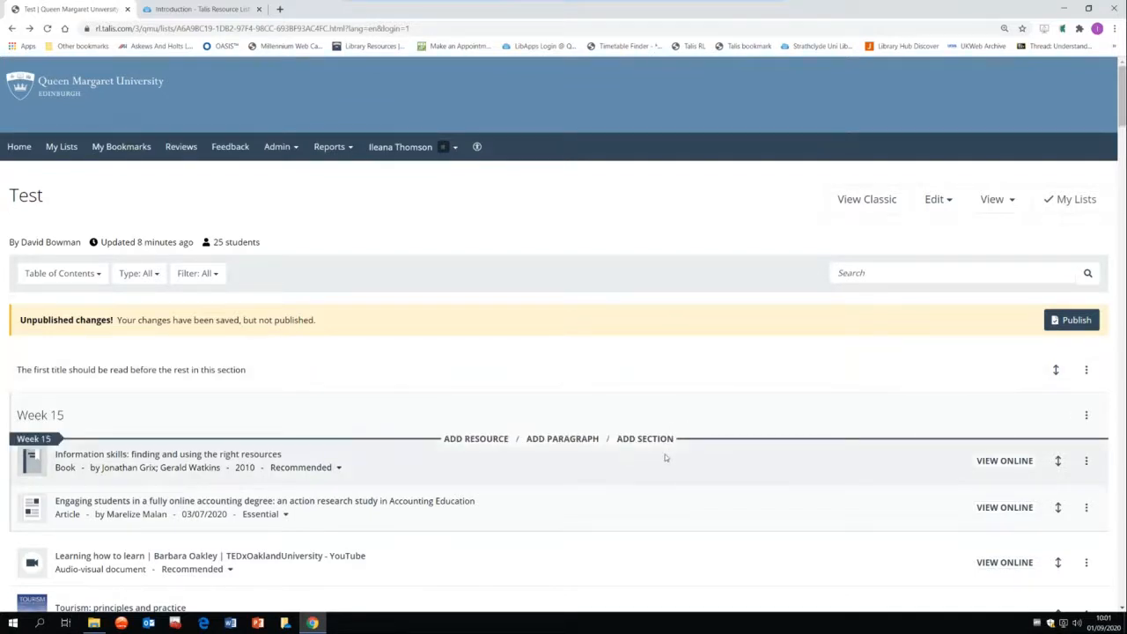
{"action": "left_click", "coordinate": [1085, 322]}
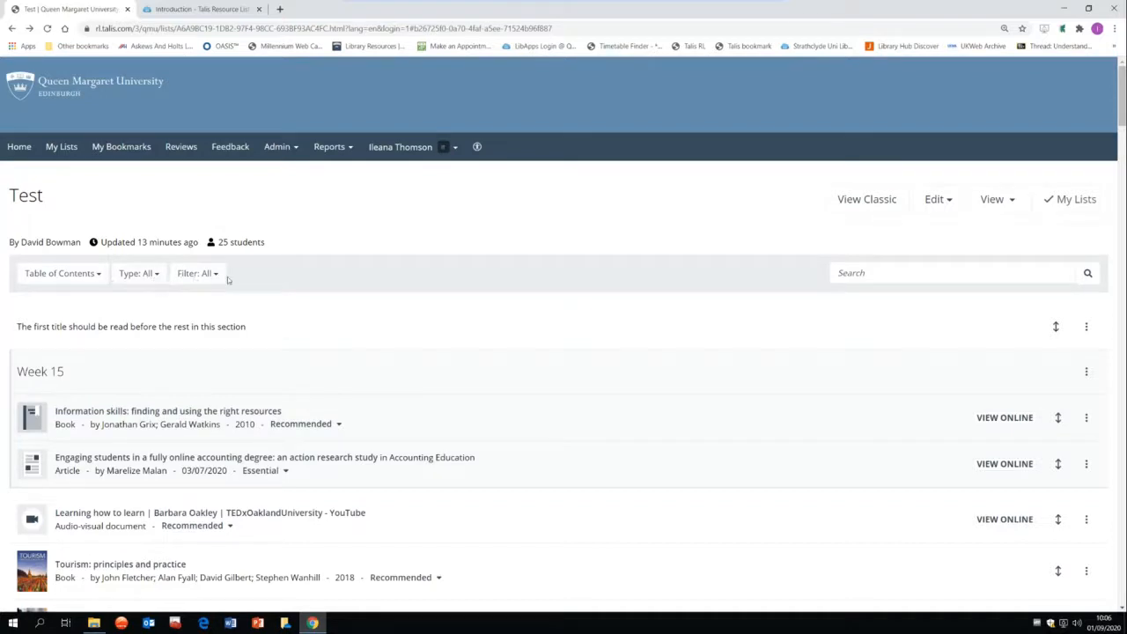
- Jump to the Week 8 section from the table of contents and return to the start of the list
{"action": "left_click", "coordinate": [81, 279]}
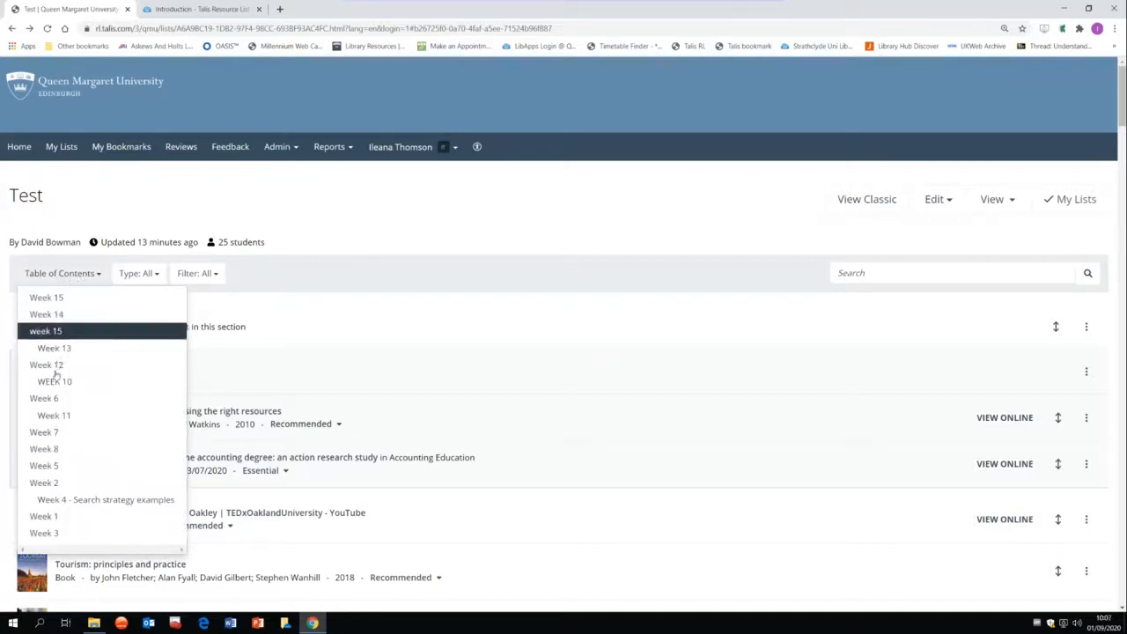
{"action": "left_click", "coordinate": [54, 450]}
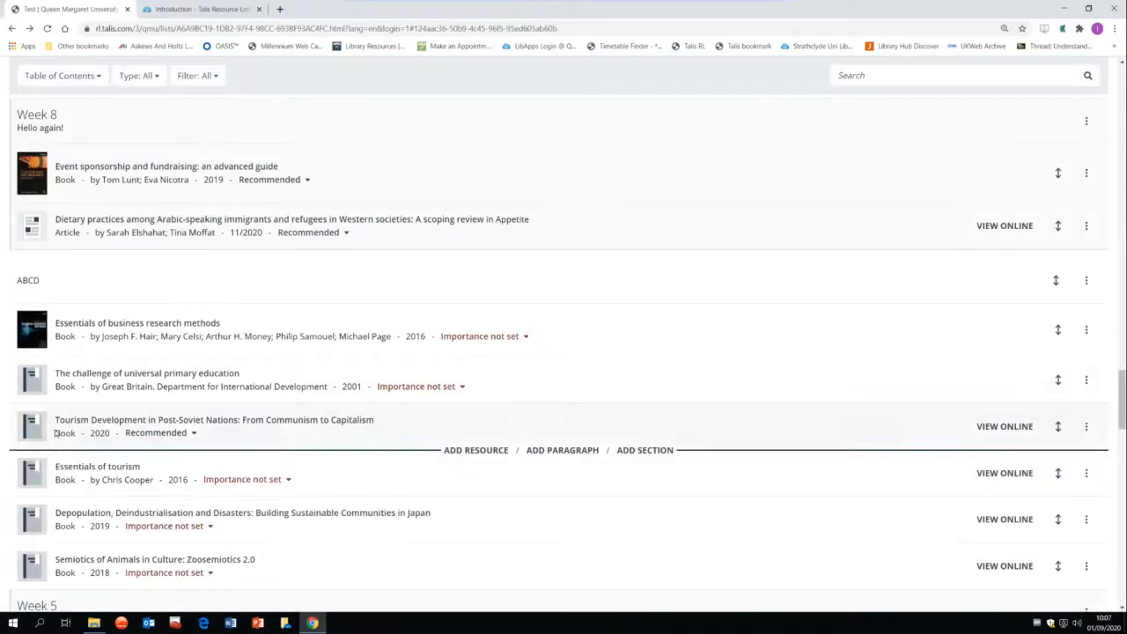
{"action": "scroll", "coordinate": [51, 392], "scroll_direction": "up", "scroll_amount": 7}
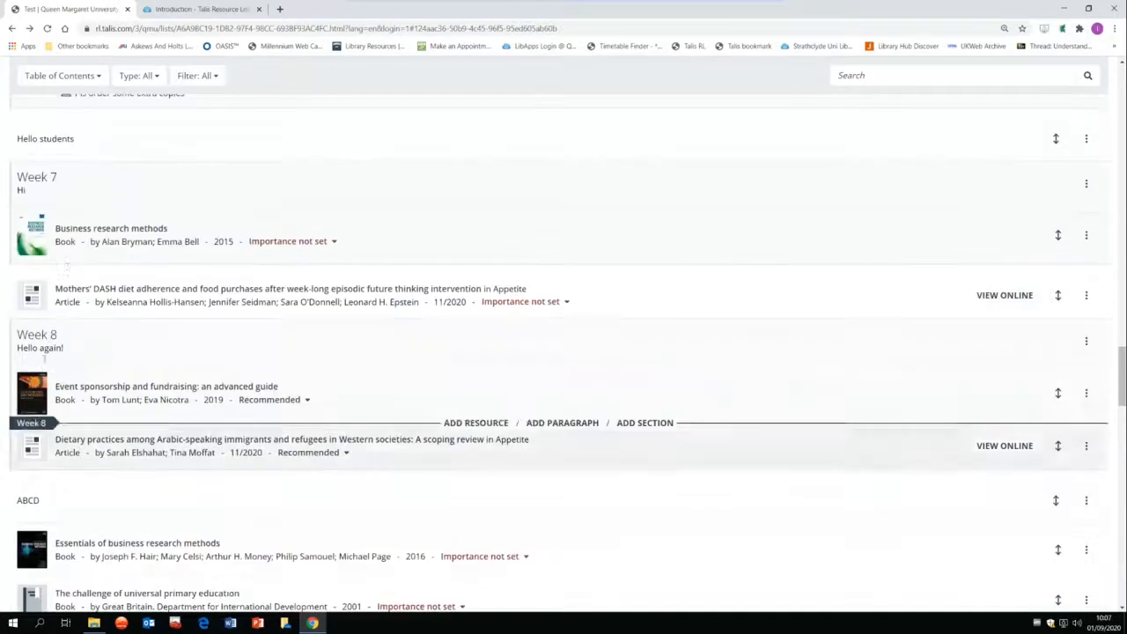
{"action": "scroll", "coordinate": [67, 220], "scroll_direction": "up", "scroll_amount": 10}
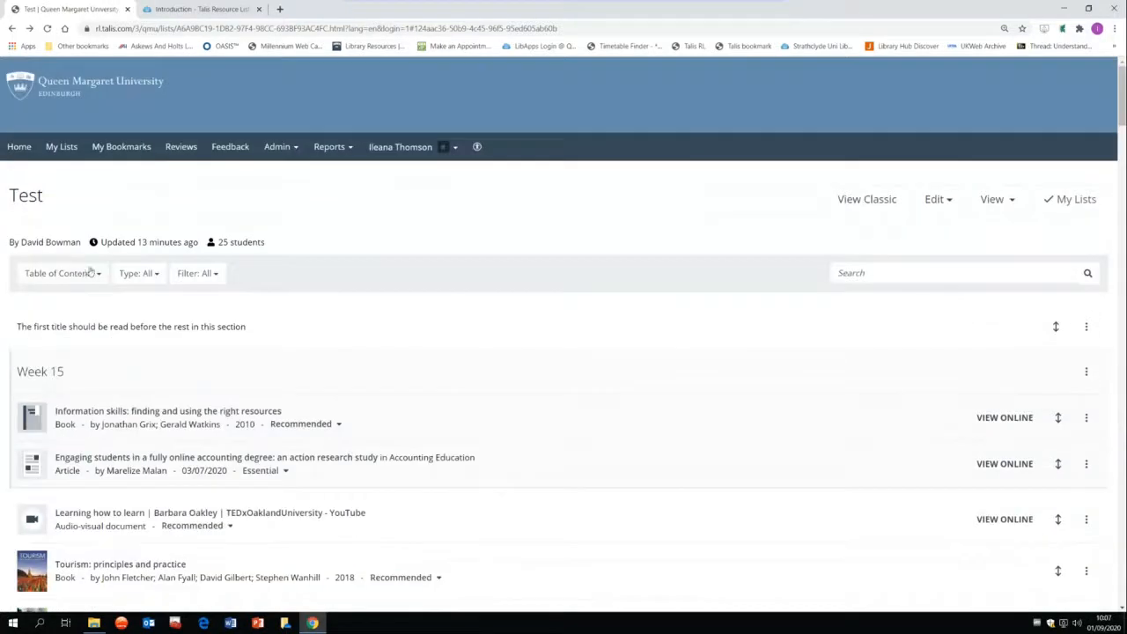
- Filter the list by the resource type Audio-visual document and look through the matching items
{"action": "left_click", "coordinate": [153, 274]}
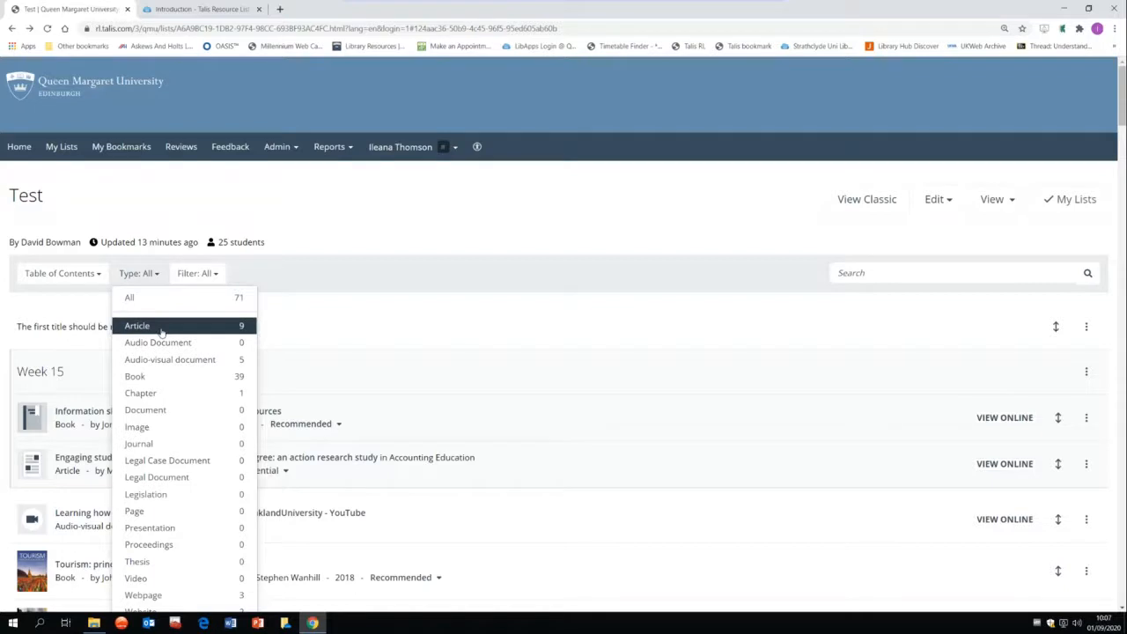
{"action": "scroll", "coordinate": [161, 331], "scroll_direction": "down", "scroll_amount": 1}
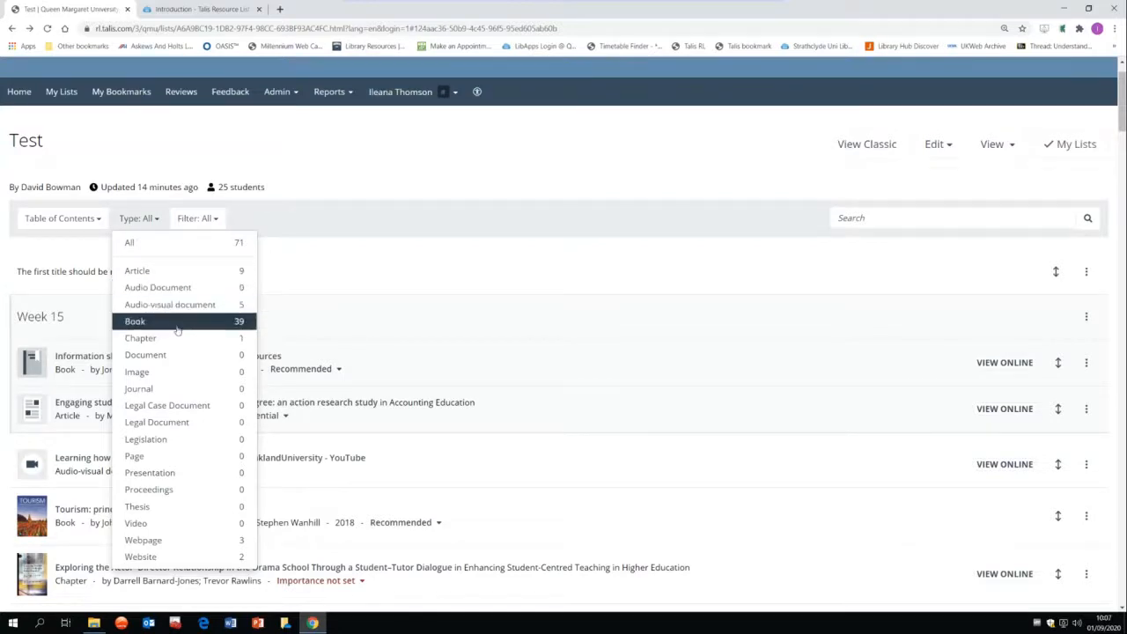
{"action": "left_click", "coordinate": [176, 304]}
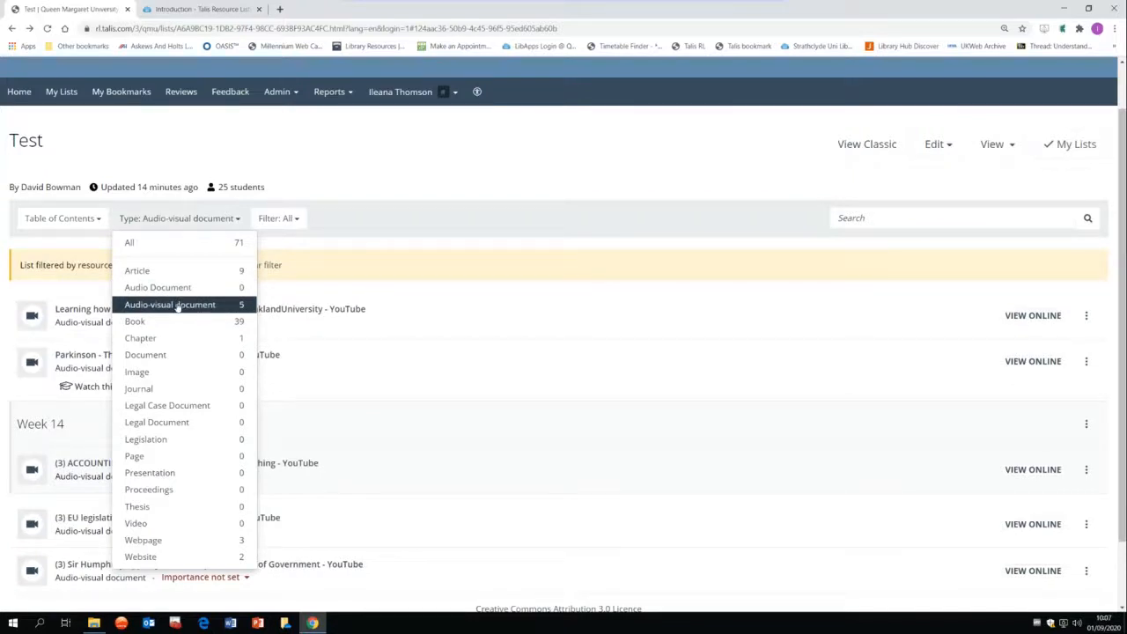
{"action": "left_click", "coordinate": [176, 305]}
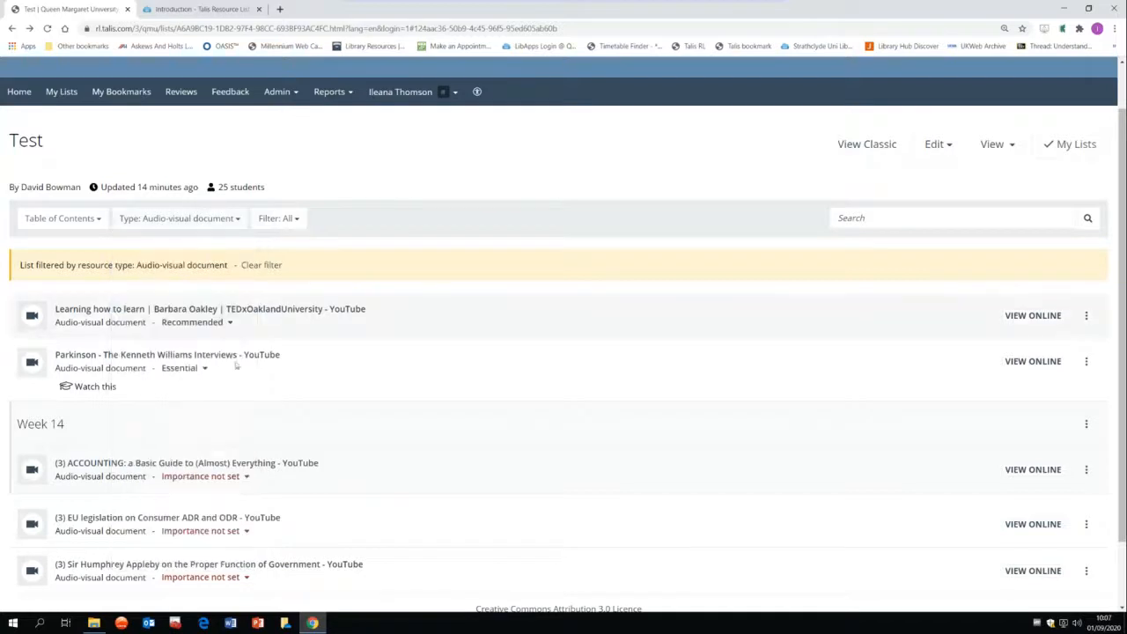
{"action": "scroll", "coordinate": [287, 365], "scroll_direction": "down", "scroll_amount": 1}
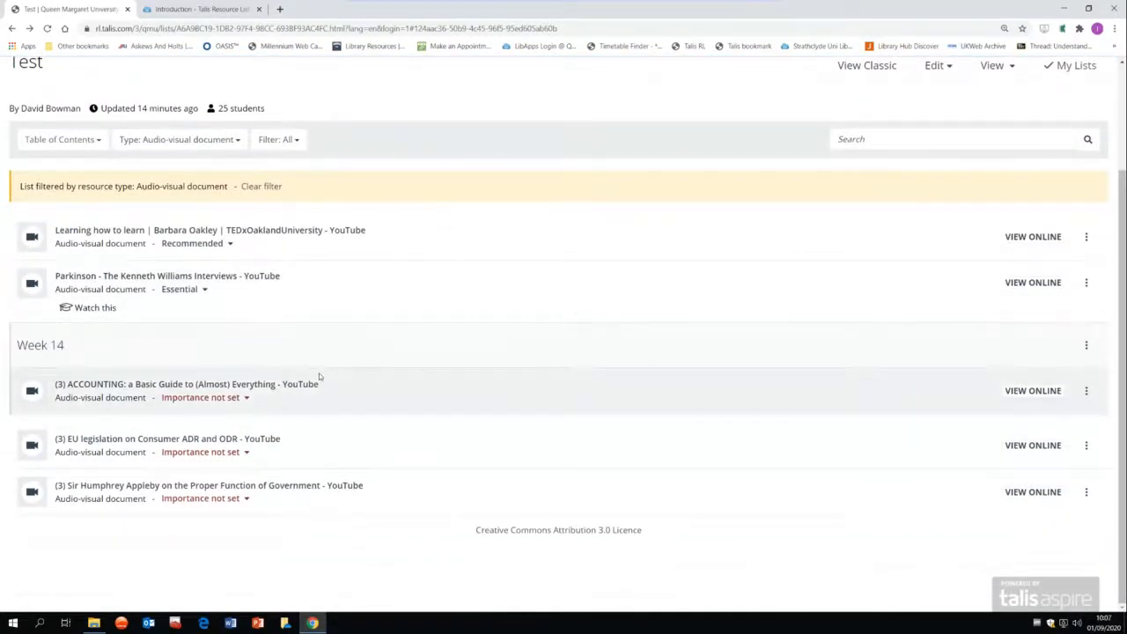
{"action": "scroll", "coordinate": [238, 276], "scroll_direction": "up", "scroll_amount": 2}
- Filter the list by resource type Book and format Online Resource, and look through the matching items
{"action": "left_click", "coordinate": [237, 275]}
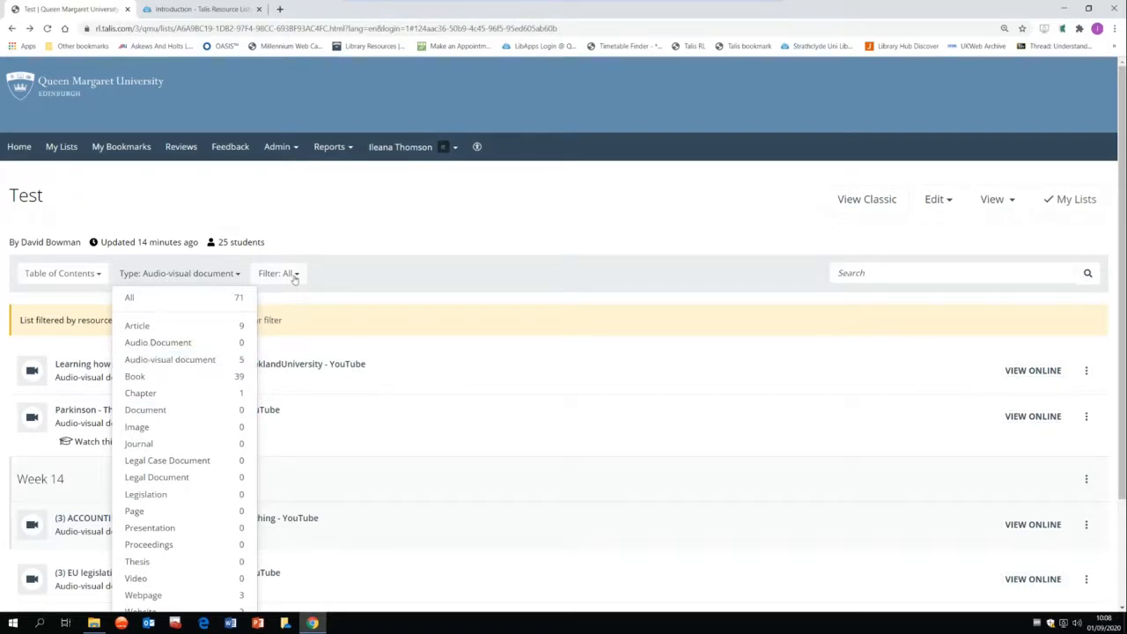
{"action": "left_click", "coordinate": [221, 376]}
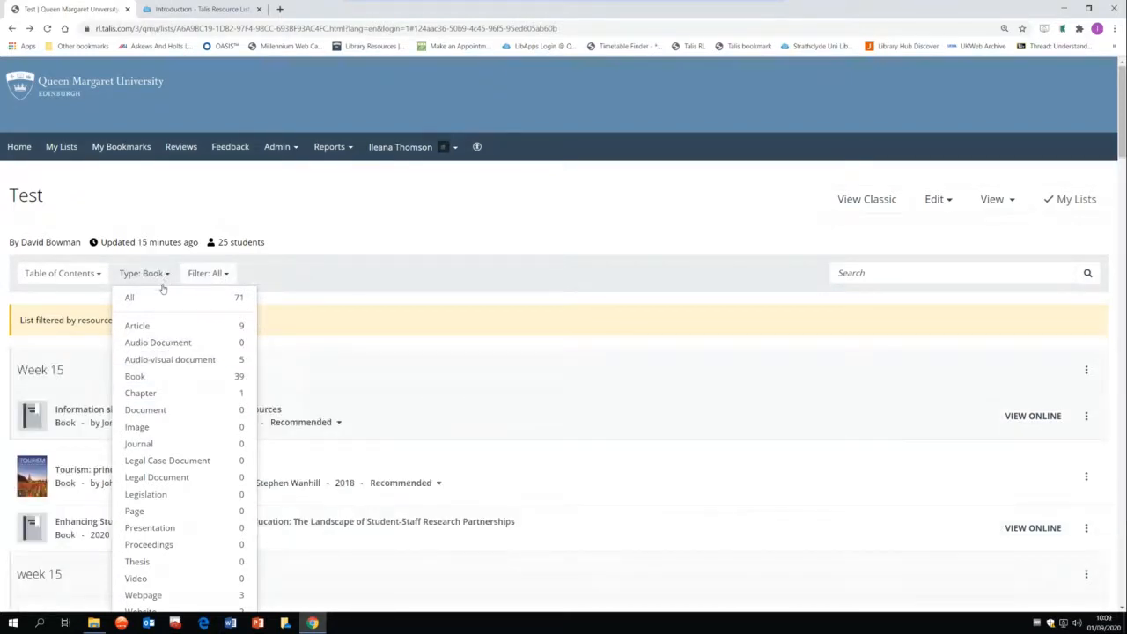
{"action": "left_click", "coordinate": [161, 379]}
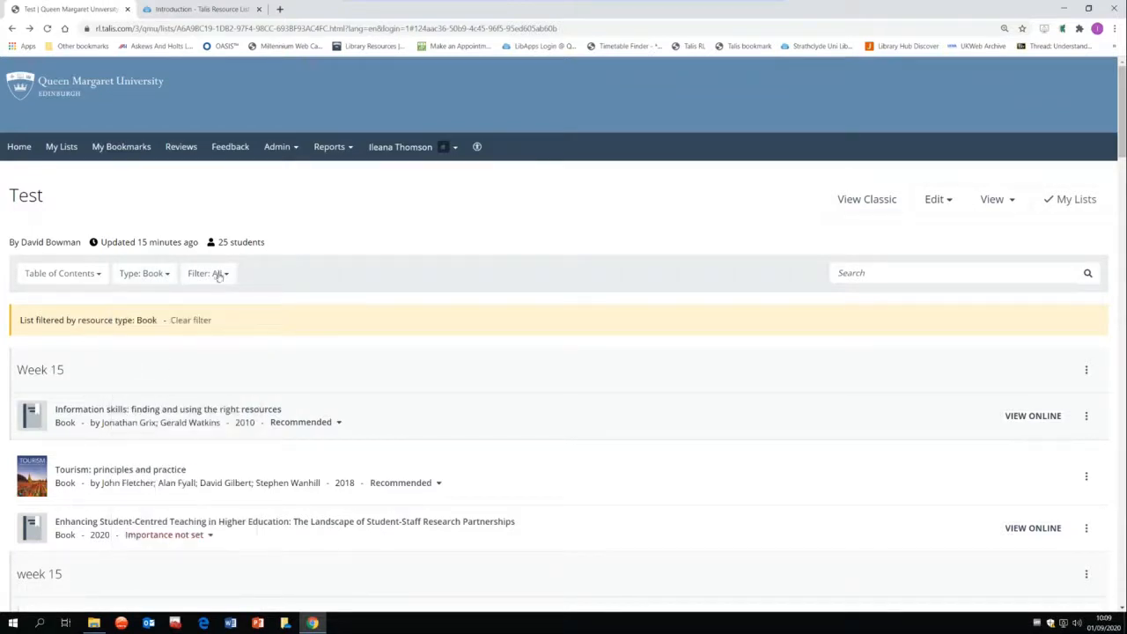
{"action": "left_click", "coordinate": [218, 274]}
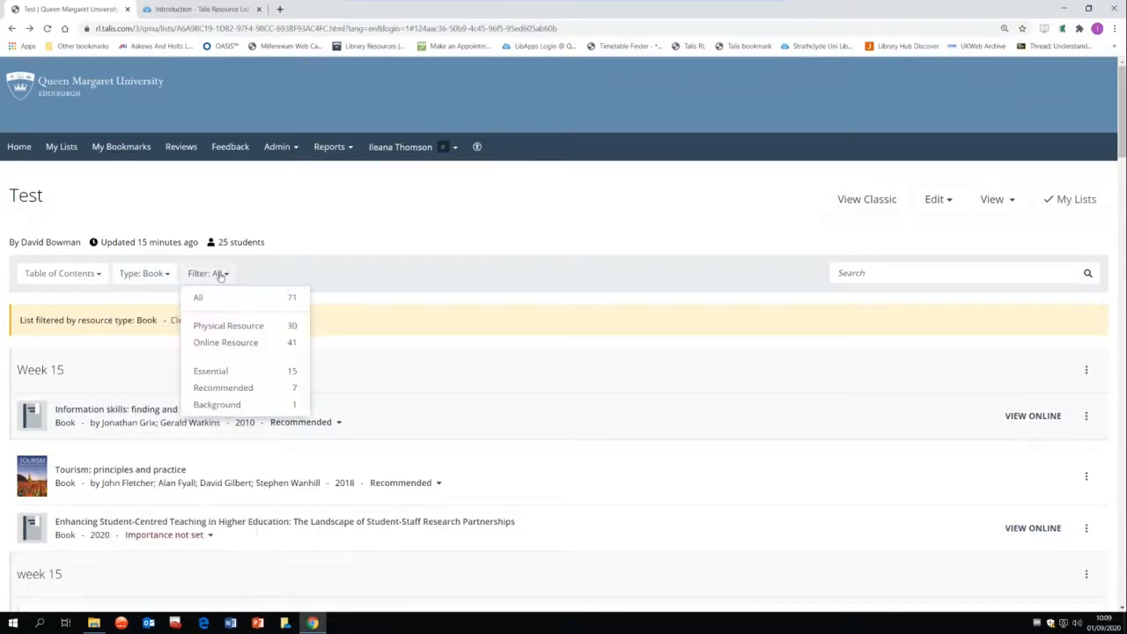
{"action": "left_click", "coordinate": [238, 345]}
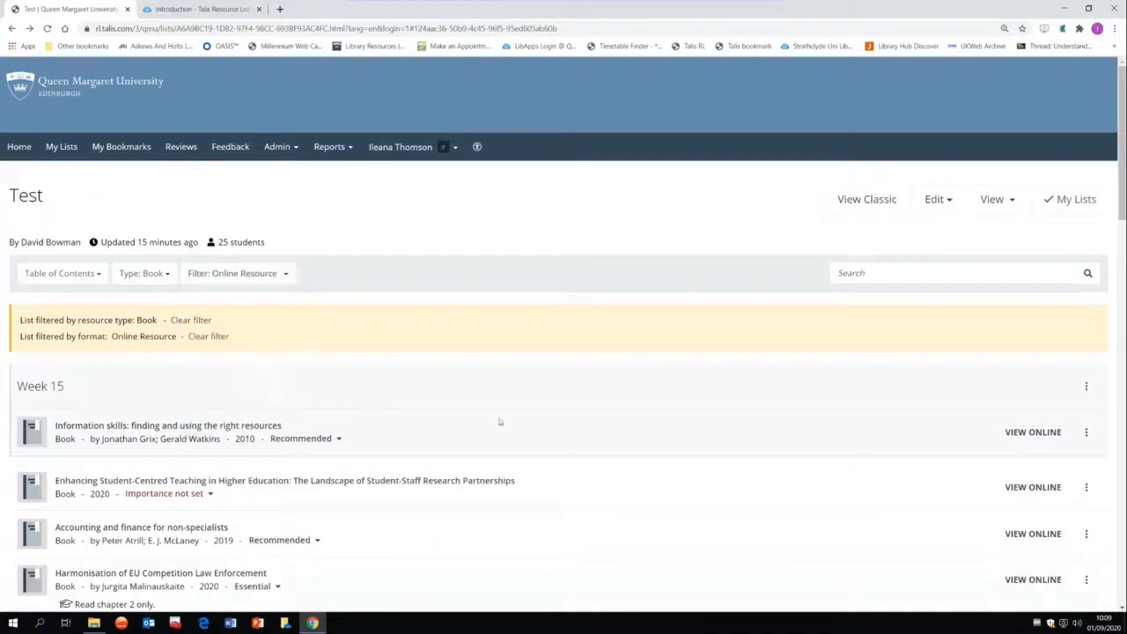
{"action": "scroll", "coordinate": [693, 480], "scroll_direction": "down", "scroll_amount": 3}
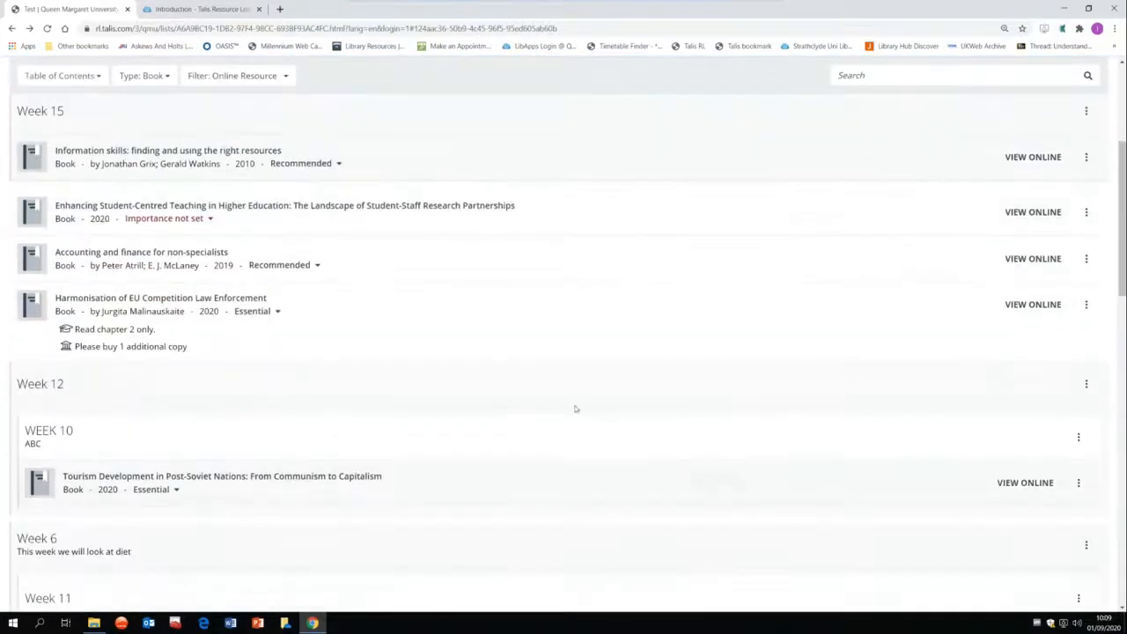
{"action": "scroll", "coordinate": [304, 382], "scroll_direction": "down", "scroll_amount": 5}
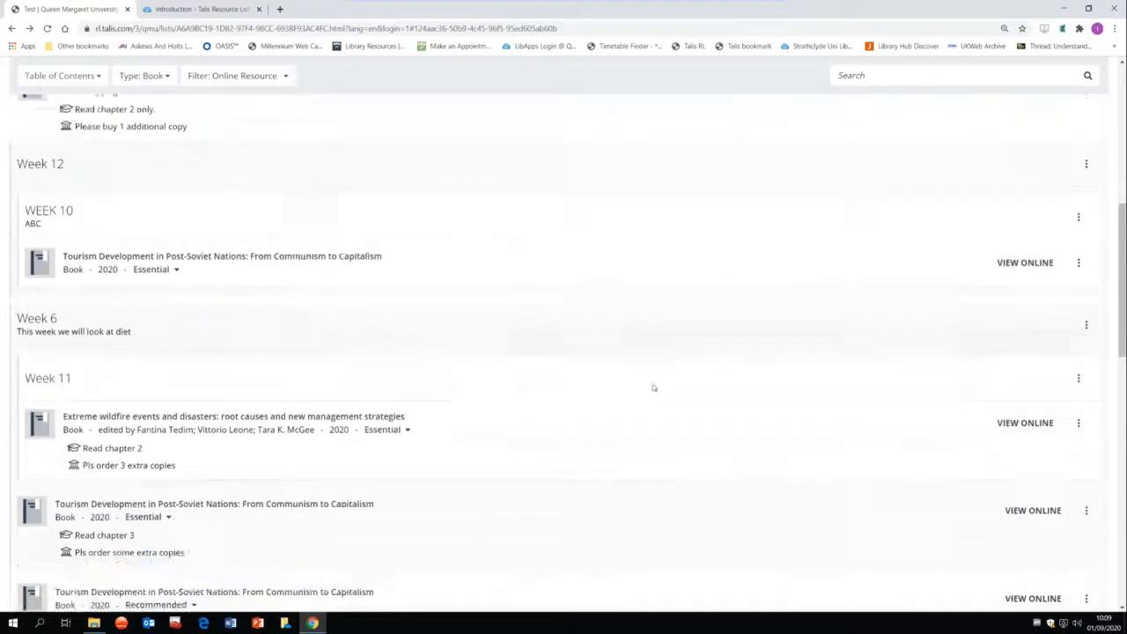
- Change the list's format filter to the importance Essential, keeping resource type Book, and look through the matching items
{"action": "scroll", "coordinate": [1040, 485], "scroll_direction": "up", "scroll_amount": 9}
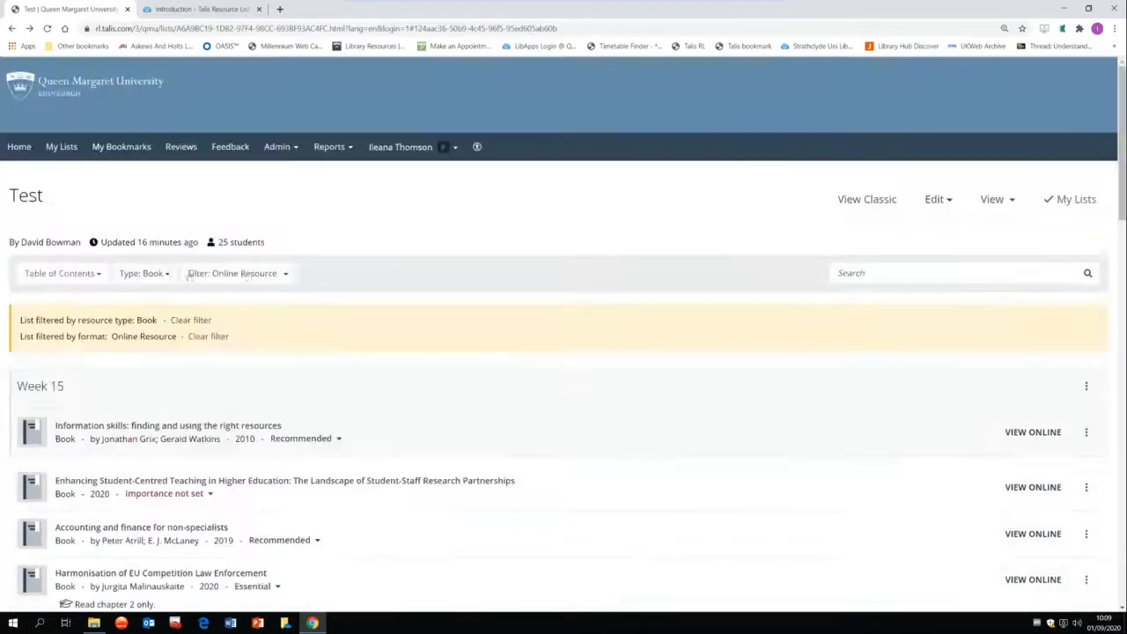
{"action": "left_click", "coordinate": [283, 275]}
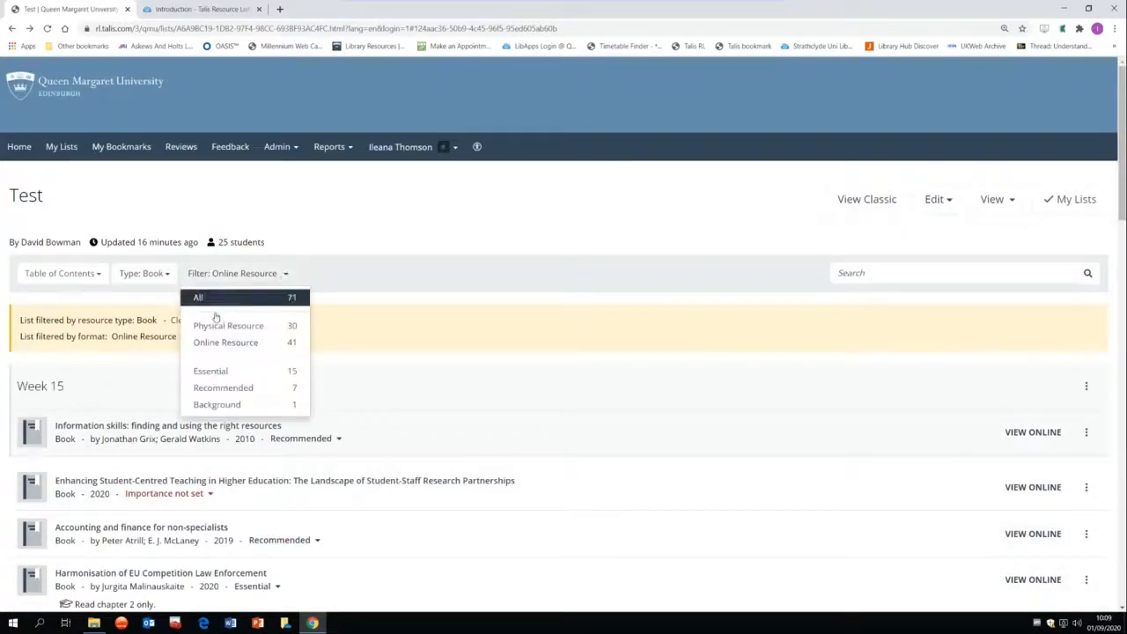
{"action": "left_click", "coordinate": [235, 373]}
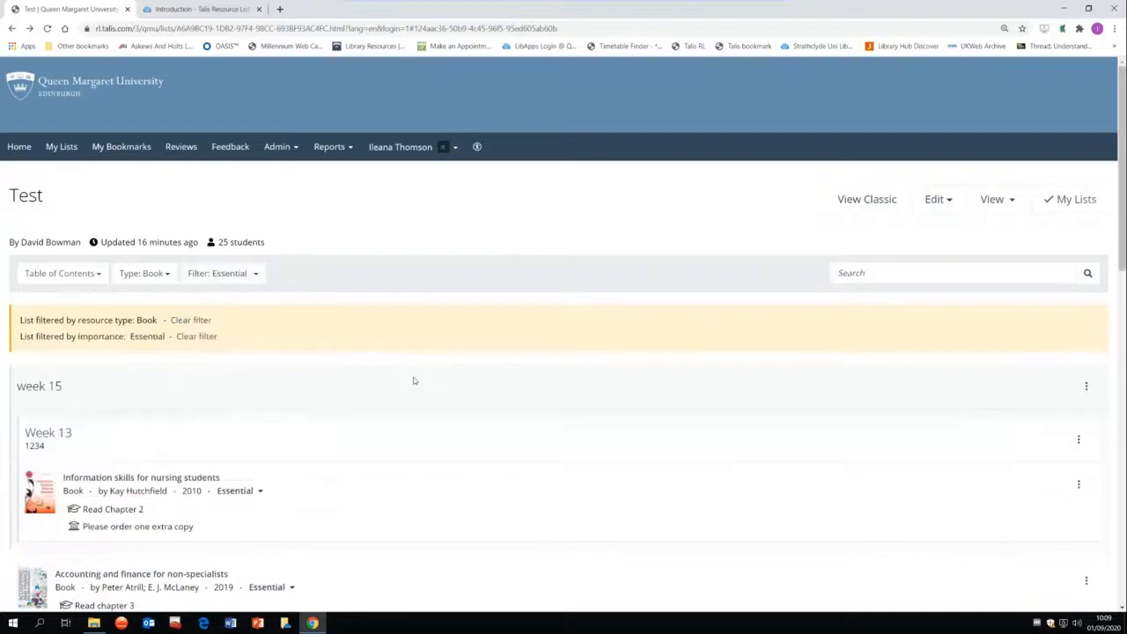
{"action": "scroll", "coordinate": [419, 380], "scroll_direction": "down", "scroll_amount": 10}
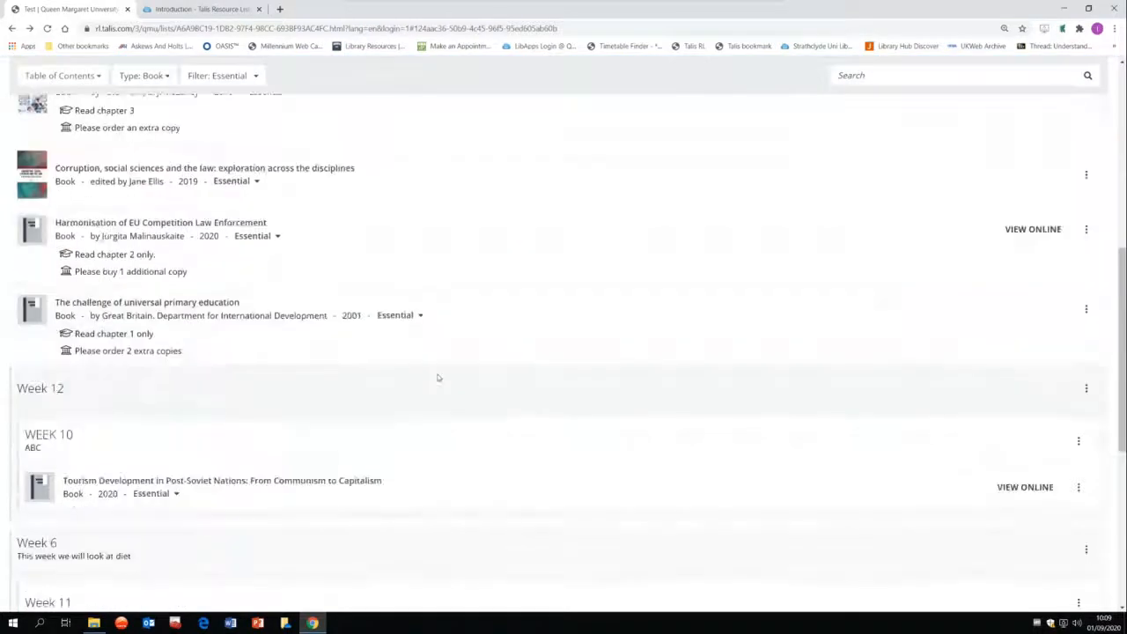
{"action": "scroll", "coordinate": [616, 403], "scroll_direction": "down", "scroll_amount": 2}
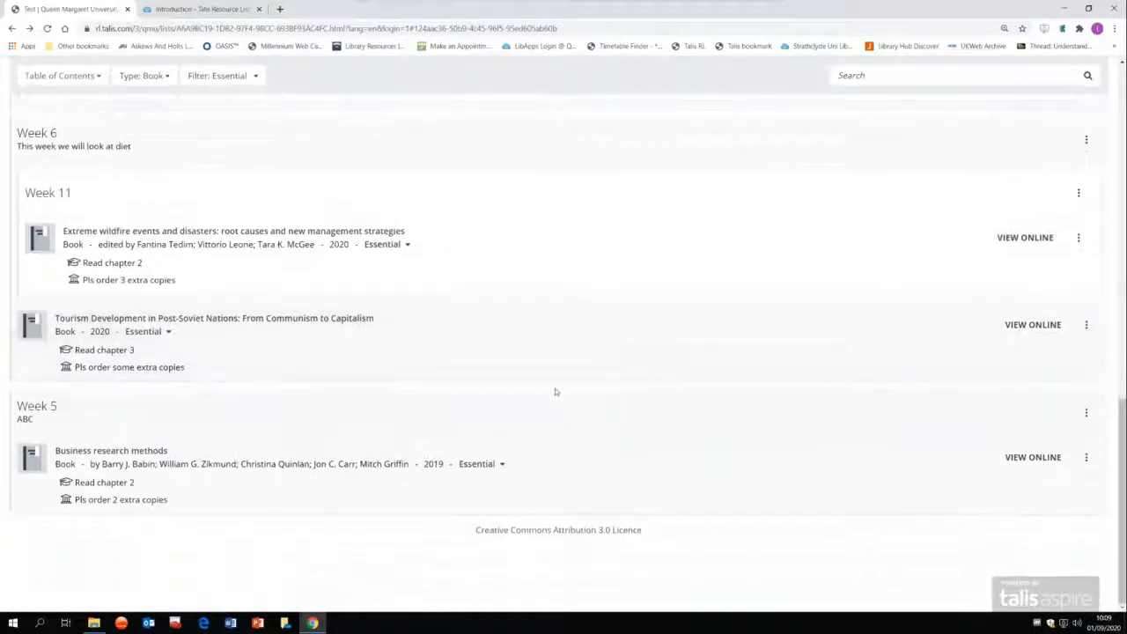
{"action": "scroll", "coordinate": [553, 390], "scroll_direction": "up", "scroll_amount": 3}
{"action": "scroll", "coordinate": [553, 388], "scroll_direction": "up", "scroll_amount": 6}
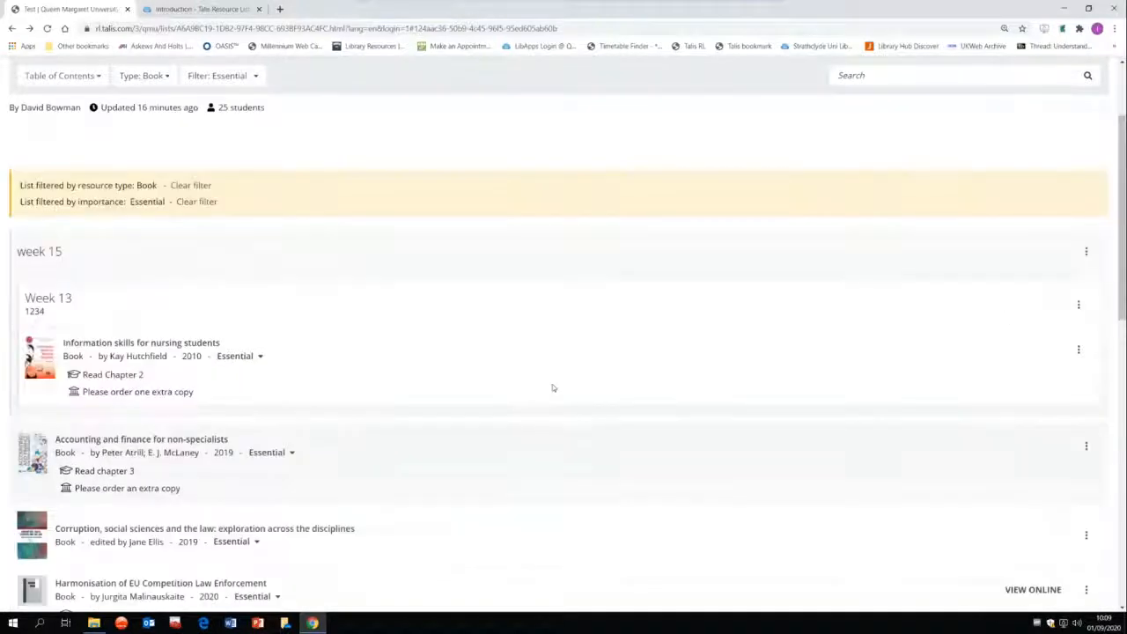
{"action": "scroll", "coordinate": [552, 388], "scroll_direction": "up", "scroll_amount": 1}
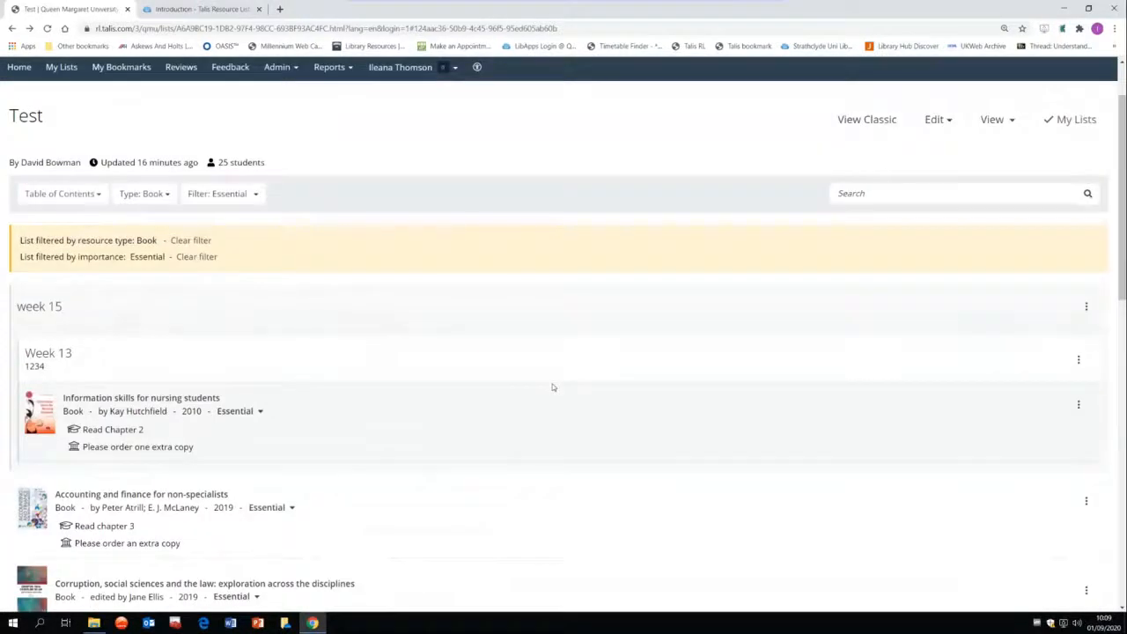
{"action": "scroll", "coordinate": [553, 387], "scroll_direction": "up", "scroll_amount": 1}
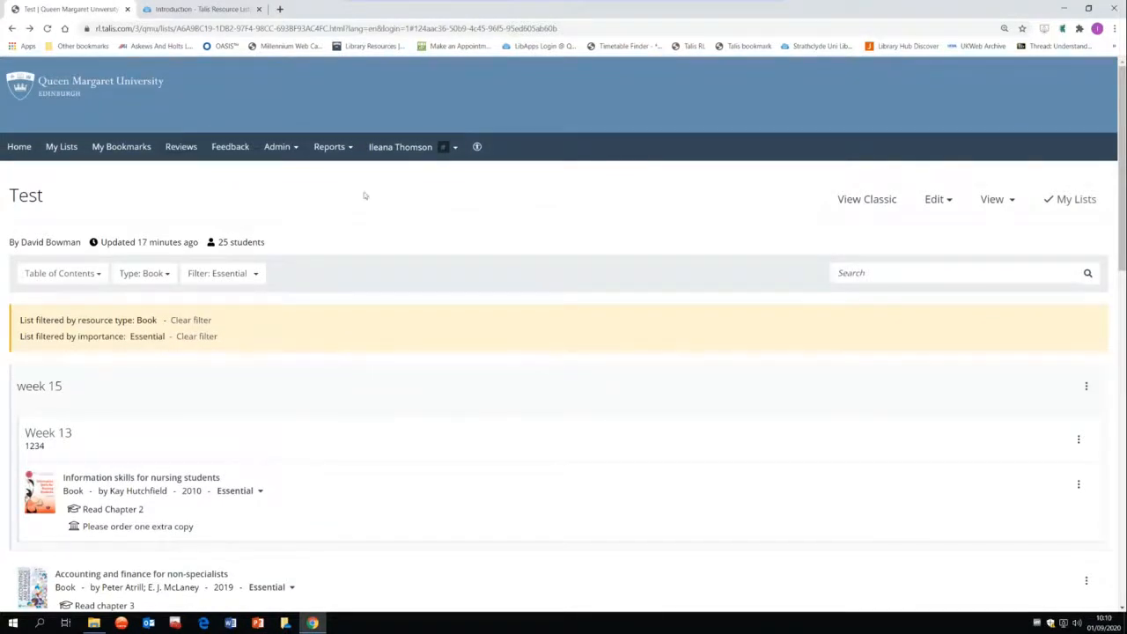
- Switch to the open Talis Resource Lists (TARL) Guide introduction page on LibGuides
{"action": "key", "text": "ctrl+Tab"}
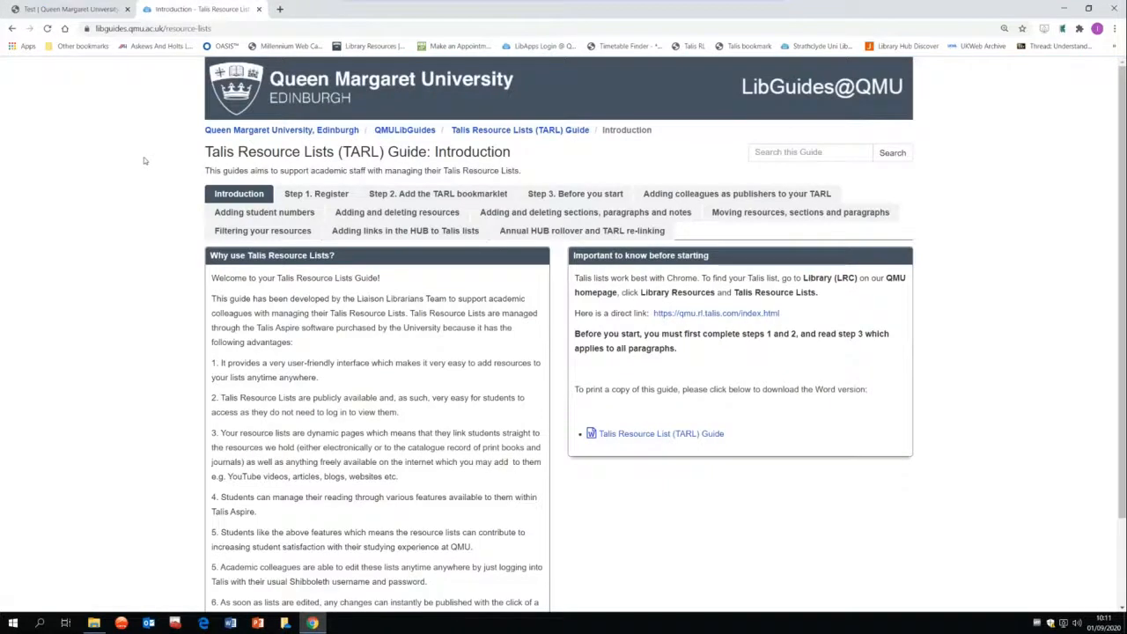